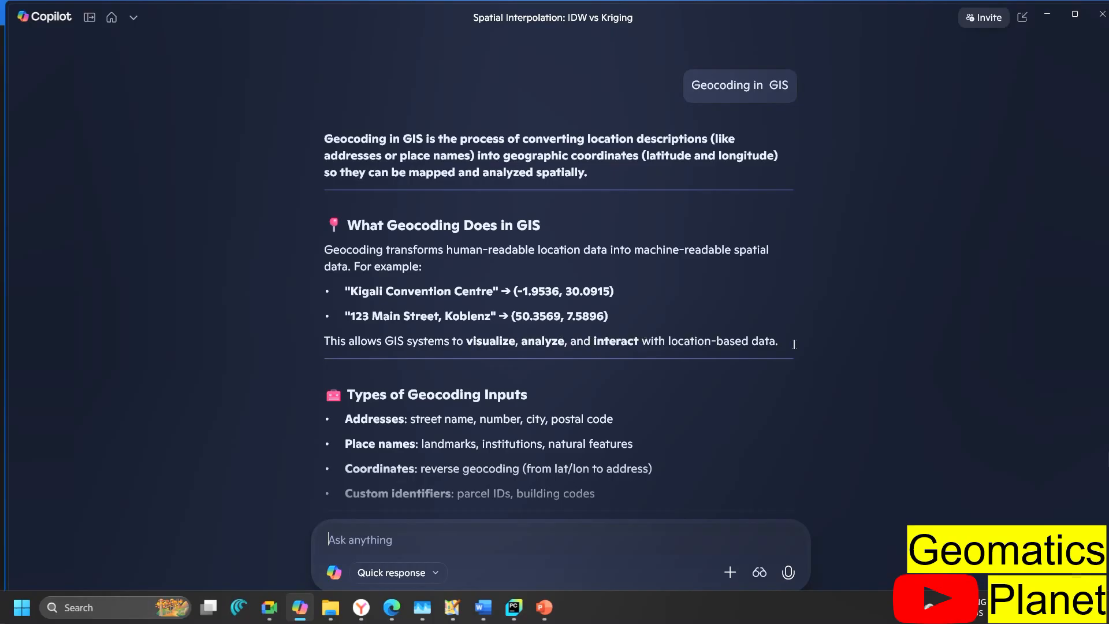
Step: Read through the Copilot answer on geocoding in GIS, from its definition and input types to techniques and considerations
scroll(605, 362, down, 2)
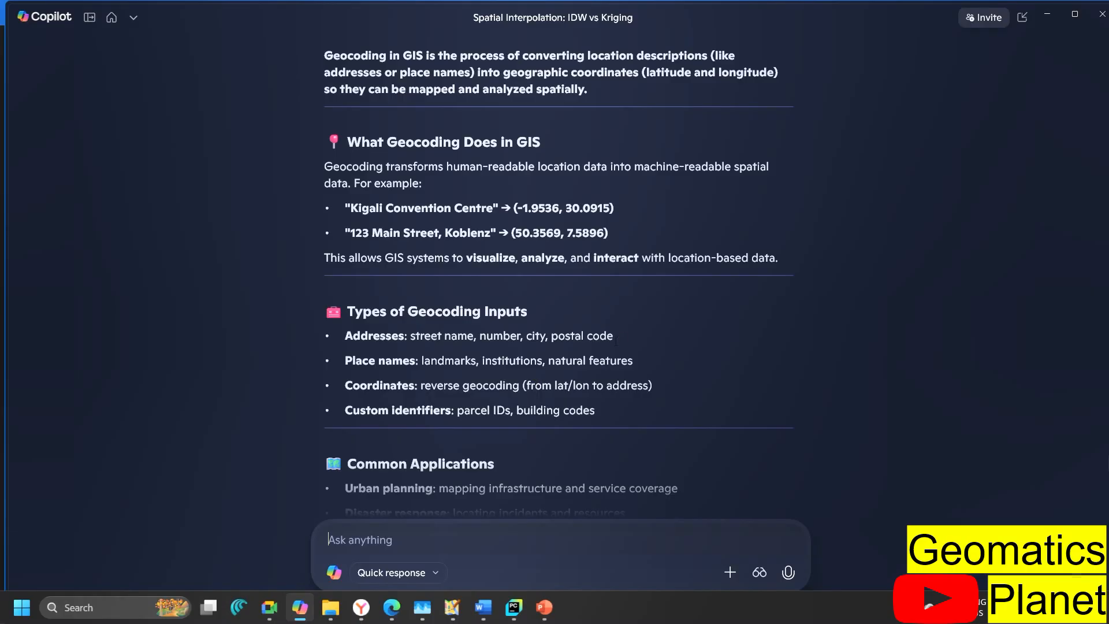
scroll(532, 342, down, 1)
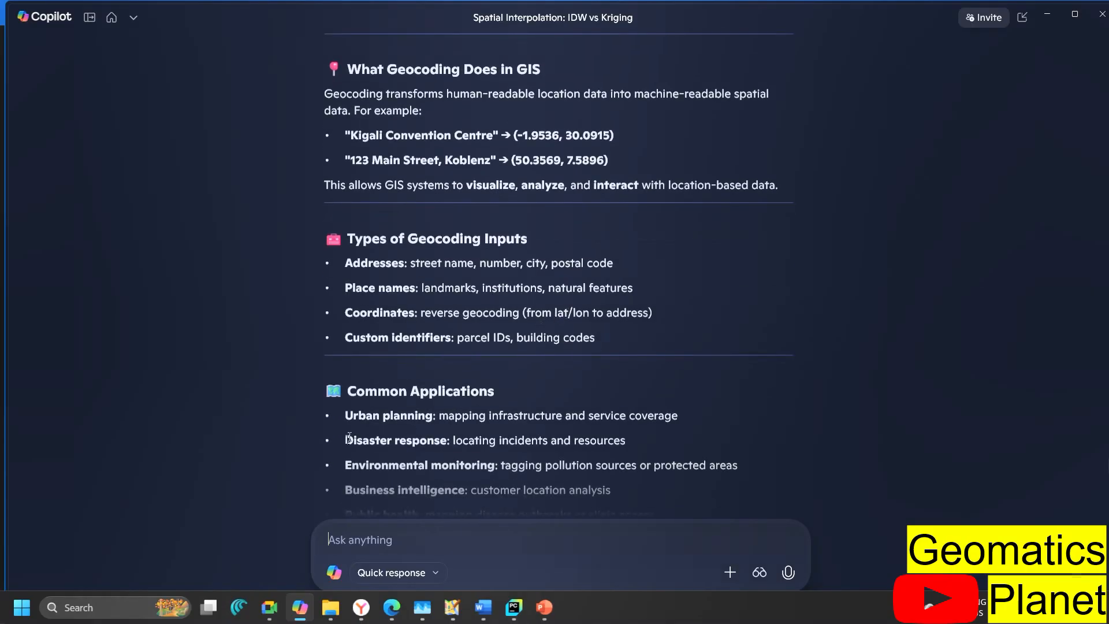
scroll(526, 342, down, 1)
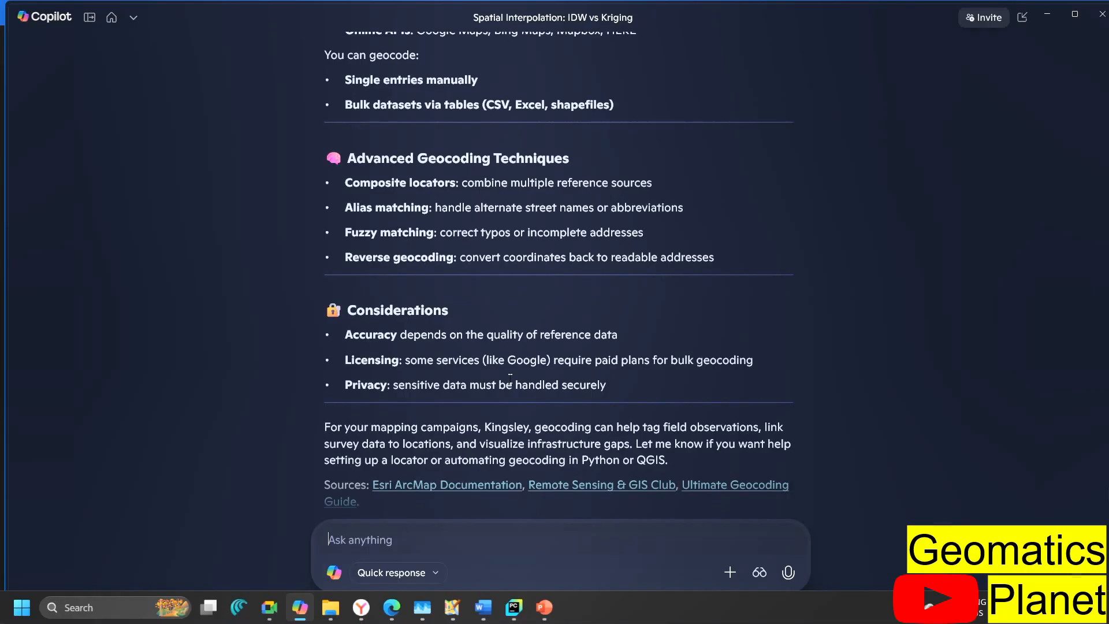
scroll(509, 370, up, 15)
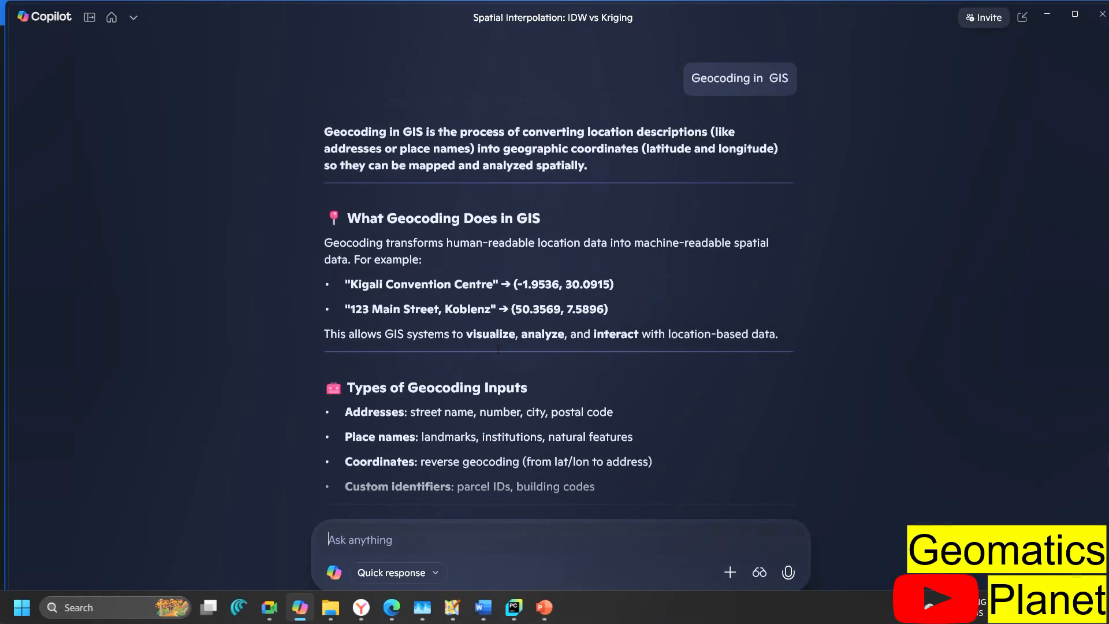
scroll(485, 329, down, 1)
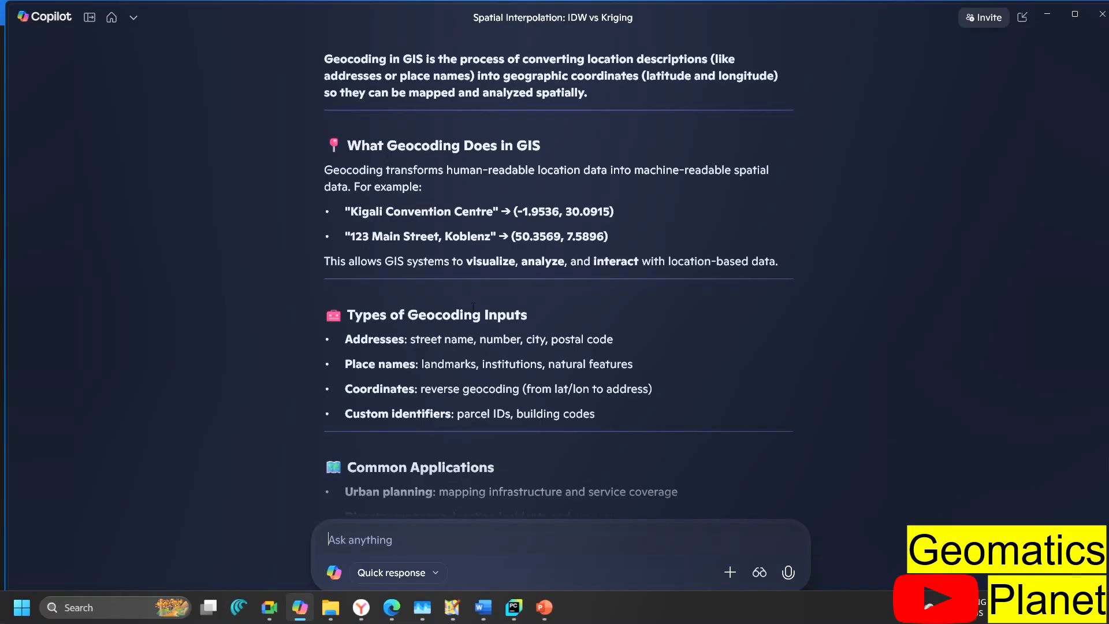
Step: Switch to the browser with the Geocoding of addresses (Responses) spreadsheet and widen the Email Address column to fit the full addresses
click(363, 613)
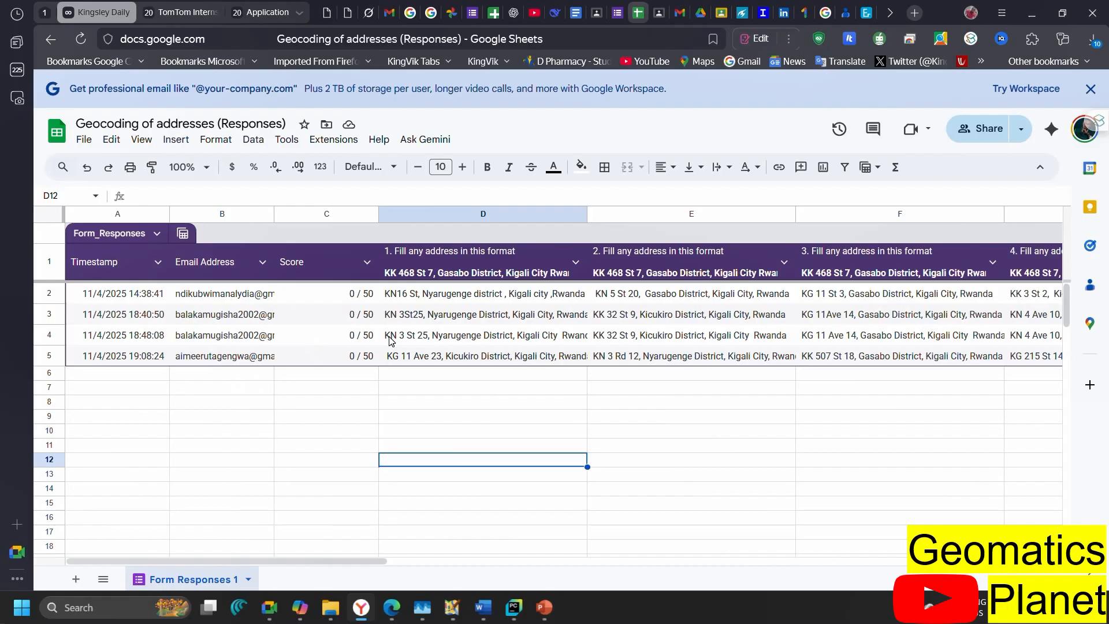
scroll(657, 379, right, 2)
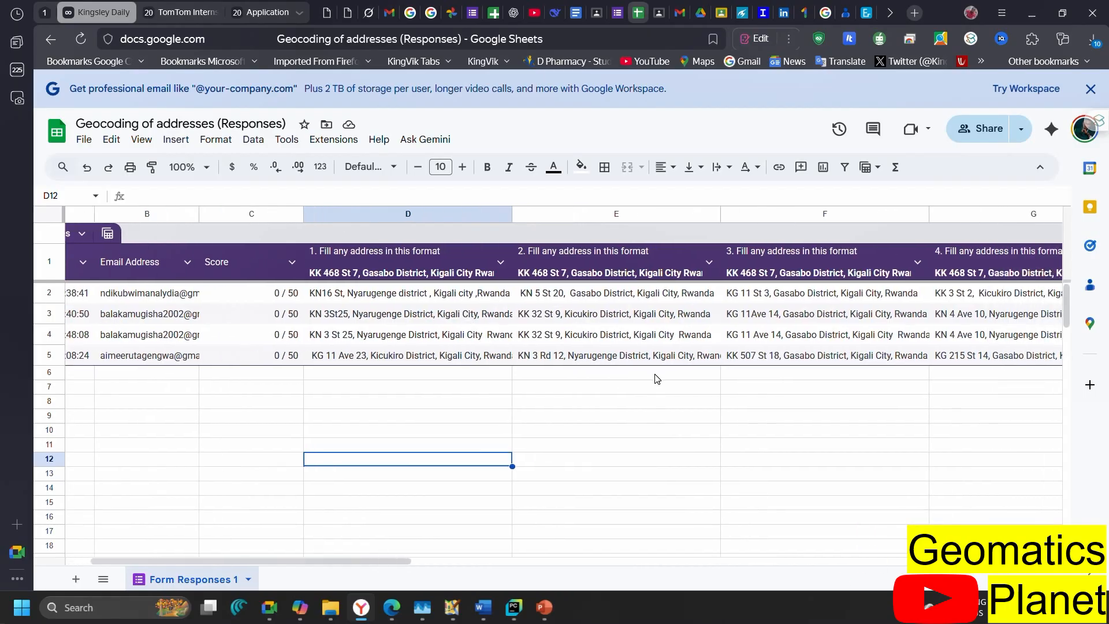
scroll(657, 379, right, 3)
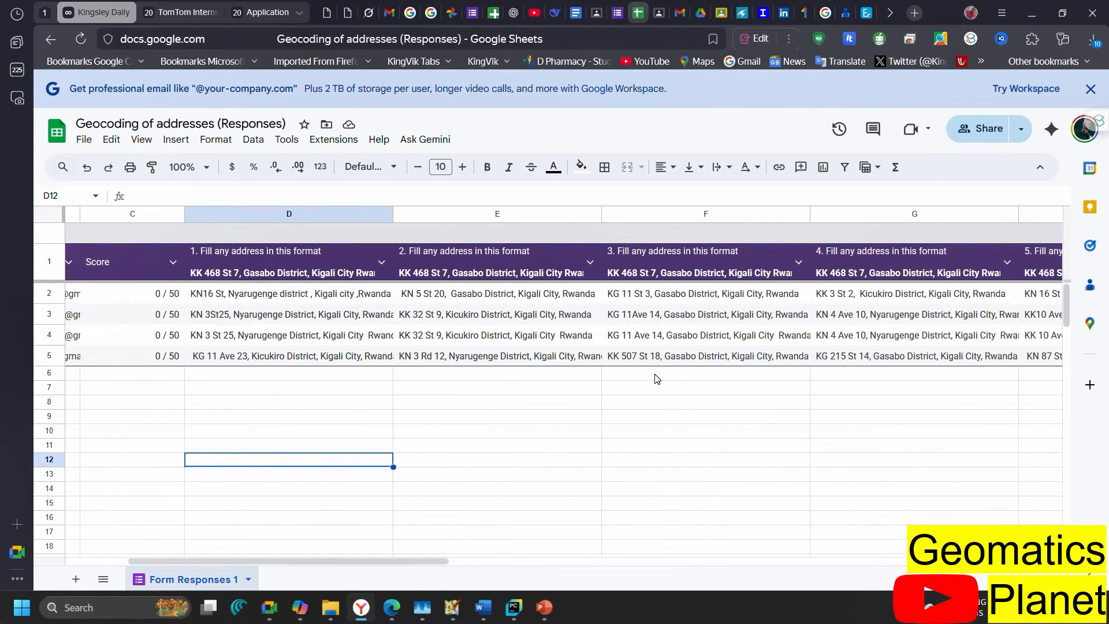
scroll(657, 379, right, 2)
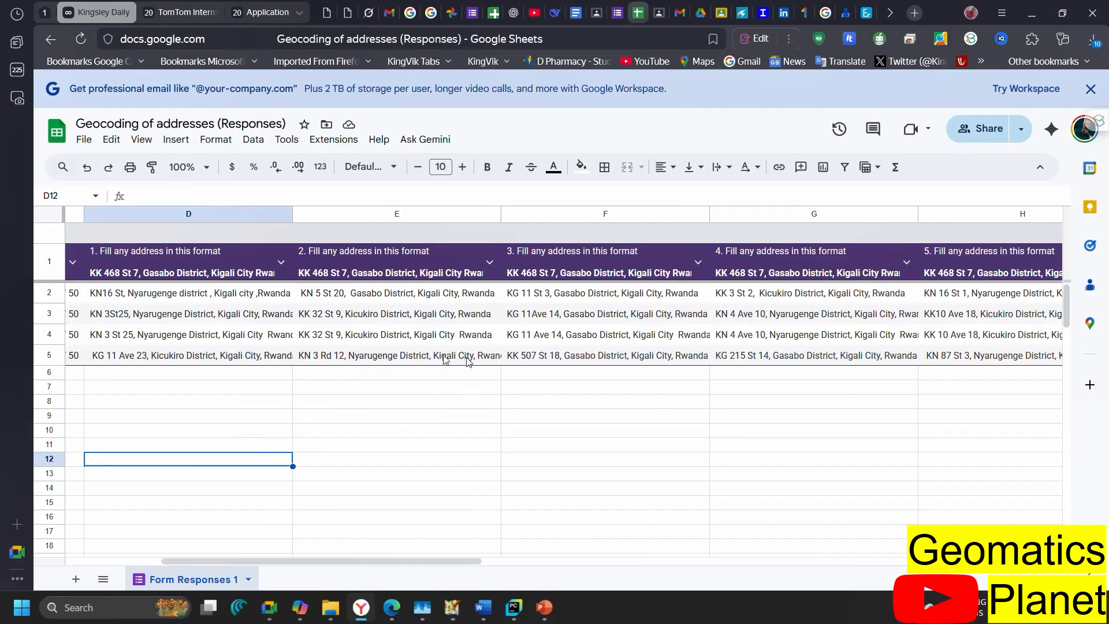
scroll(580, 317, left, 3)
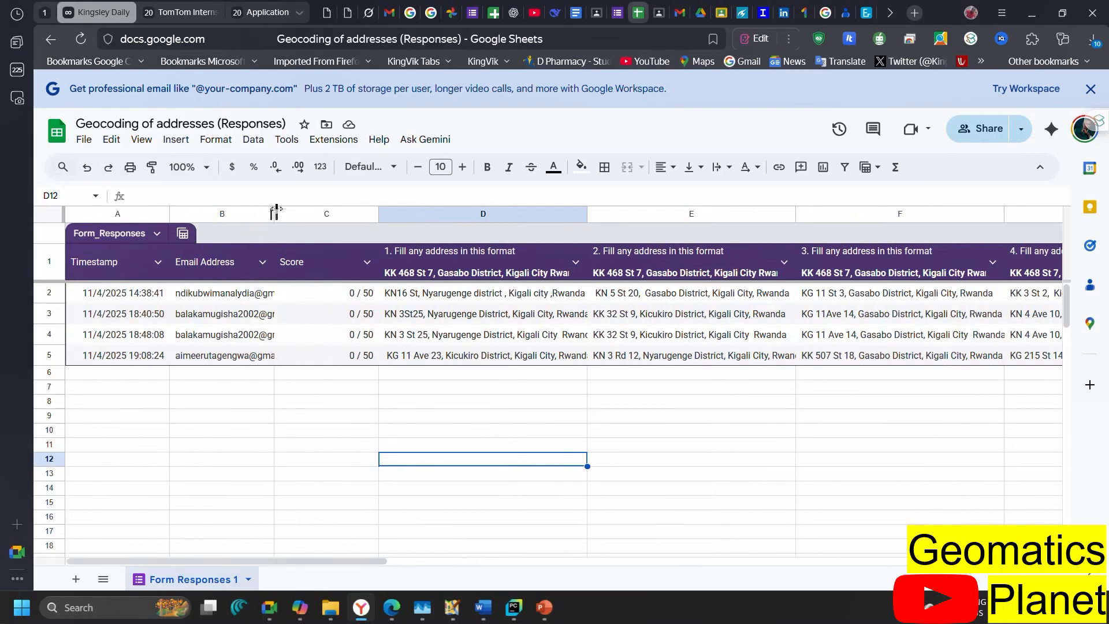
drag(276, 211, 318, 214)
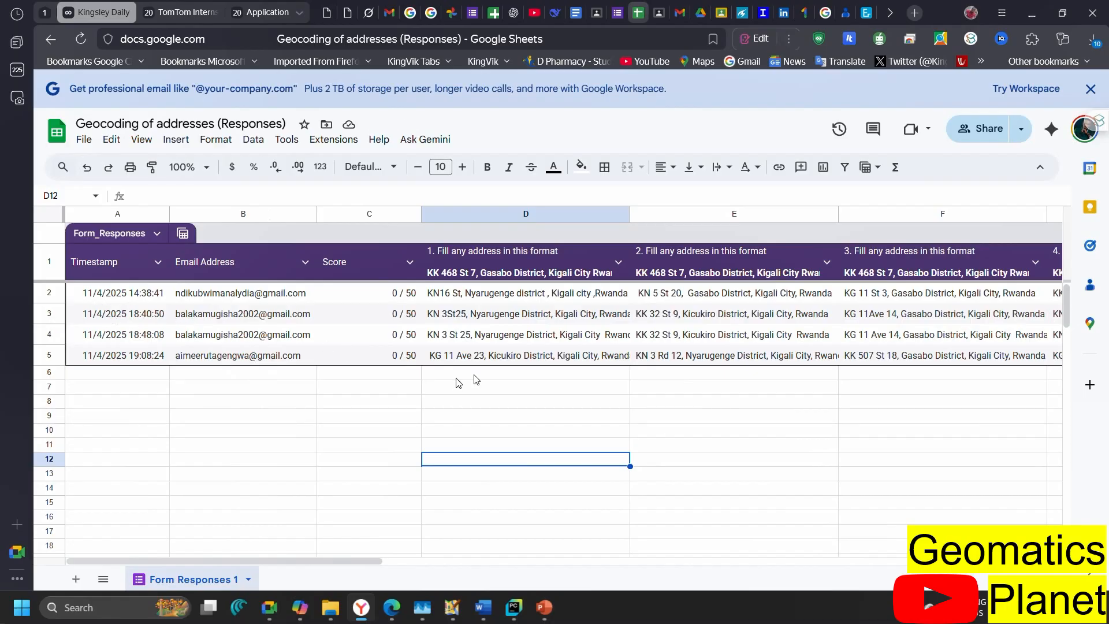
Step: Delete row 3 of the form responses, the entry with timestamp 11/4/2025 18:40:50
click(475, 322)
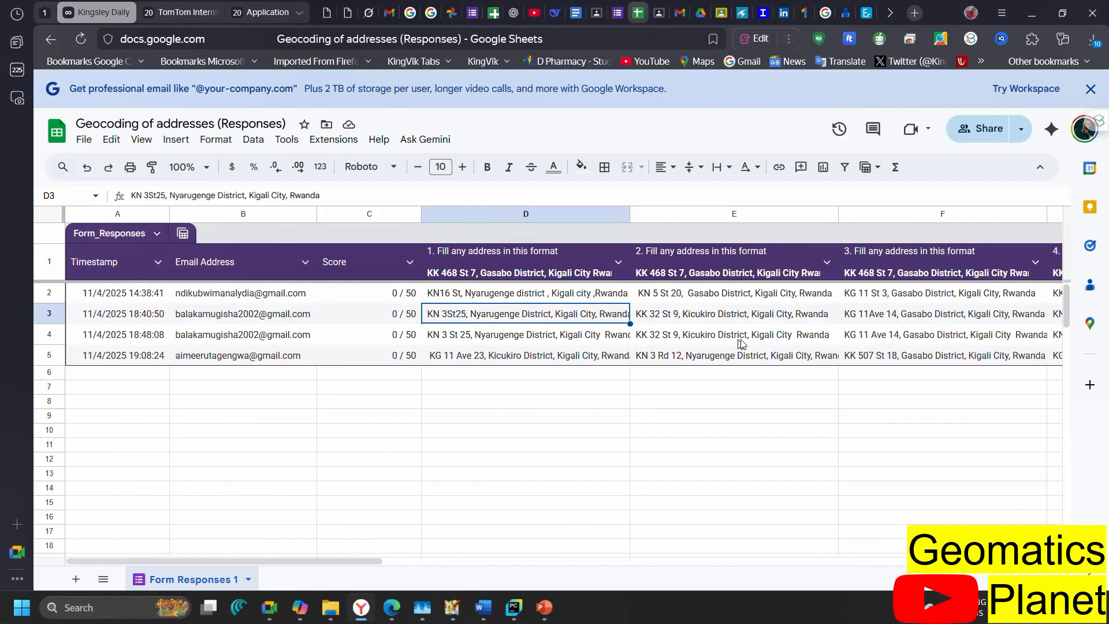
right_click(43, 316)
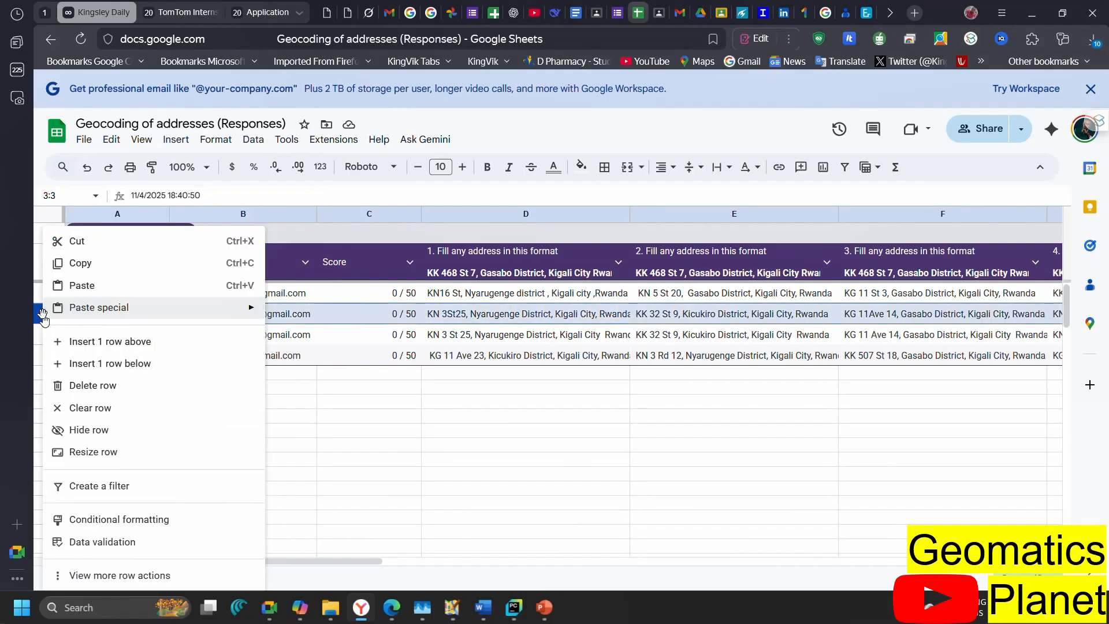
click(122, 397)
Step: Examine the submitted addresses across the numbered address columns of the form responses
scroll(425, 404, right, 3)
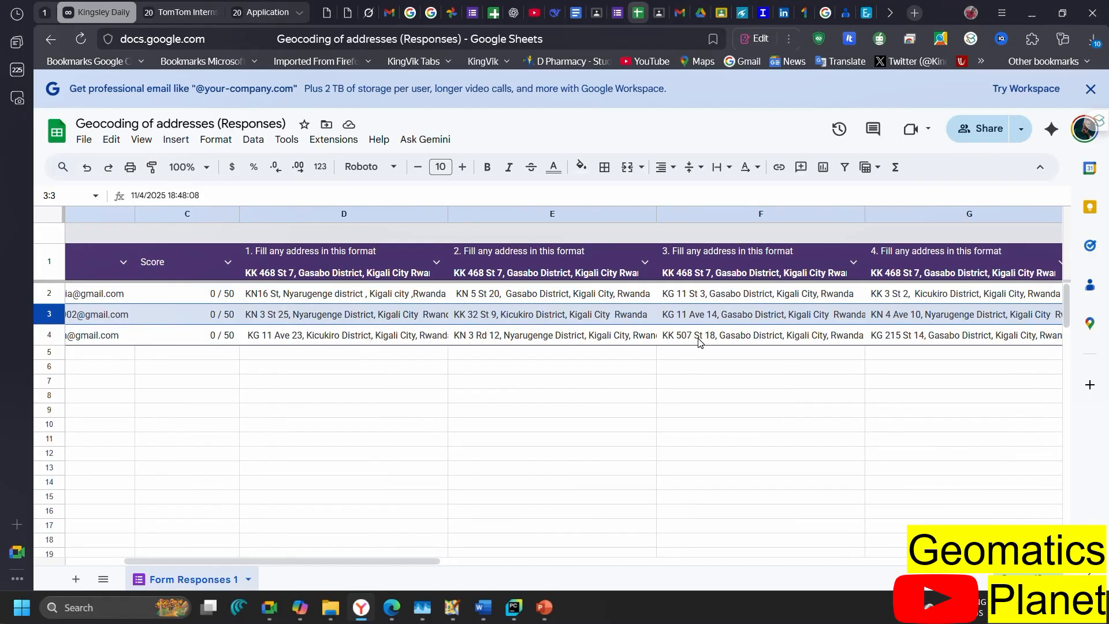
scroll(699, 342, right, 3)
scroll(699, 342, right, 10)
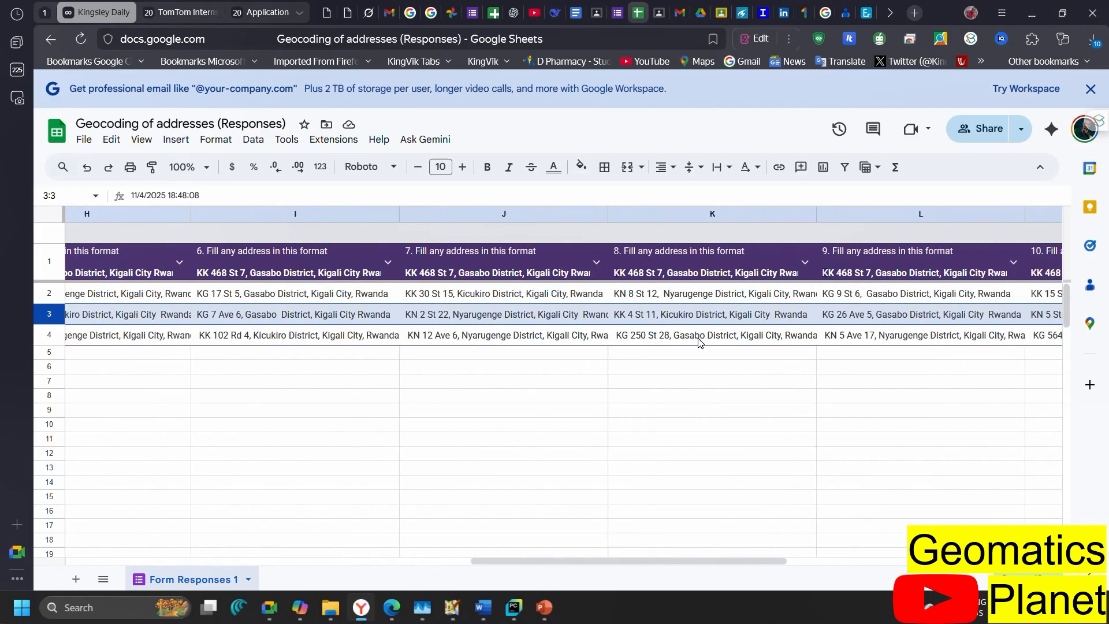
scroll(667, 358, left, 2)
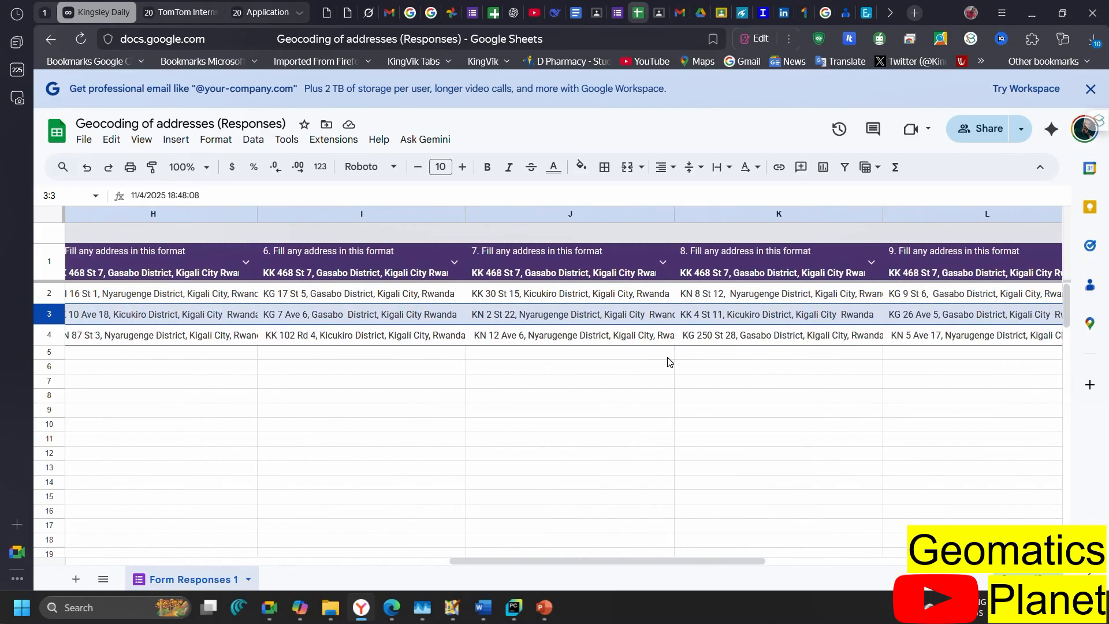
scroll(668, 362, left, 3)
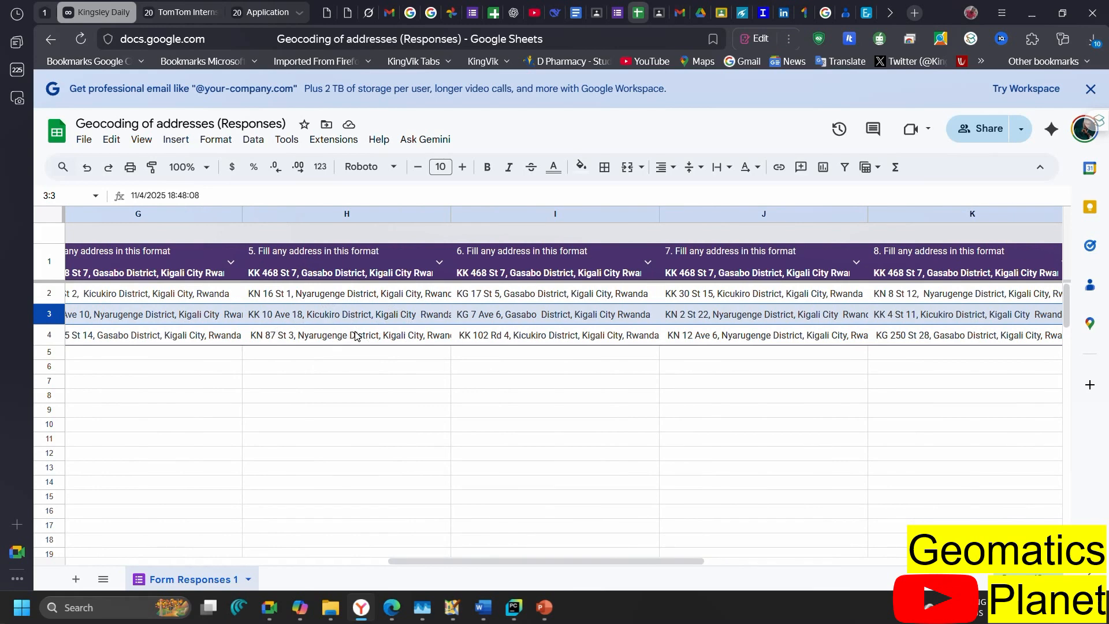
scroll(275, 320, left, 2)
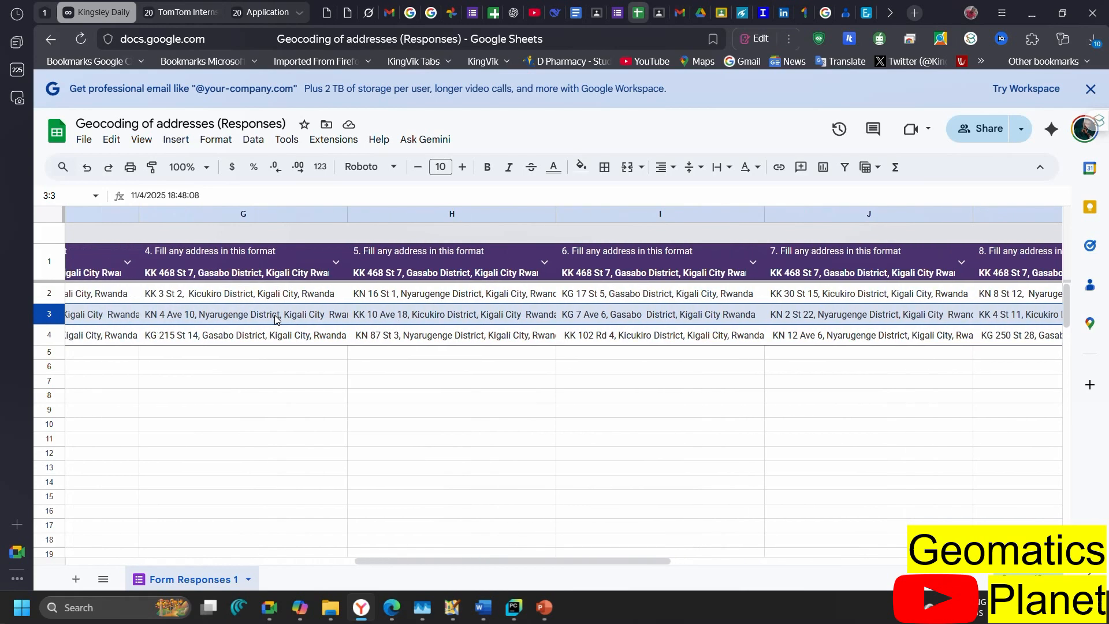
Step: Create a new blank spreadsheet from the responses file, closing any stray browser window
key(ctrl+n)
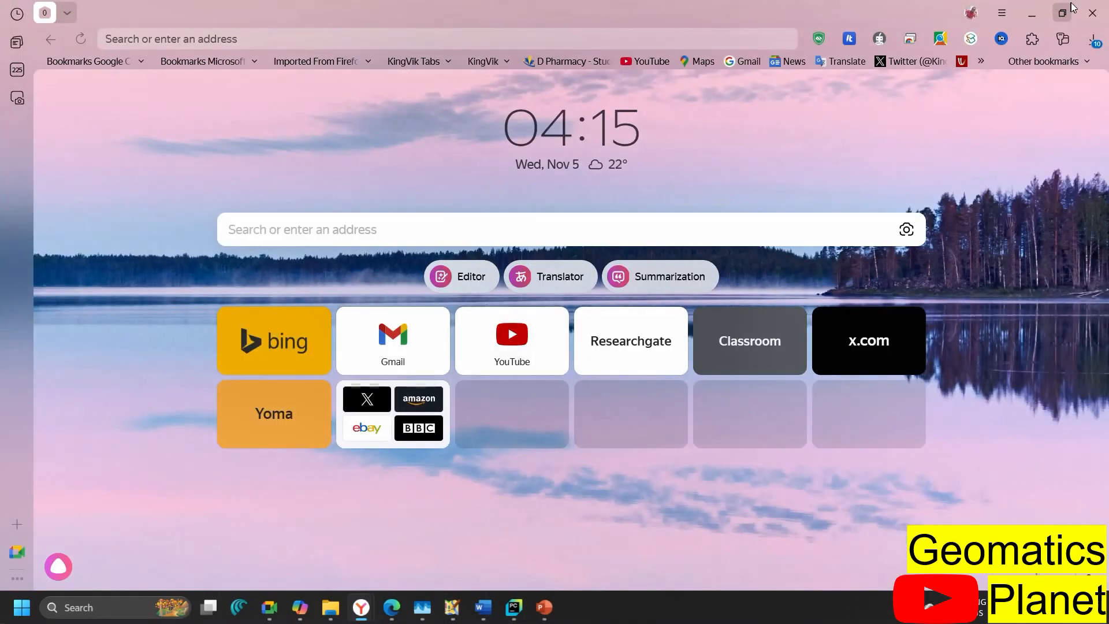
click(1092, 13)
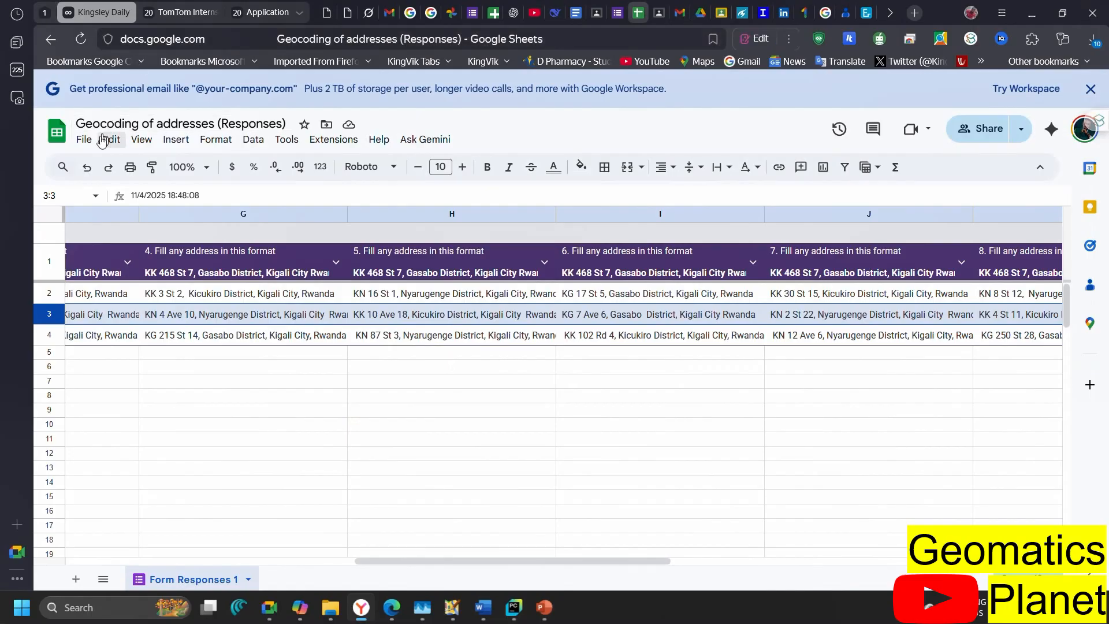
click(84, 139)
mouse_move(115, 173)
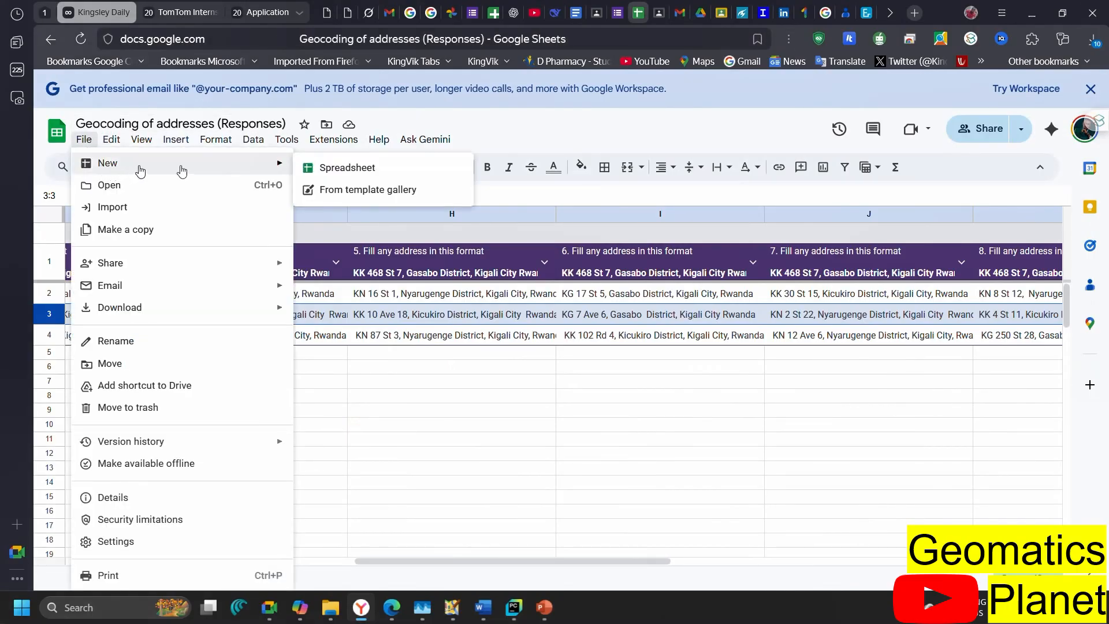
click(347, 168)
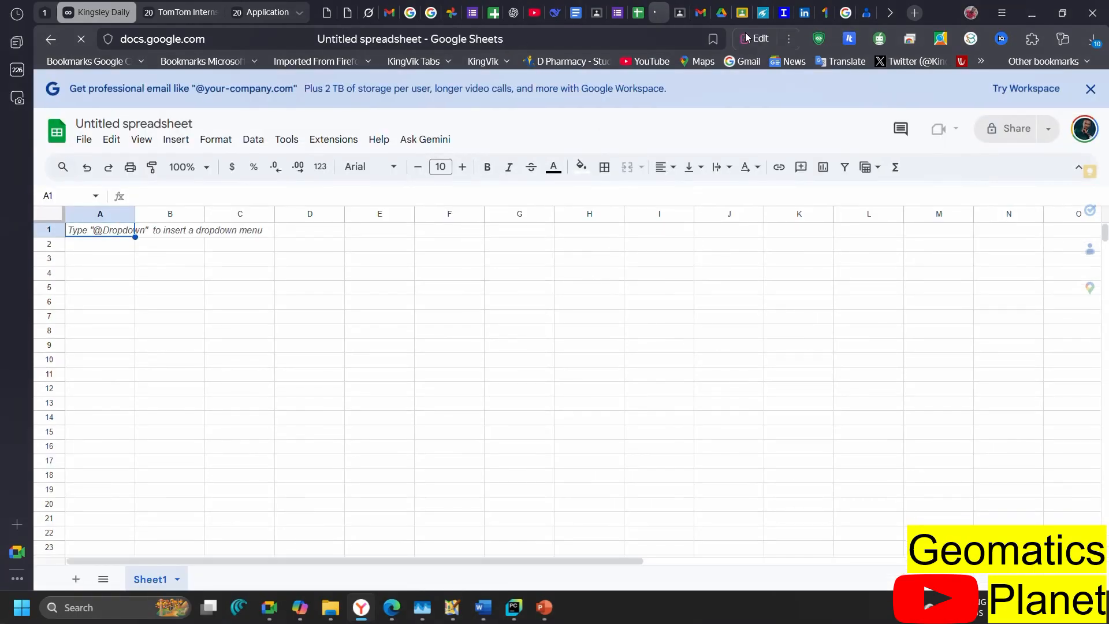
Step: Return to the Geocoding of addresses (Responses) sheet and copy the whole response rows 2 to 4
click(636, 22)
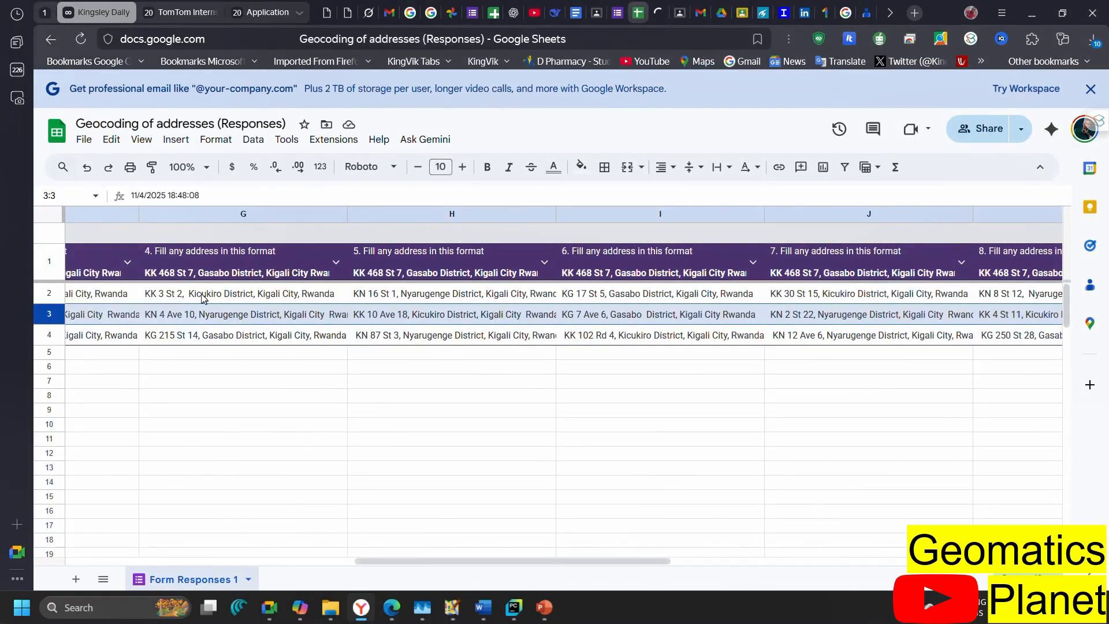
scroll(273, 304, left, 10)
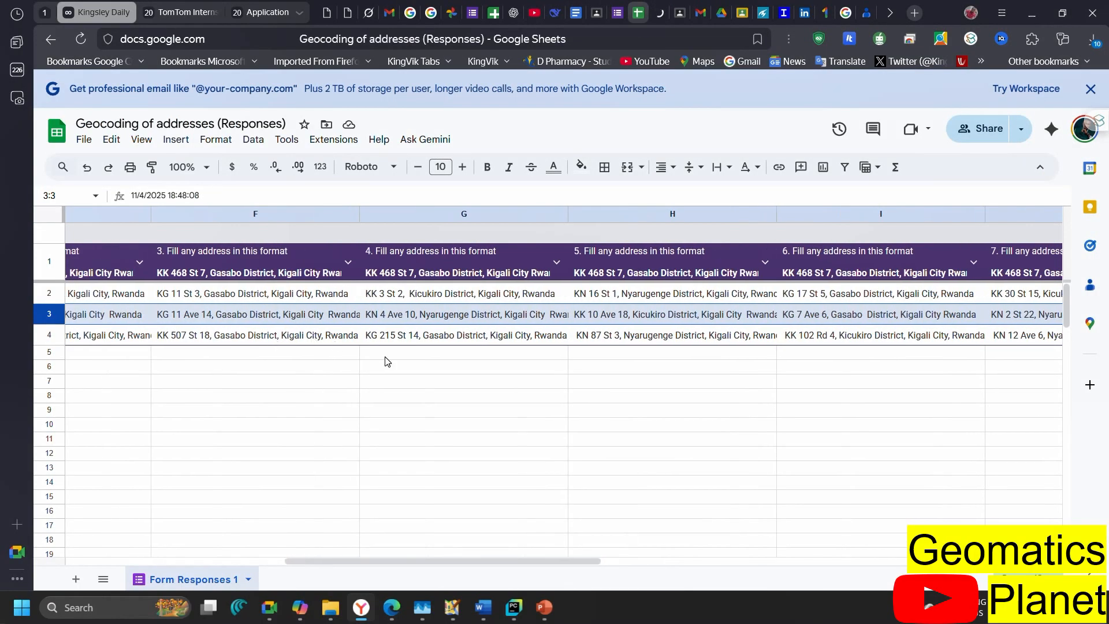
scroll(387, 361, left, 5)
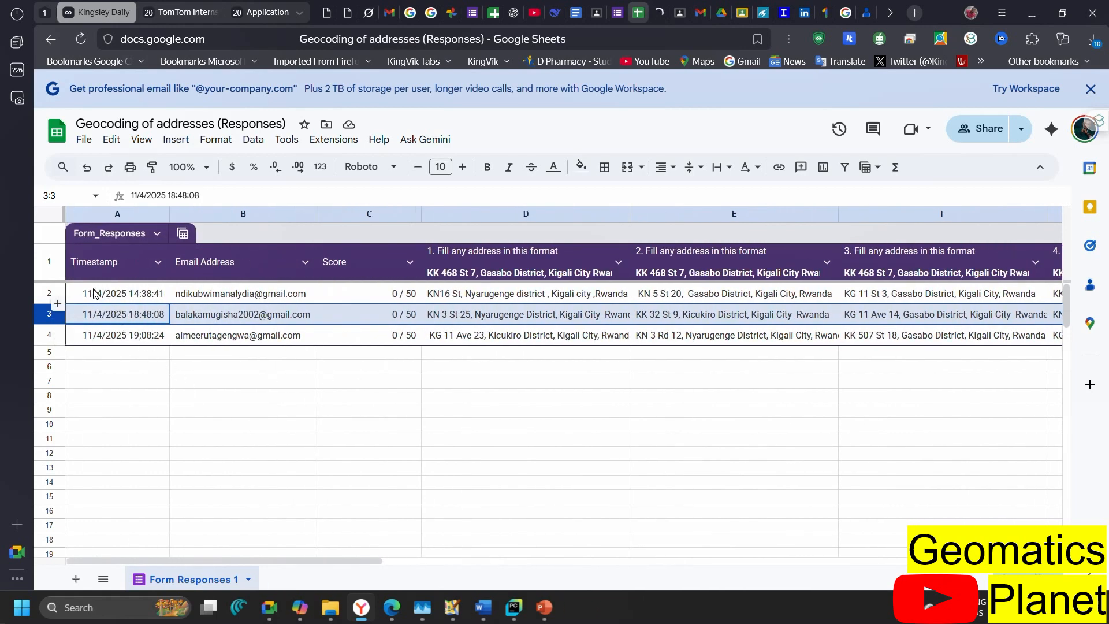
drag(94, 293, 639, 336)
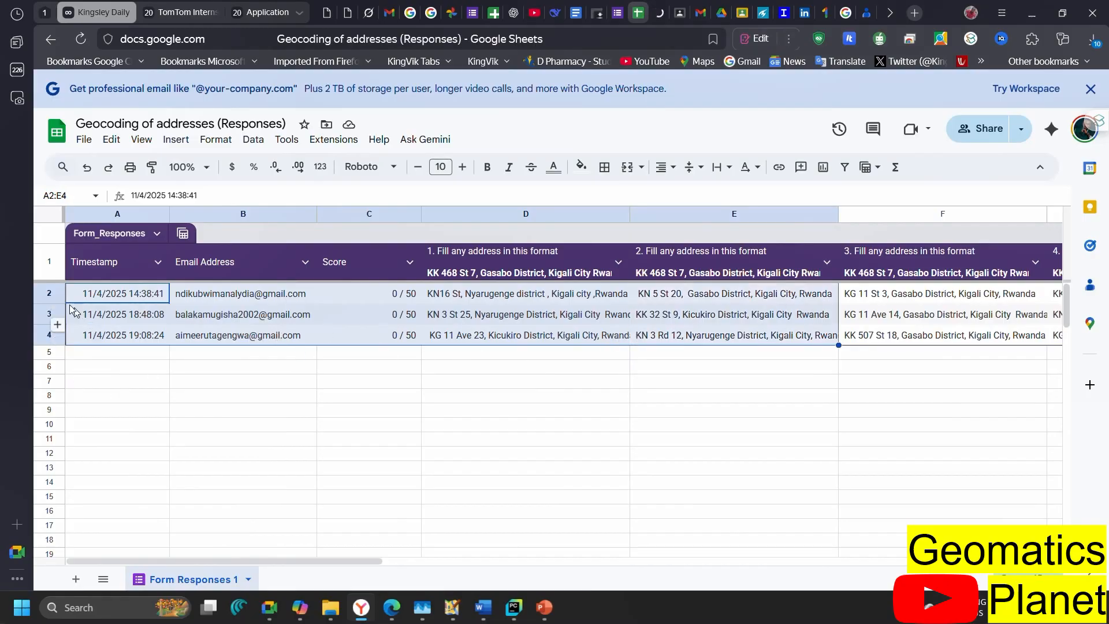
click(52, 296)
drag(173, 455, 159, 451)
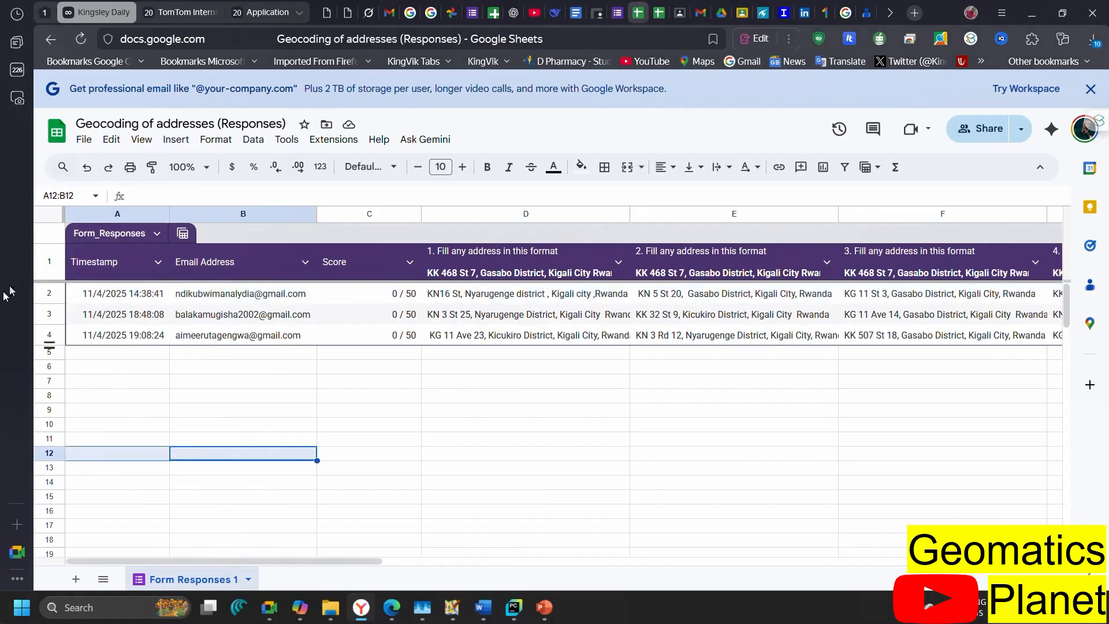
click(51, 296)
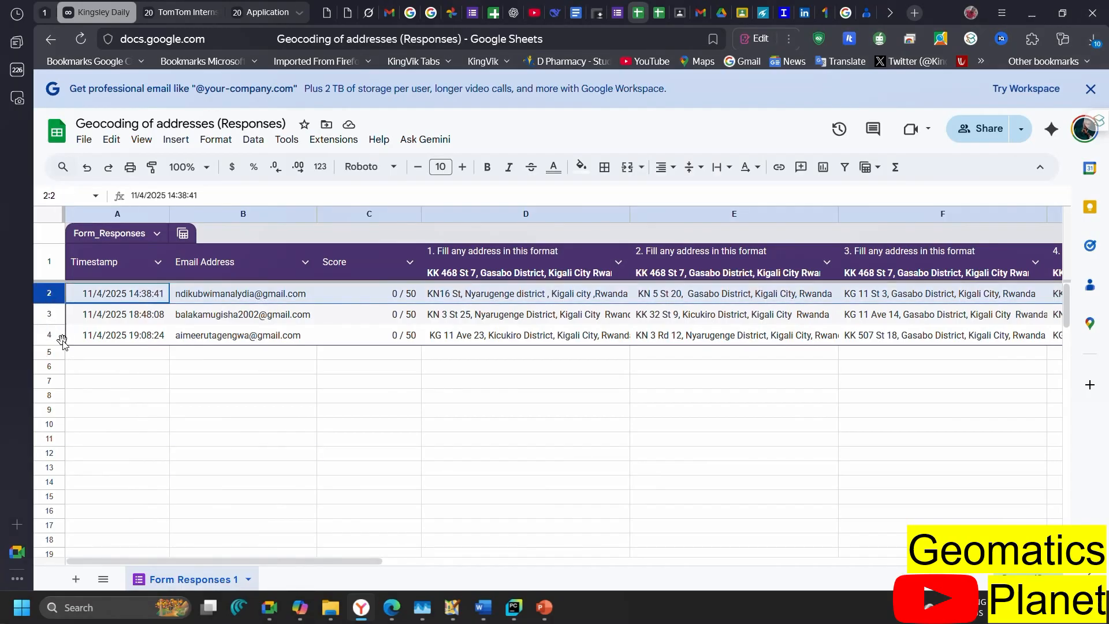
drag(58, 318, 50, 337)
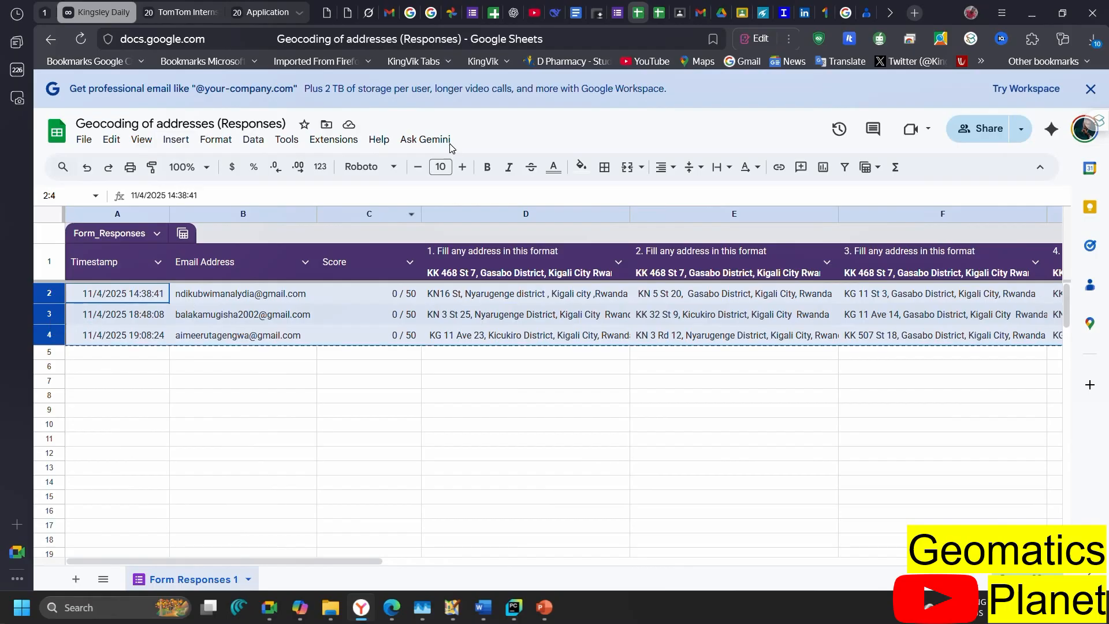
Step: Paste the copied response rows into the untitled spreadsheet starting at cell A2, dismissing the pre-built tables suggestions
click(654, 22)
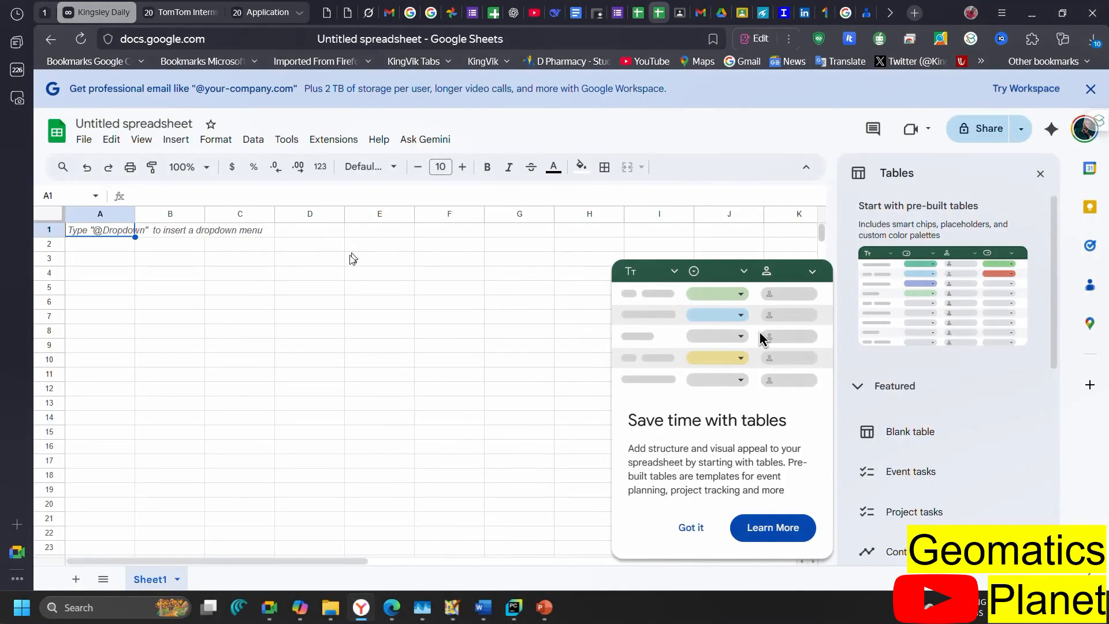
click(1042, 176)
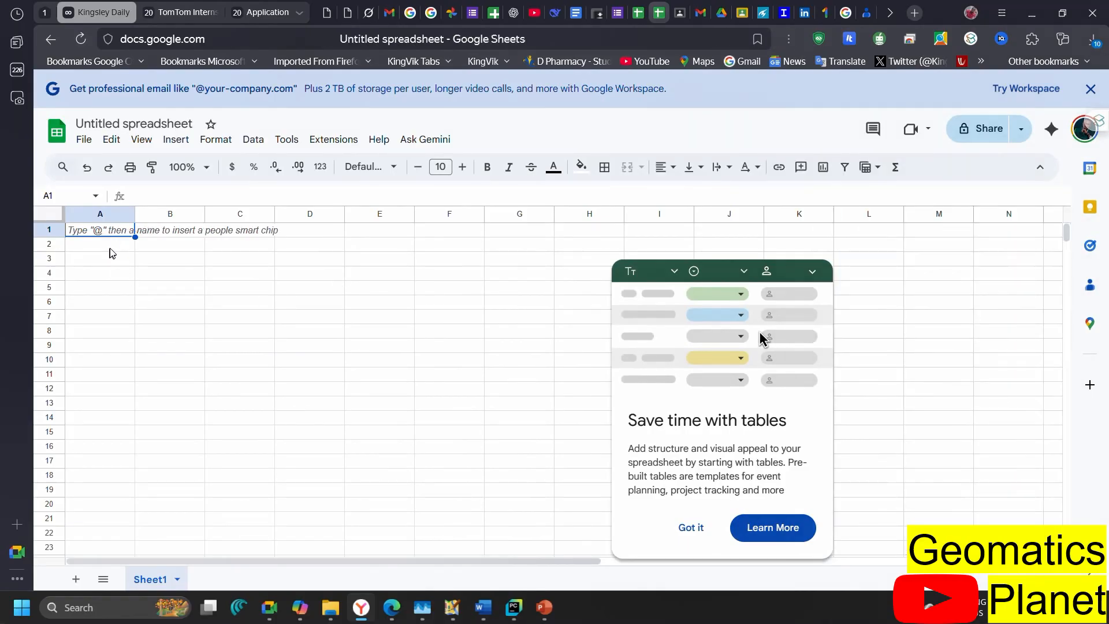
click(112, 253)
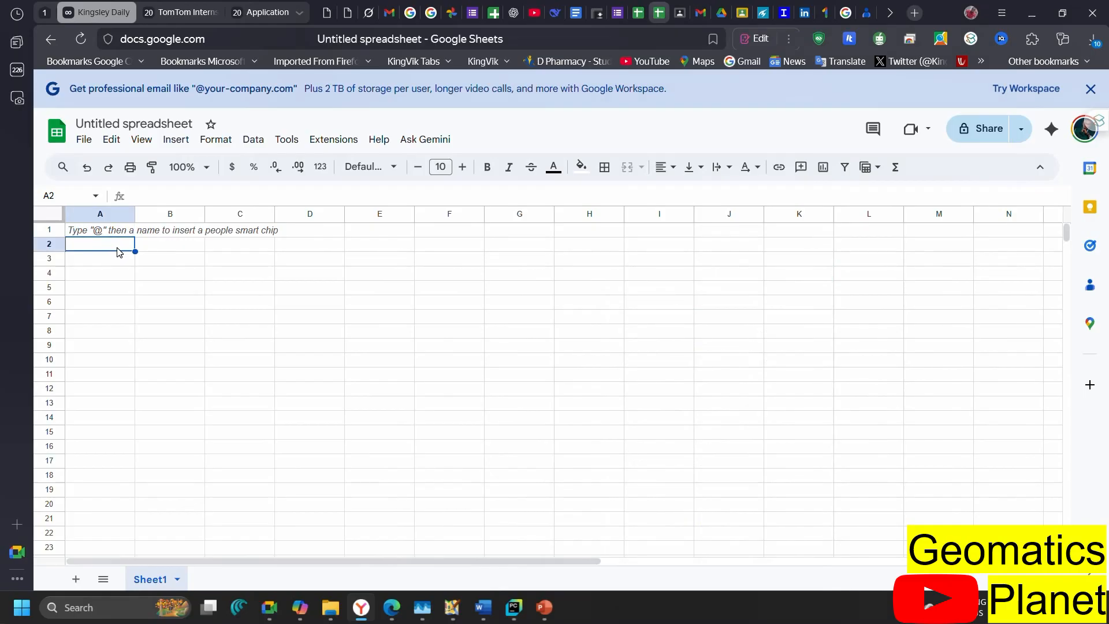
key(ctrl+v)
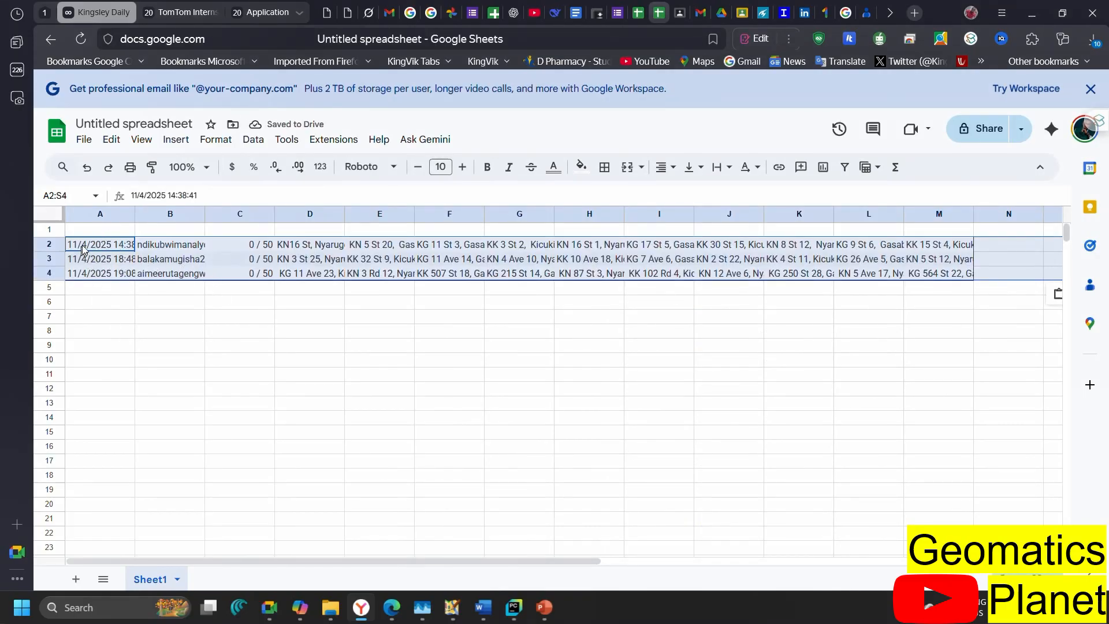
Step: Delete columns A to C, which hold the response timestamps, e-mails and scores
click(100, 316)
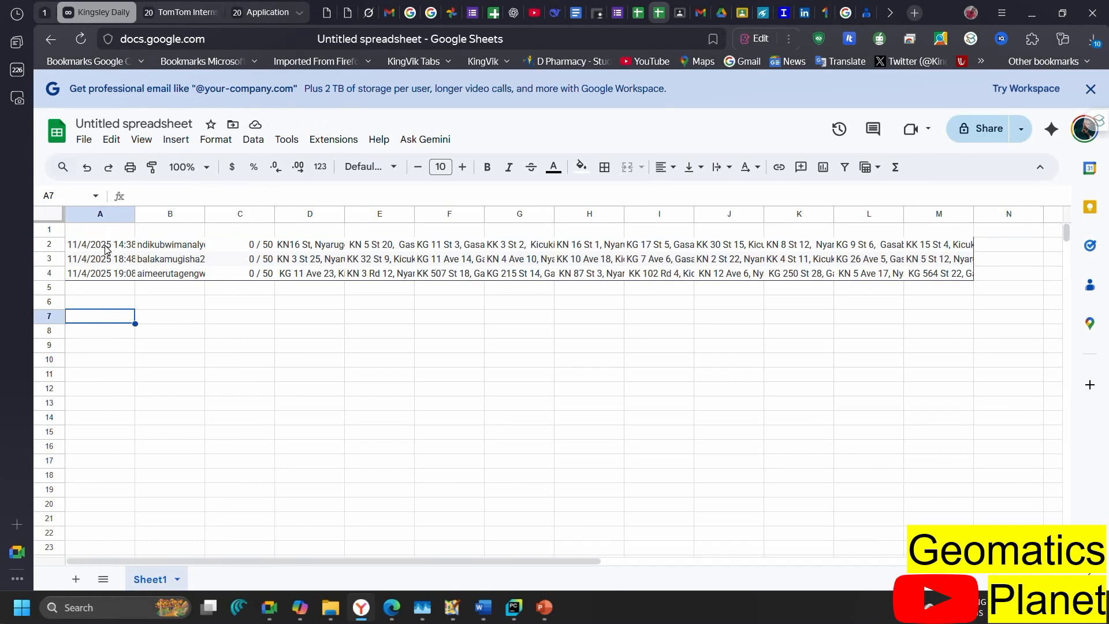
click(111, 215)
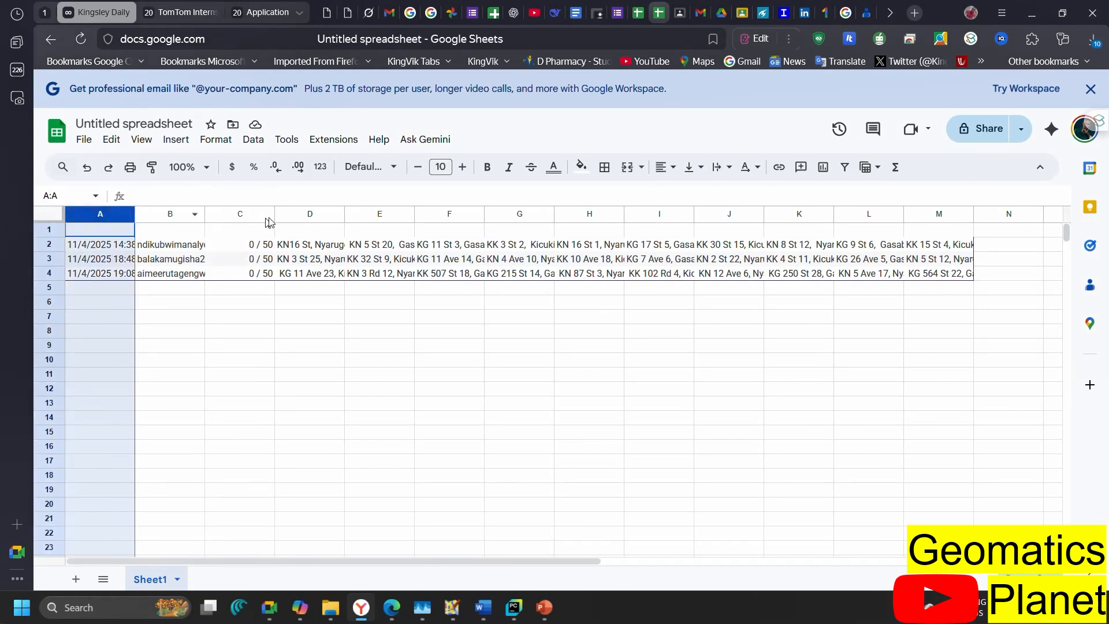
shift+click(236, 217)
right_click(236, 227)
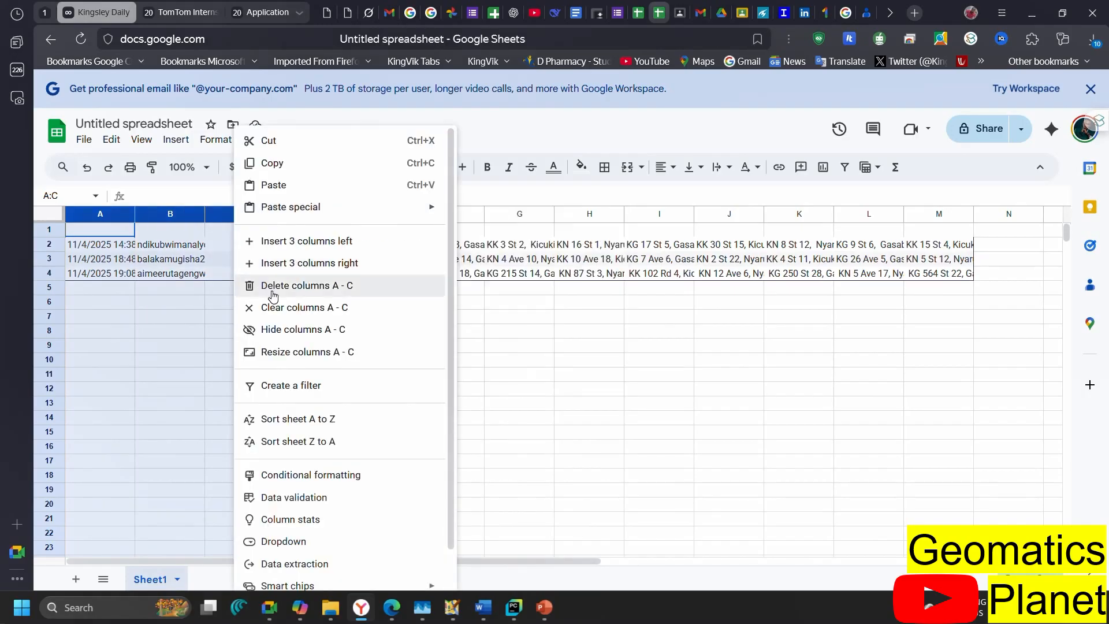
click(274, 286)
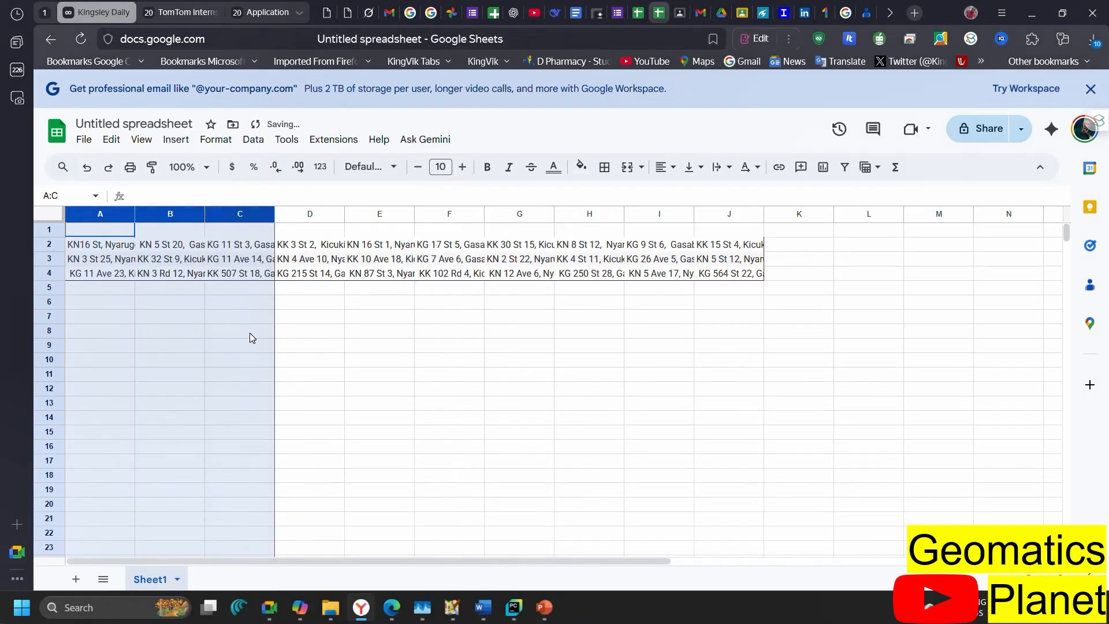
Step: Move the addresses in B2:B4 under the first column's list, starting at cell A5
click(165, 250)
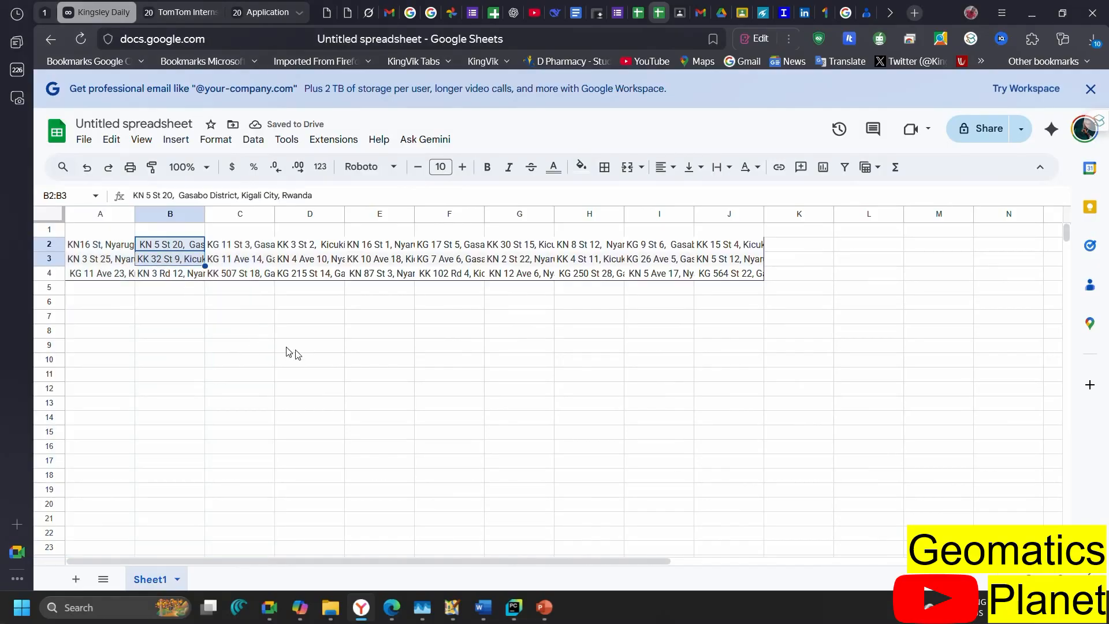
click(296, 348)
drag(160, 246, 160, 276)
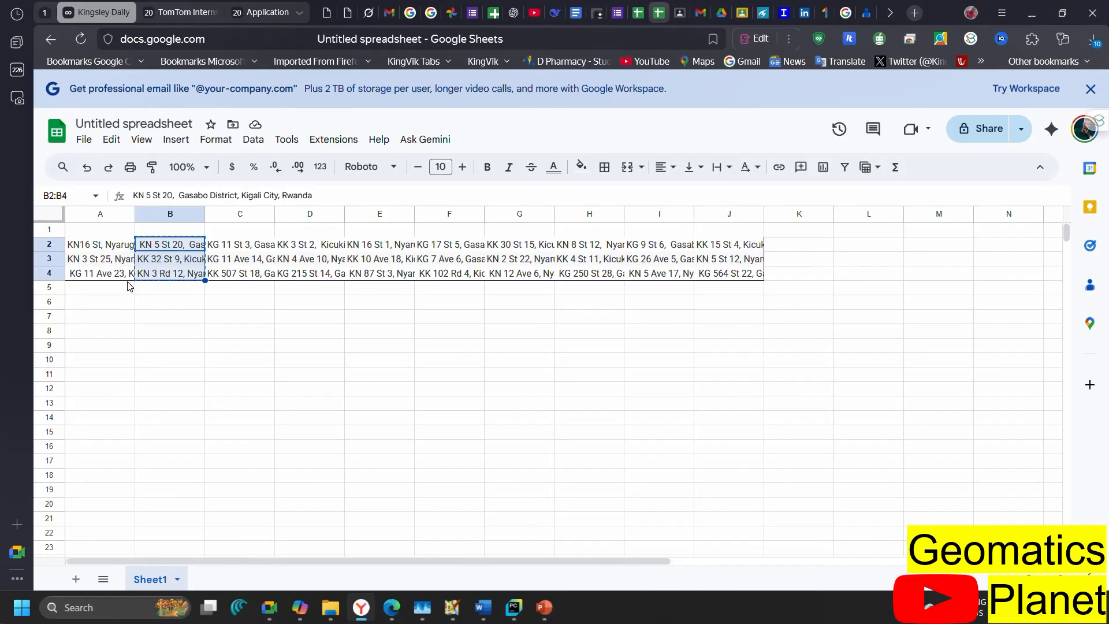
click(101, 289)
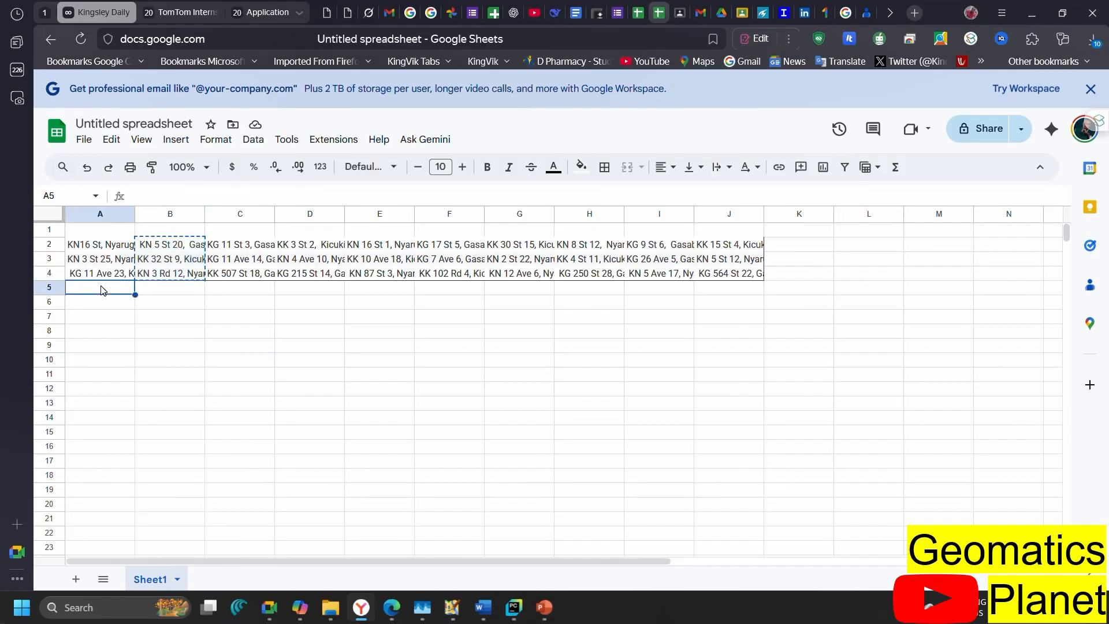
key(ctrl+v)
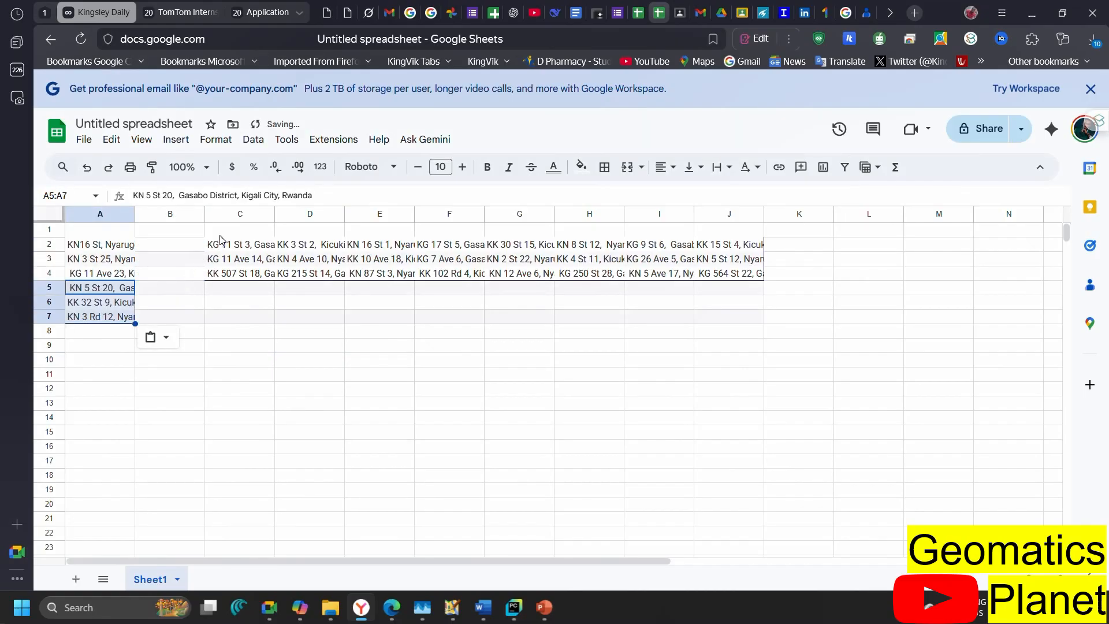
Step: Move the addresses in C2:C4 to the end of the column A list, starting at cell A8
drag(229, 246, 243, 280)
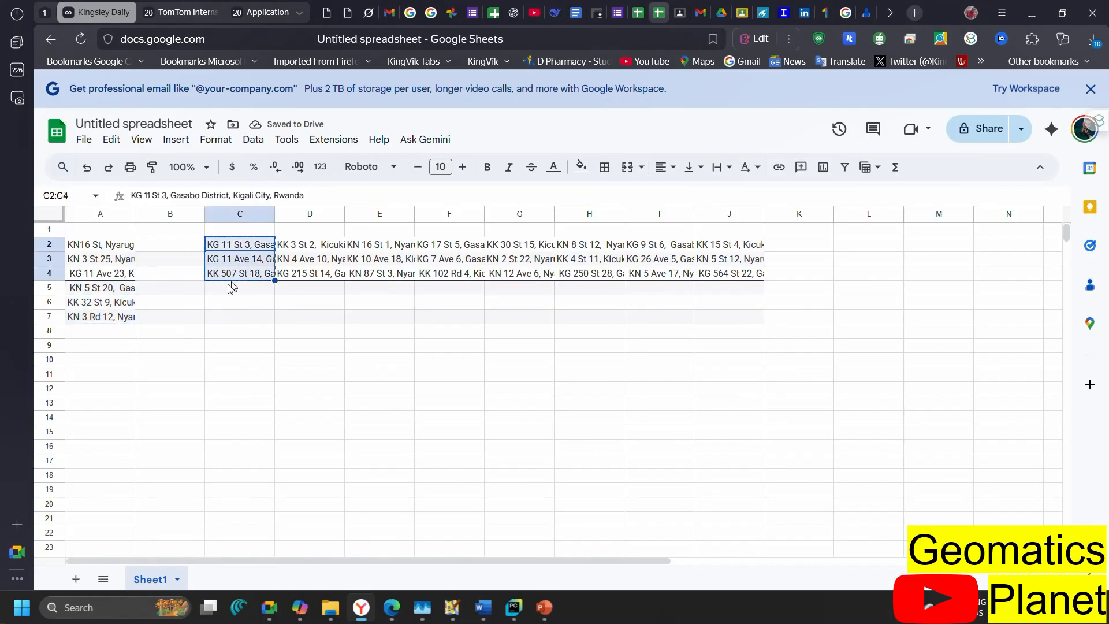
key(ctrl+x)
click(114, 332)
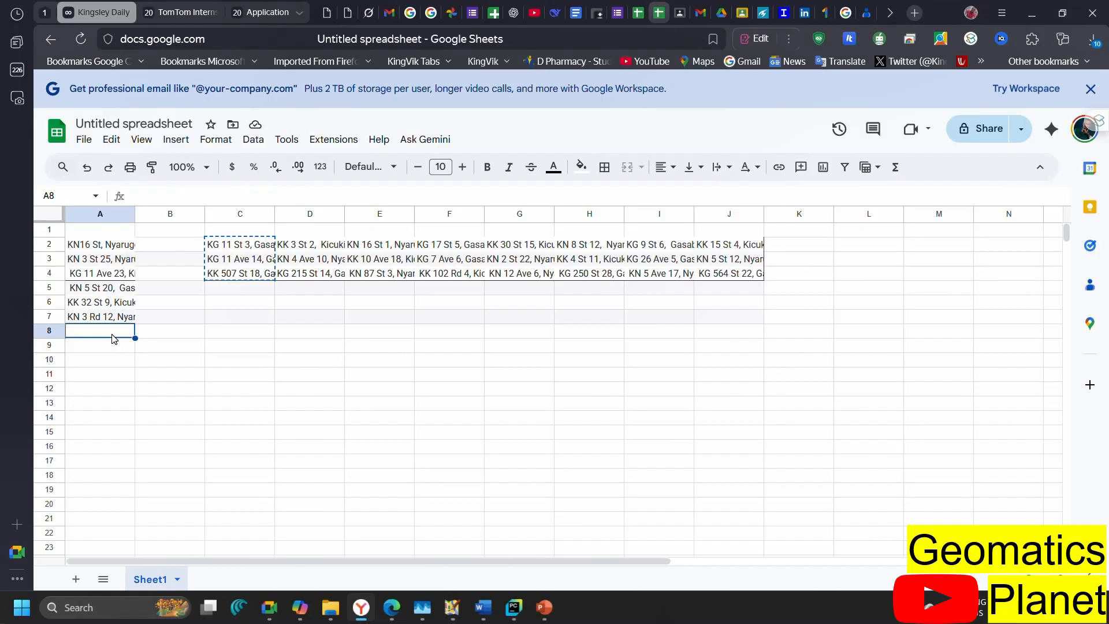
key(ctrl+v)
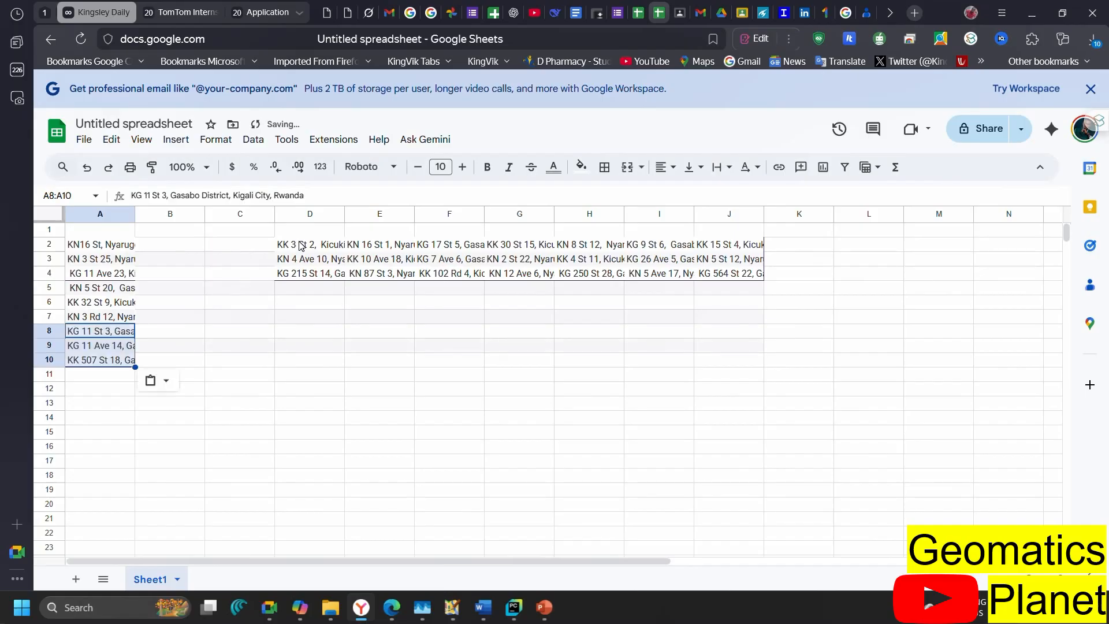
Step: Move the two-row address block D2:J3 below the column A list, starting at cell A11
drag(300, 245, 727, 263)
key(ctrl+c)
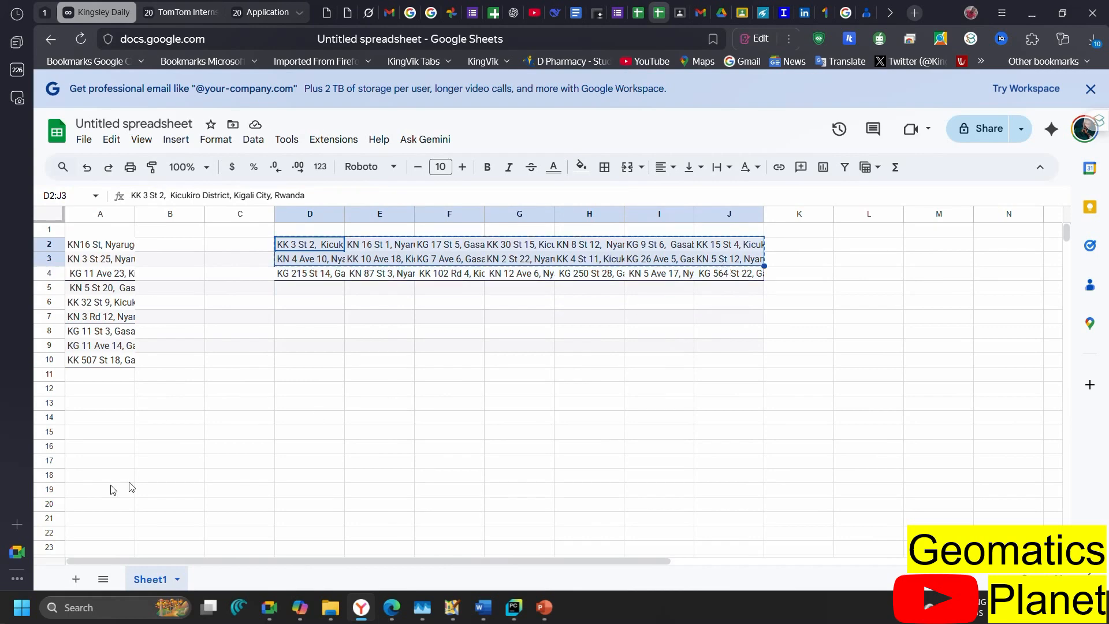
click(98, 378)
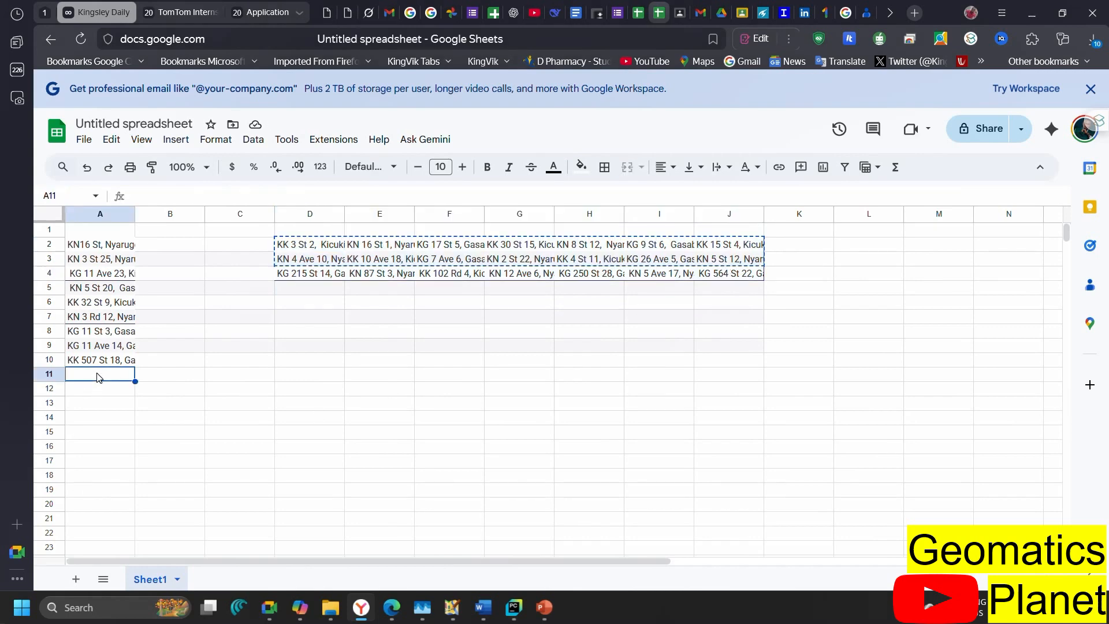
key(ctrl+v)
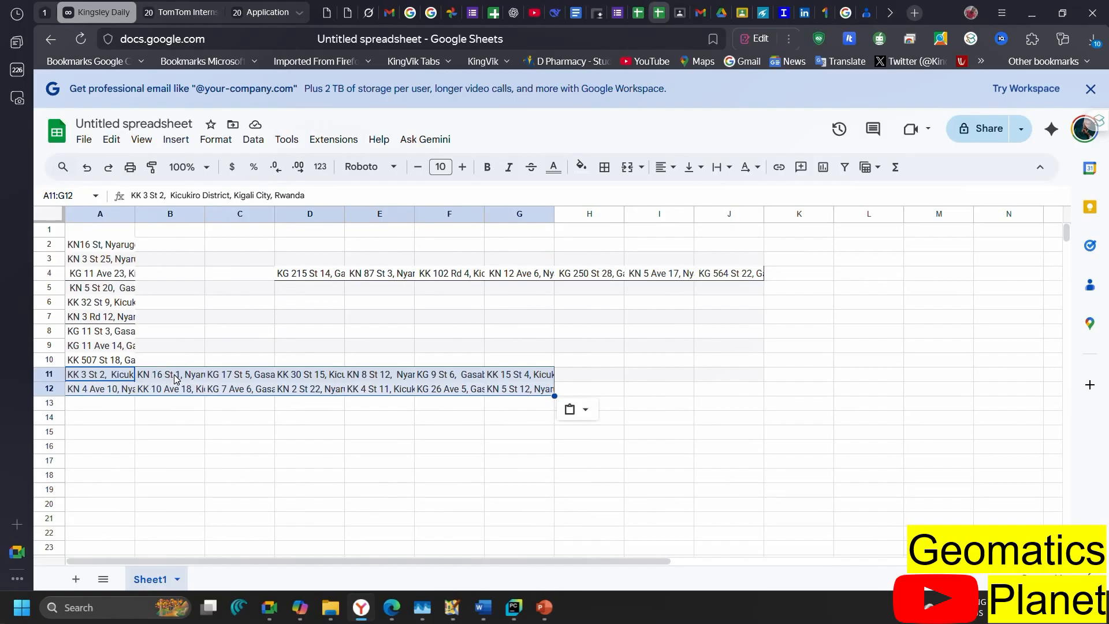
click(586, 411)
Step: Move the address pairs in B11:B12 and C11:C12 into column A at A13:A14 and A15:A16
drag(168, 374, 168, 389)
key(ctrl+x)
click(106, 401)
key(ctrl+v)
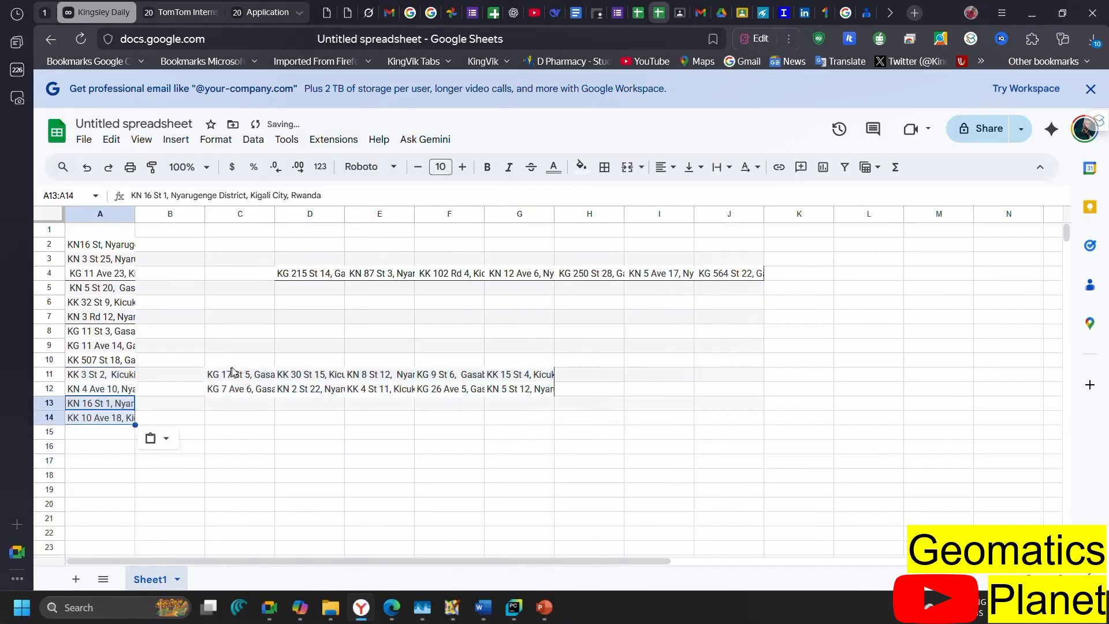
drag(231, 372, 235, 387)
key(ctrl+x)
click(133, 431)
key(ctrl+v)
Step: Move the address pairs in D11:D12 and E11:E12 into column A at A17:A18 and A19:A20
click(317, 380)
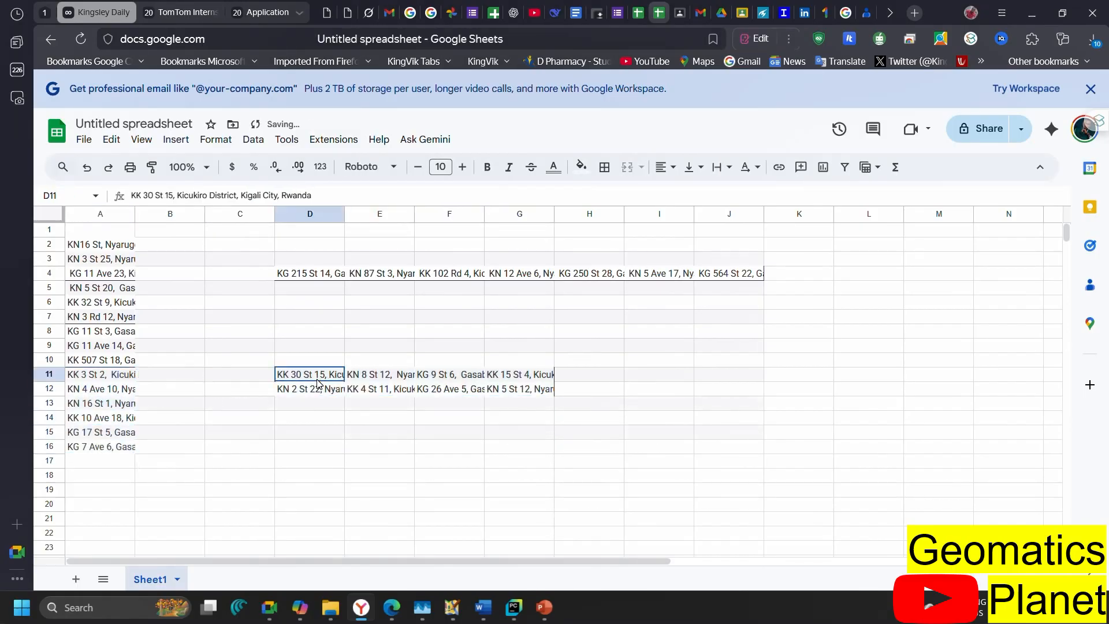
drag(317, 383, 317, 390)
key(ctrl+x)
click(110, 461)
key(ctrl+v)
drag(379, 374, 380, 388)
key(ctrl+x)
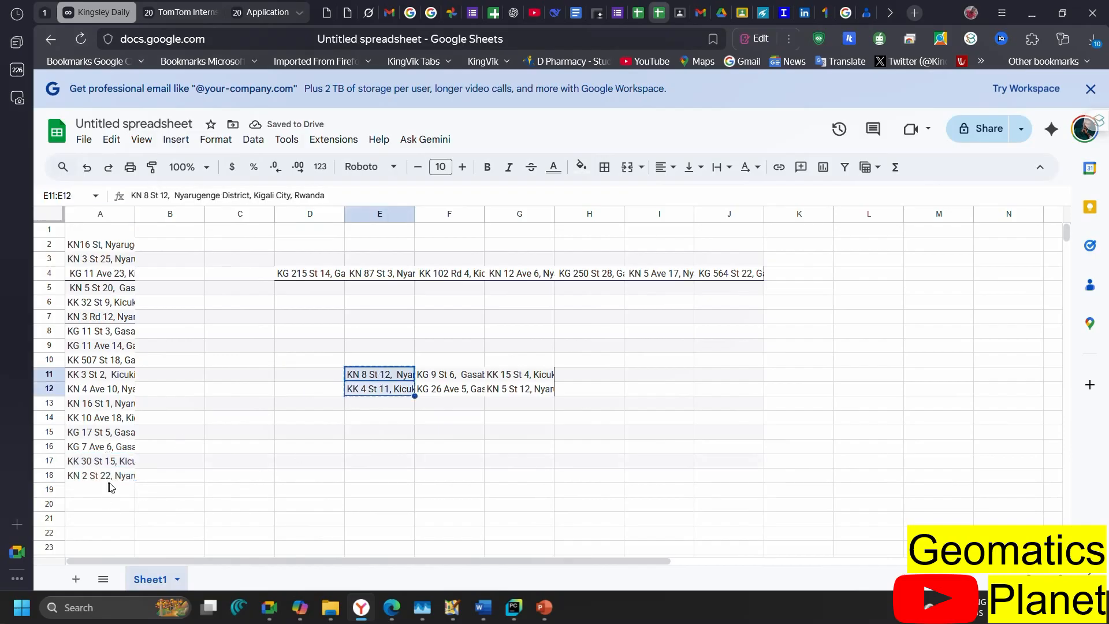
click(109, 487)
key(ctrl+v)
Step: Move the address pairs in F11:F12 and G11:G12 into column A at A21:A22 and A23:A24
drag(449, 374, 449, 389)
key(ctrl+x)
click(95, 519)
key(ctrl+v)
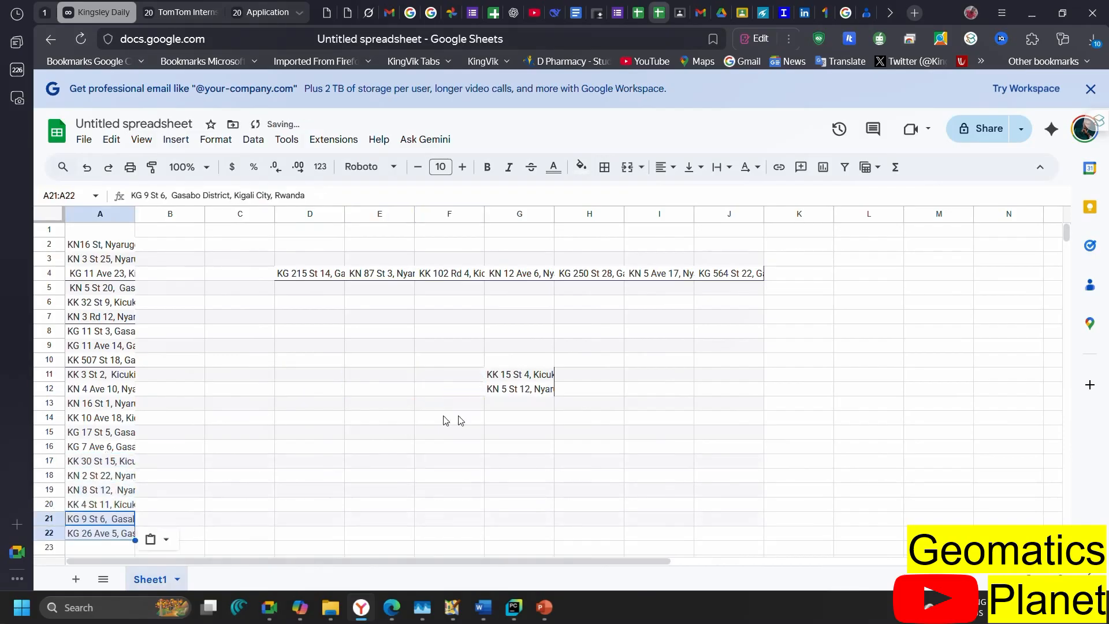
drag(520, 374, 518, 389)
key(ctrl+x)
click(109, 547)
key(ctrl+v)
Step: Move the remaining row of addresses in D4:J4 below the list, starting at cell A25
scroll(315, 367, up, 2)
click(308, 276)
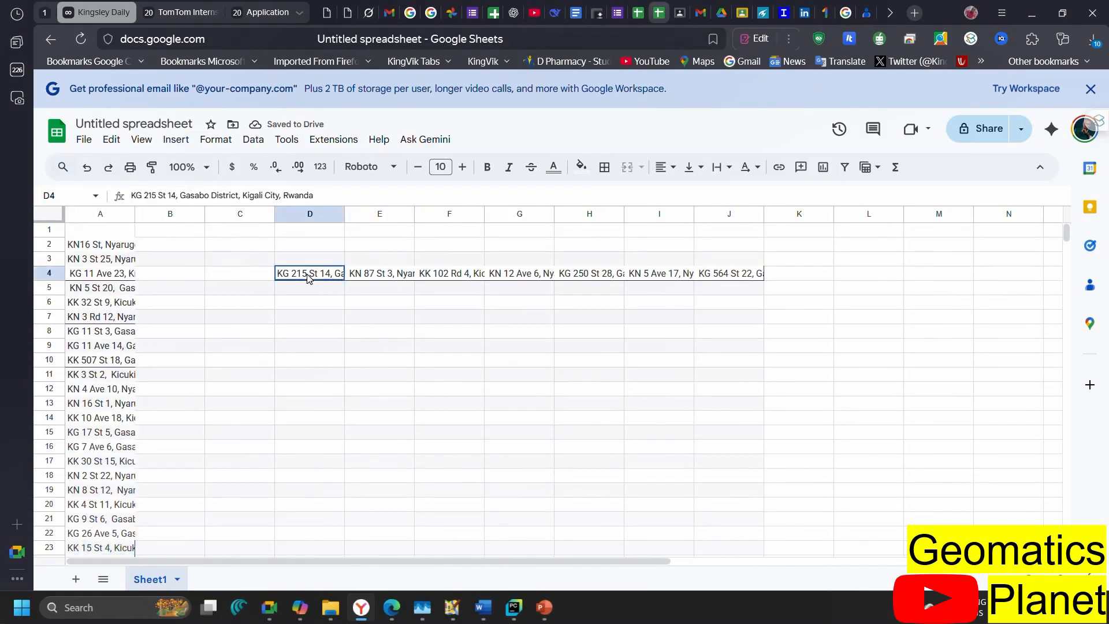
drag(308, 276, 718, 275)
key(ctrl+x)
scroll(97, 448, down, 3)
click(98, 439)
key(ctrl+v)
Step: Move the addresses in B25 and C25 down to cells A26 and A27
click(141, 439)
key(ctrl+x)
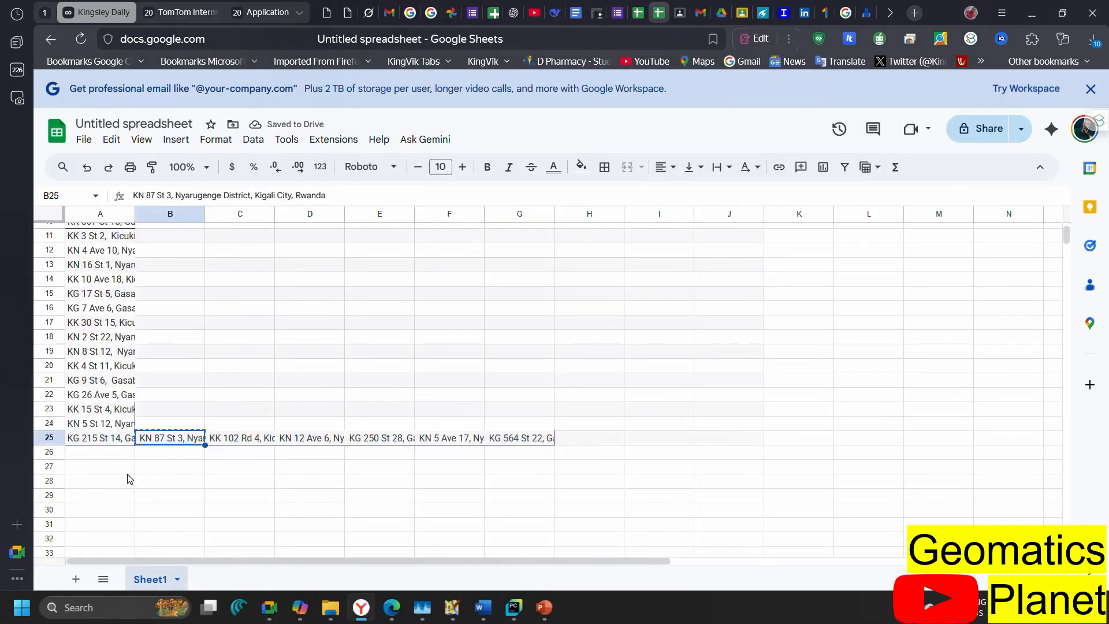
click(115, 453)
key(ctrl+v)
click(231, 438)
key(ctrl+x)
click(115, 467)
key(ctrl+v)
Step: Move the addresses in D25 and E25 into column A at cells A28 and A29
click(303, 439)
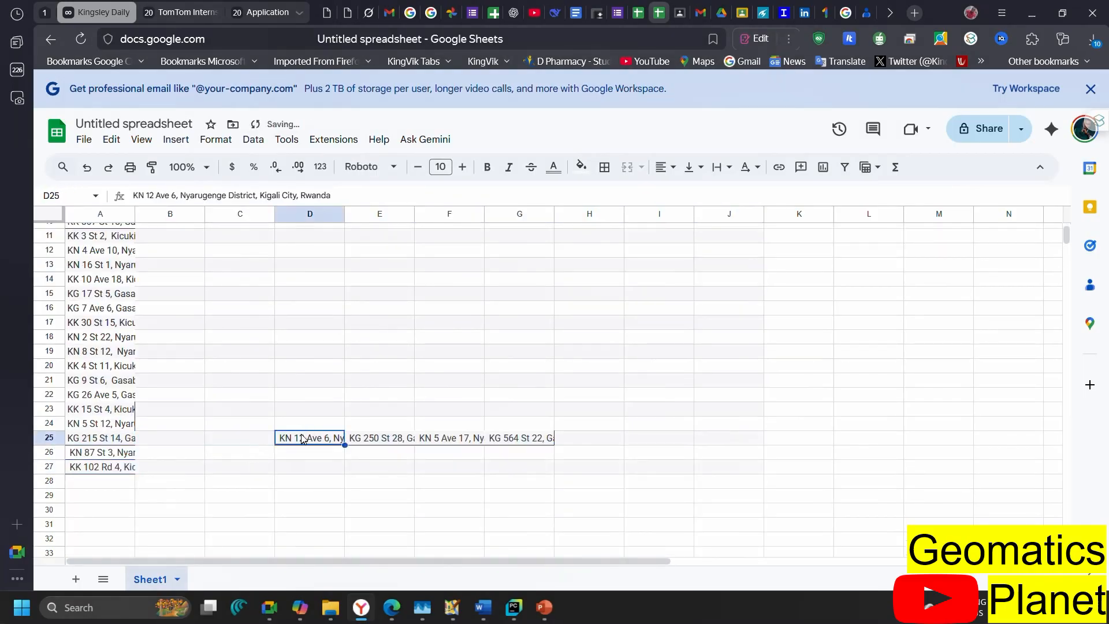
key(ctrl+x)
click(112, 481)
key(ctrl+v)
click(370, 440)
key(ctrl+x)
key(ctrl+v)
Step: Move the last addresses in F25 and G25 to cells A30 and A31
click(449, 438)
key(ctrl+x)
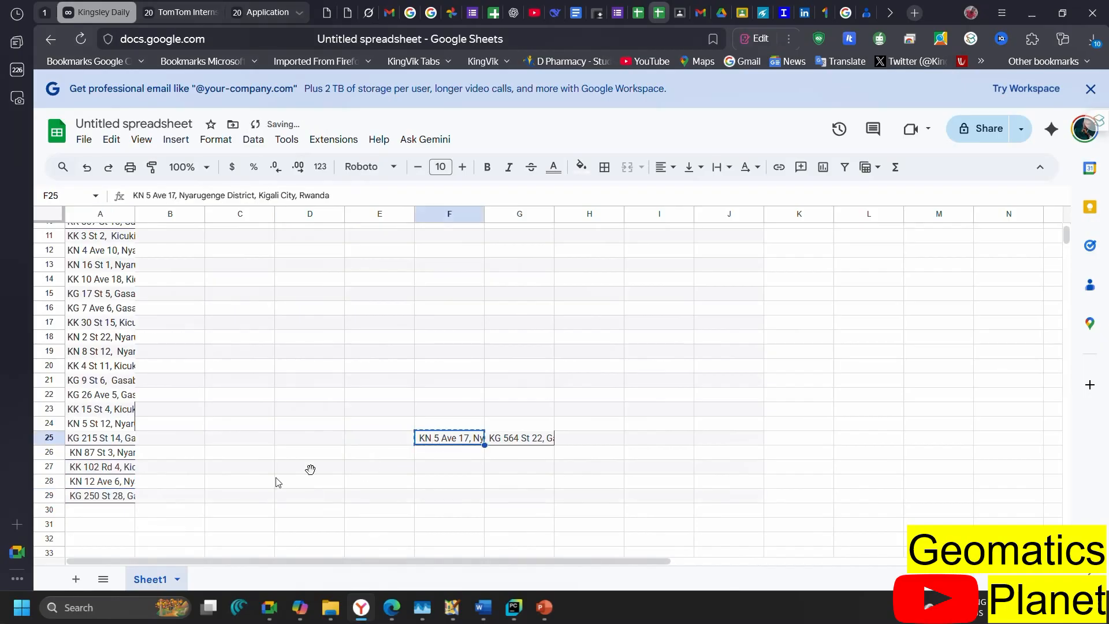
click(100, 510)
key(ctrl+v)
click(520, 438)
key(ctrl+x)
click(128, 526)
key(ctrl+v)
Step: Fit the width of column A to the full length of its addresses
scroll(167, 399, up, 3)
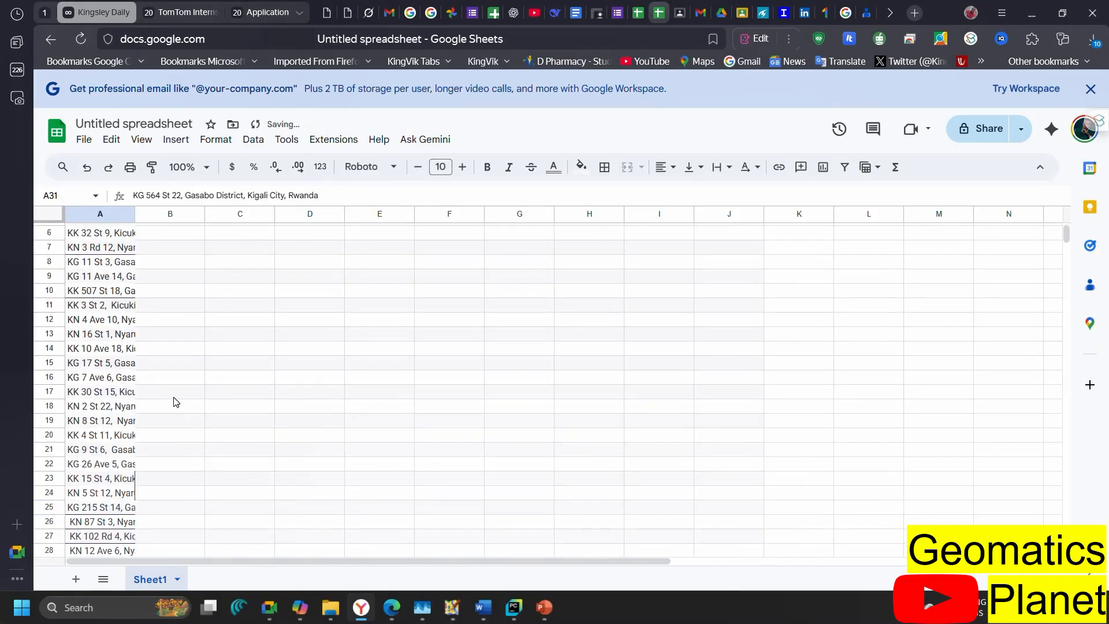
double_click(136, 214)
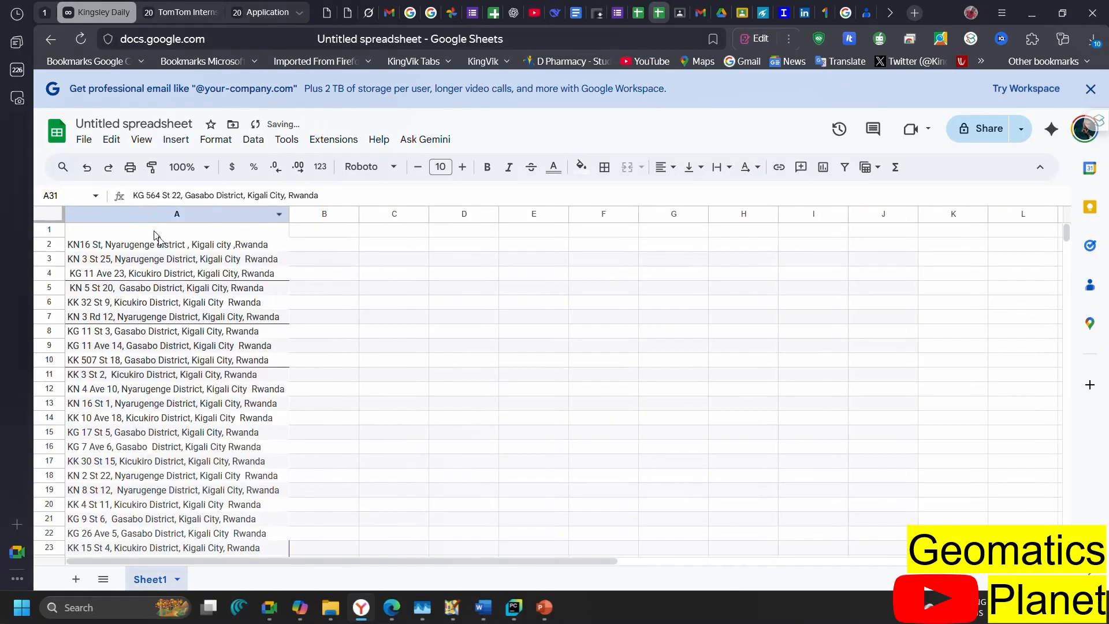
drag(111, 247, 243, 490)
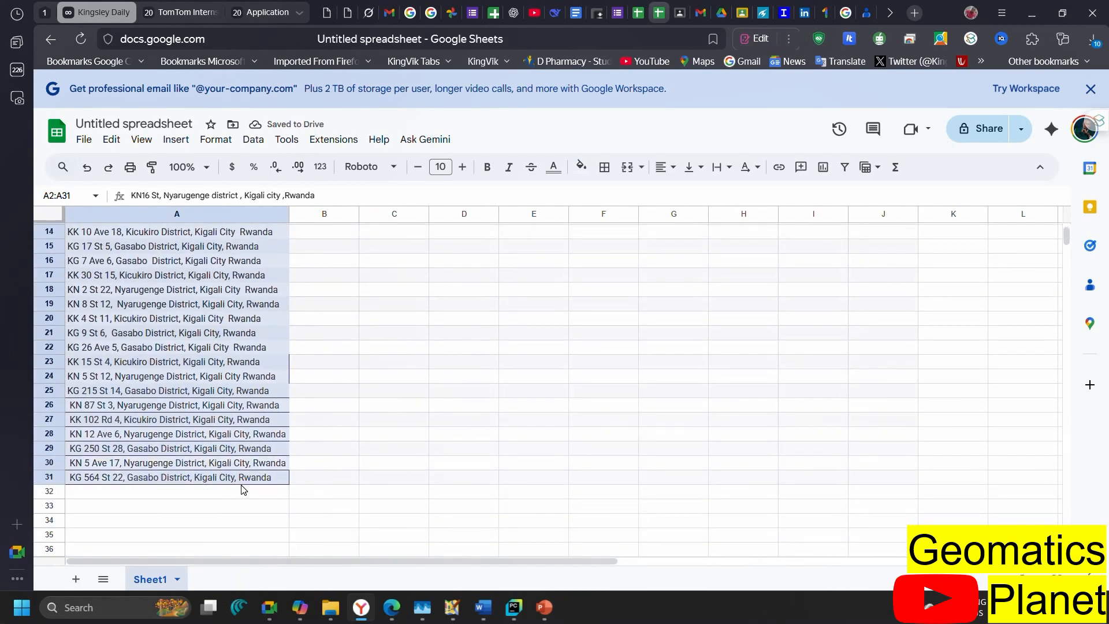
scroll(269, 435, up, 3)
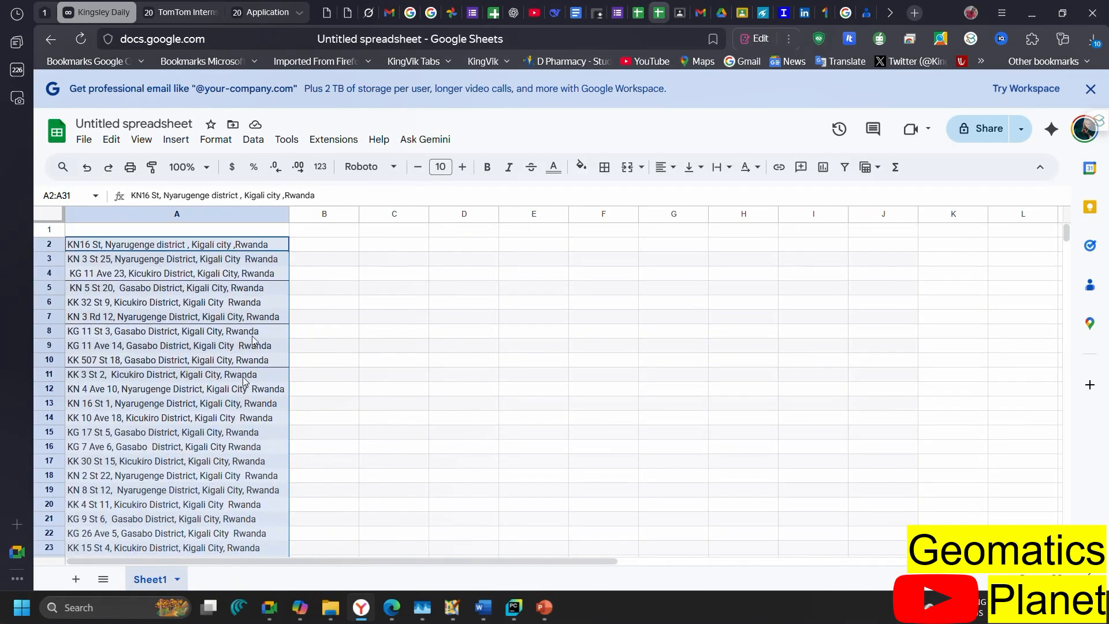
right_click(206, 334)
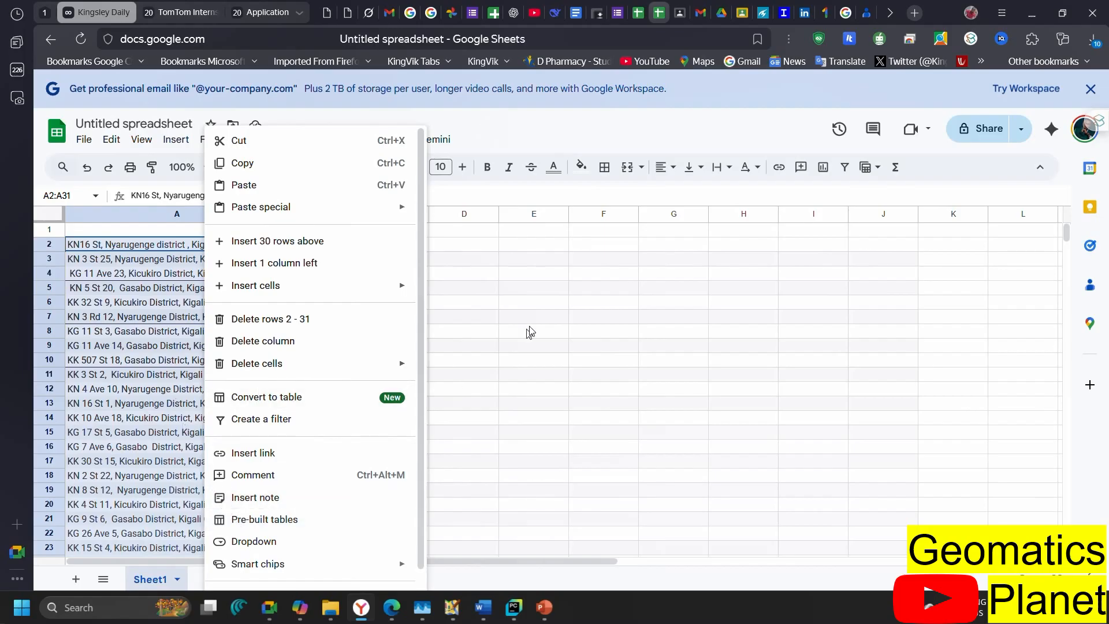
click(492, 308)
click(188, 246)
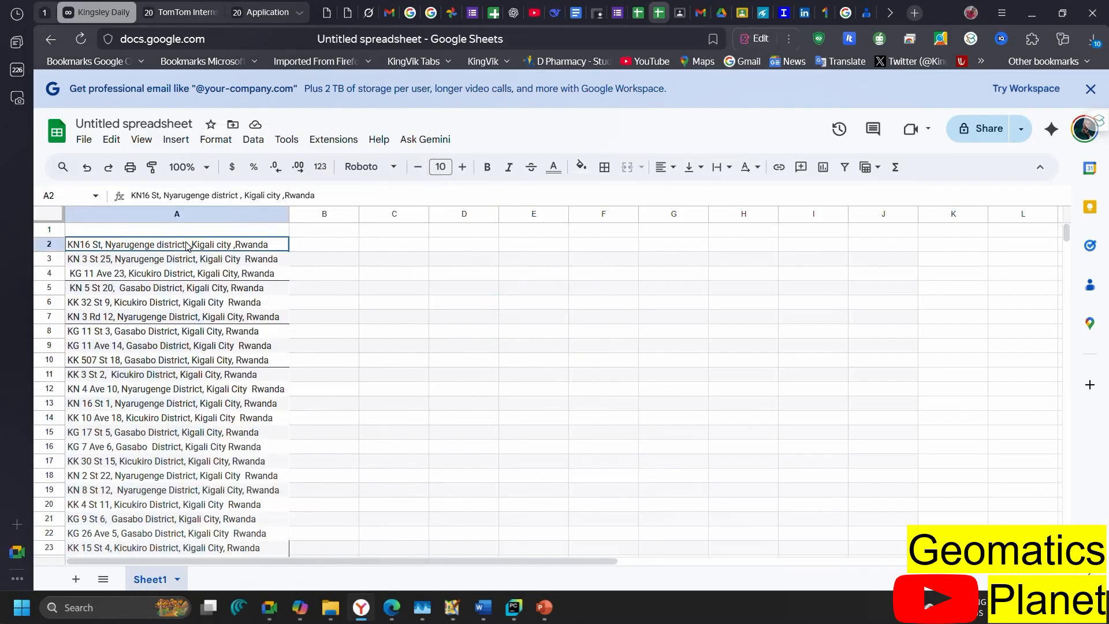
drag(189, 308, 188, 432)
click(176, 332)
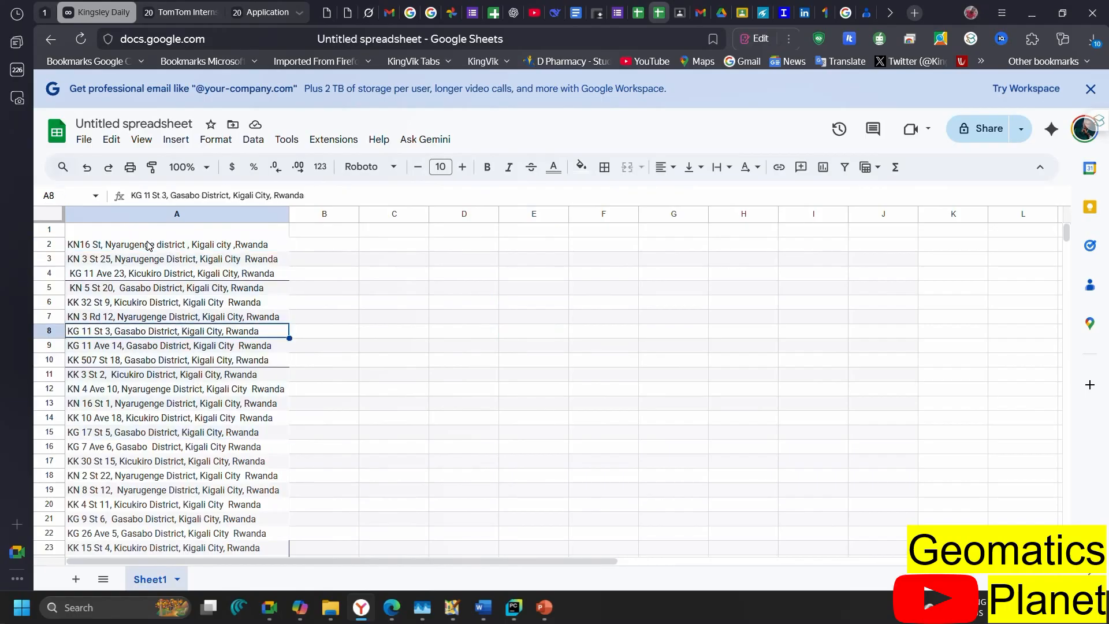
Step: Copy the address list in A2:A31 and paste it into column C starting at C2
drag(149, 247, 203, 513)
scroll(347, 219, up, 3)
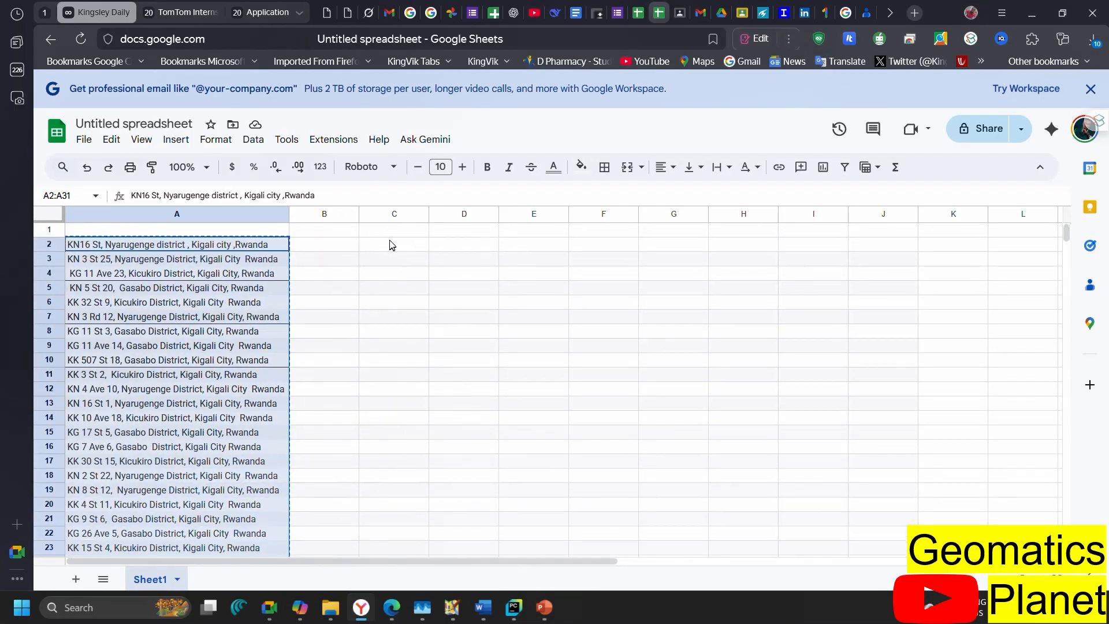
click(390, 245)
key(ctrl+v)
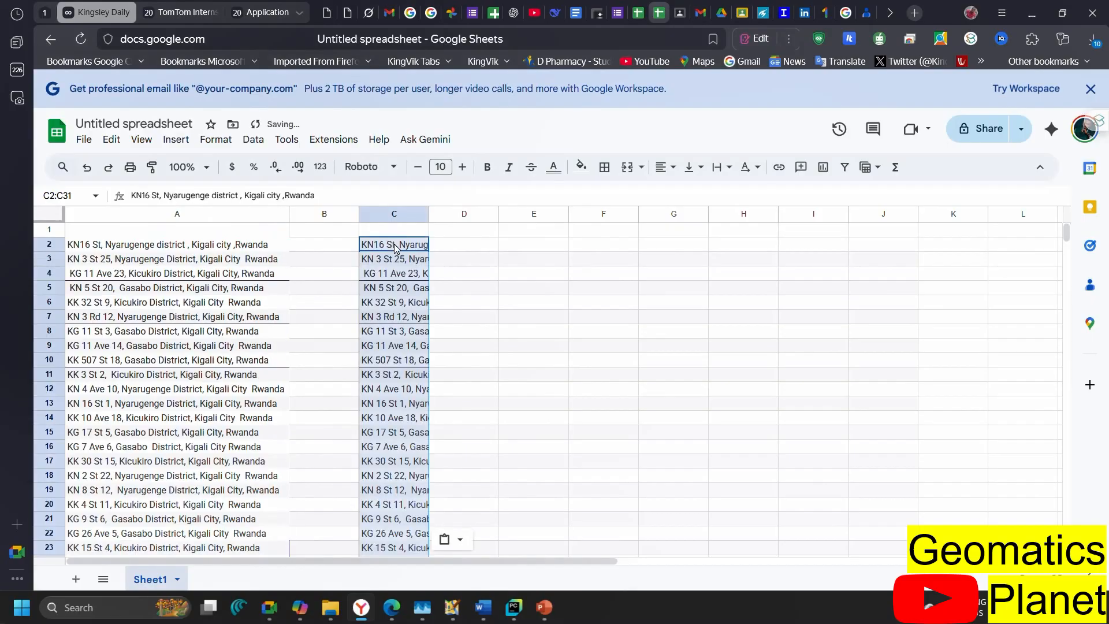
Step: Reduce the pasted range C2:C31 to format only and try pasting it as a table
click(453, 539)
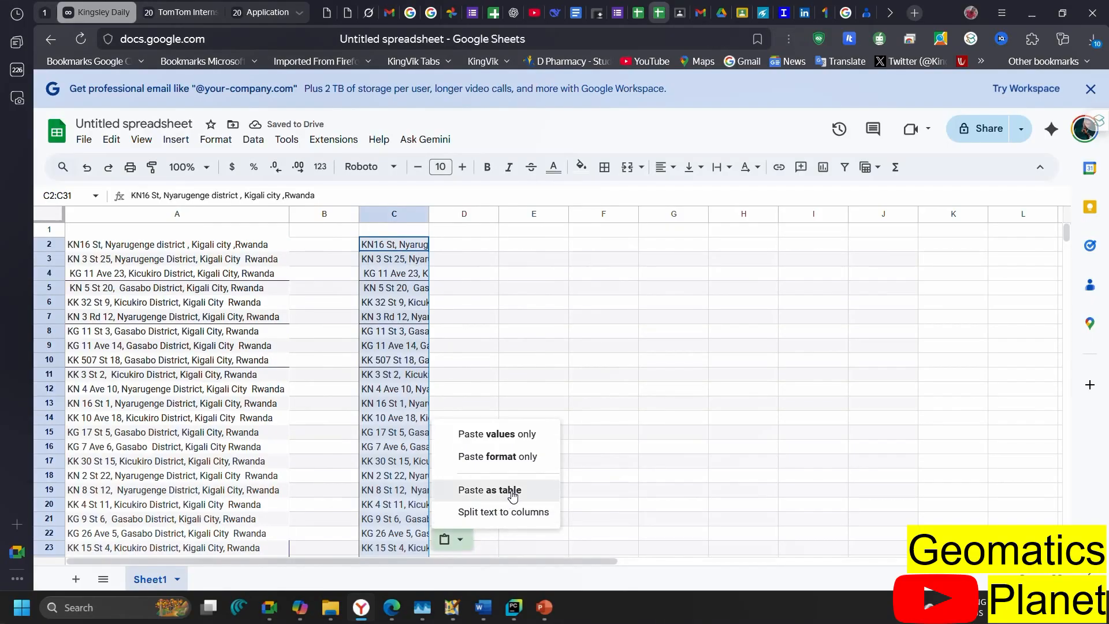
click(511, 450)
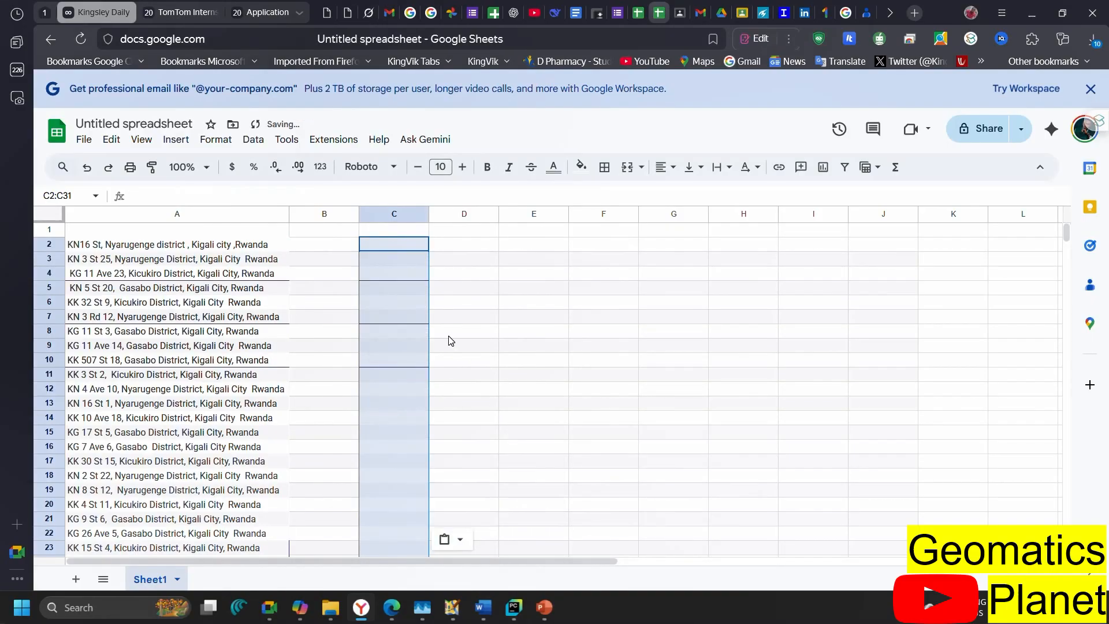
click(460, 540)
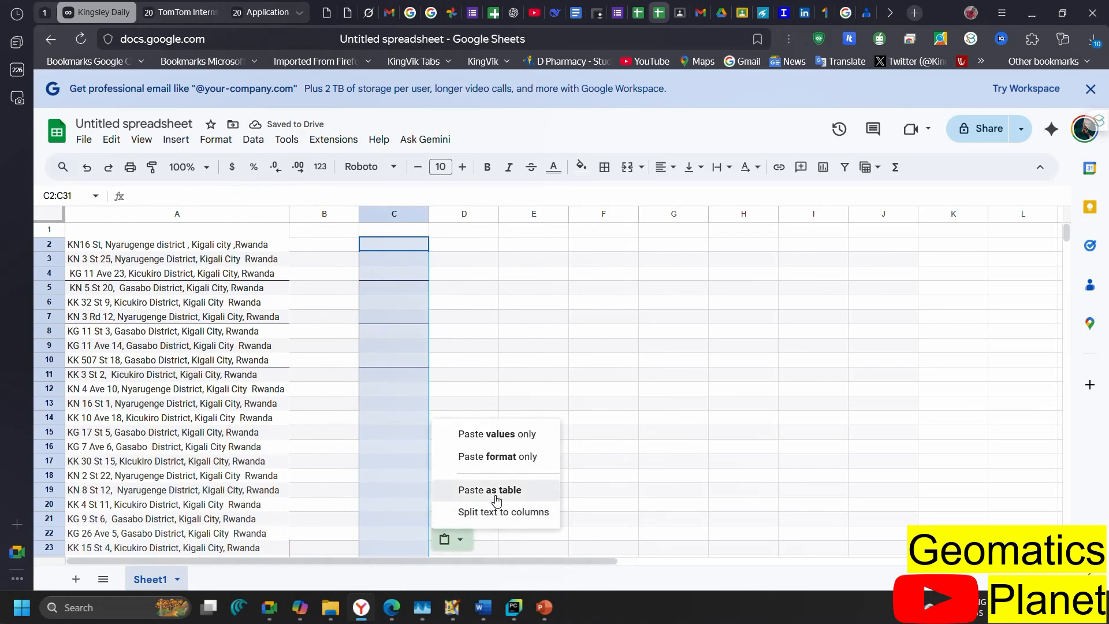
click(485, 487)
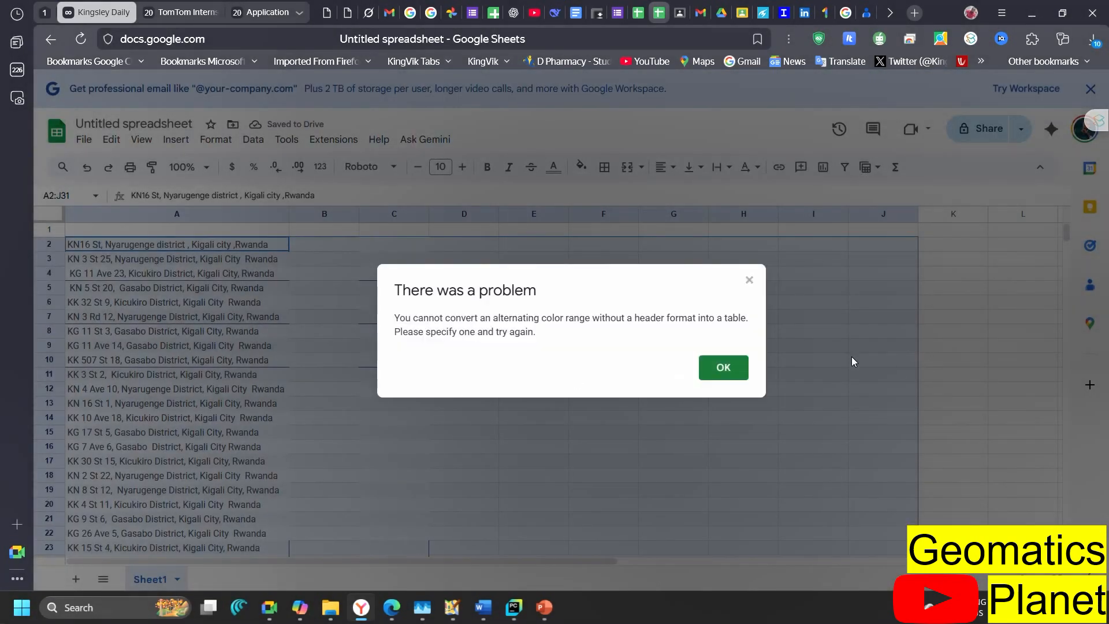
Step: Dismiss the table conversion problem and undo the pasted formatting in column C
key(Escape)
click(468, 362)
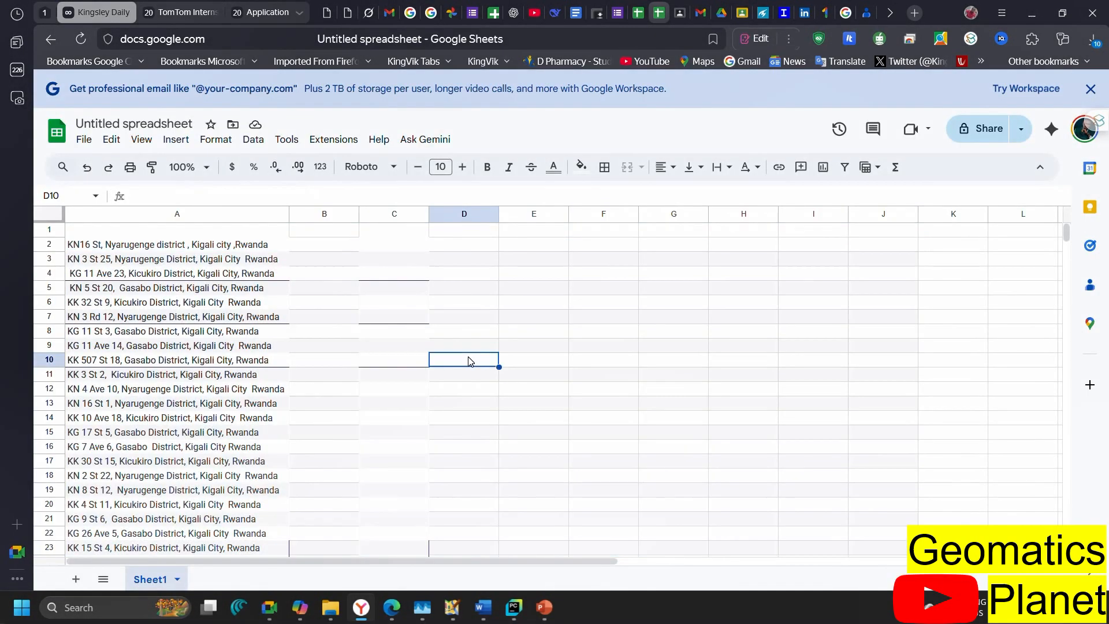
key(ctrl+z)
key(ctrl+z)
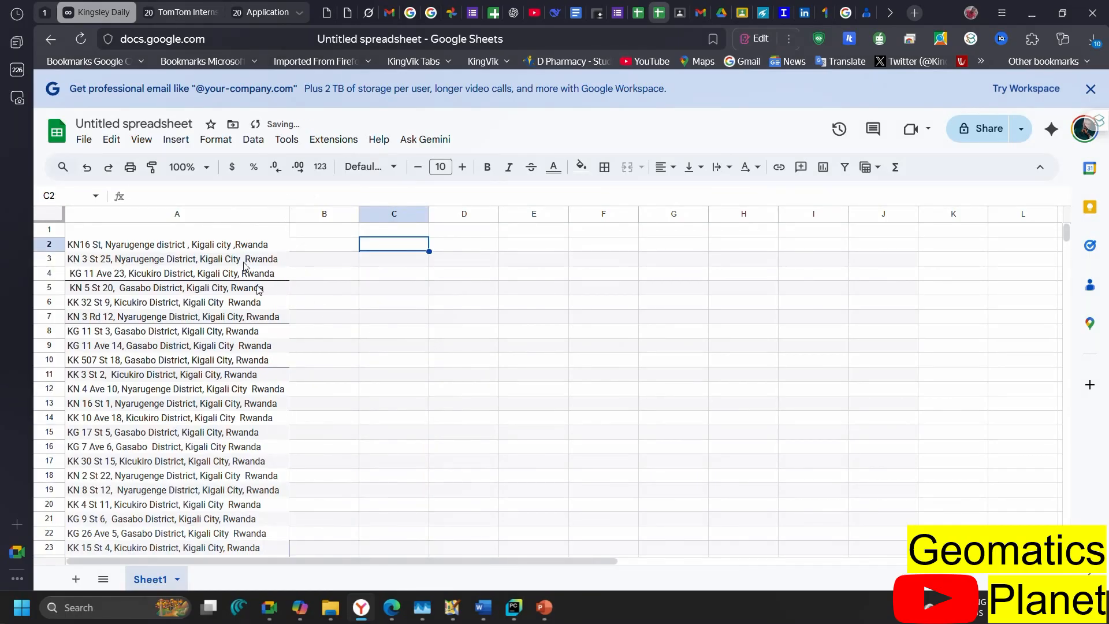
Step: Enter the column header Address in cell A1 above the address list
click(176, 230)
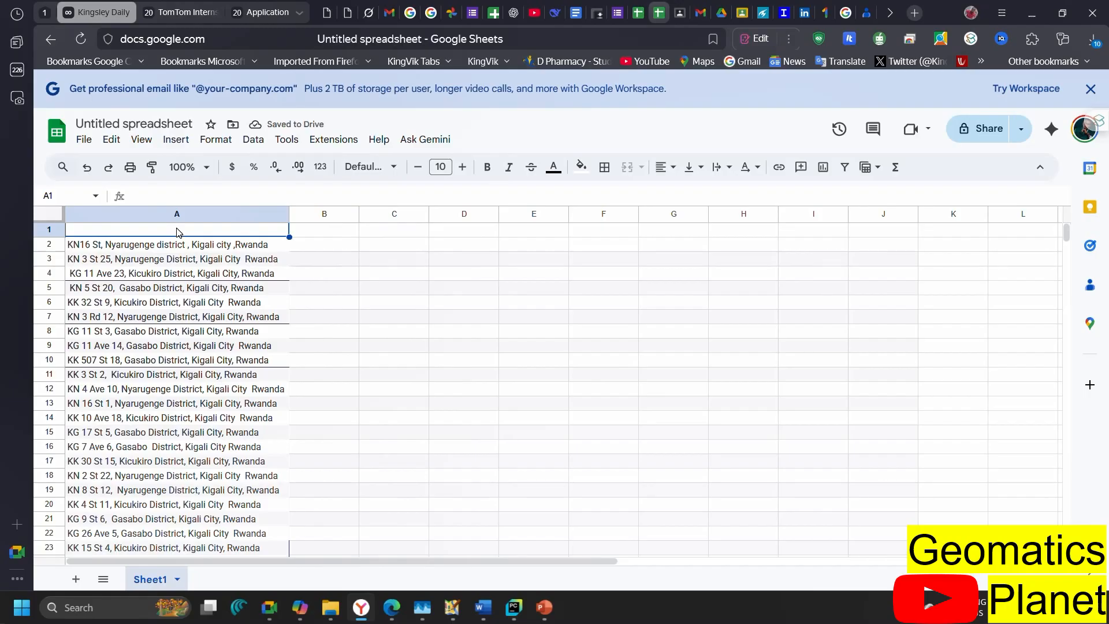
text(Addre)
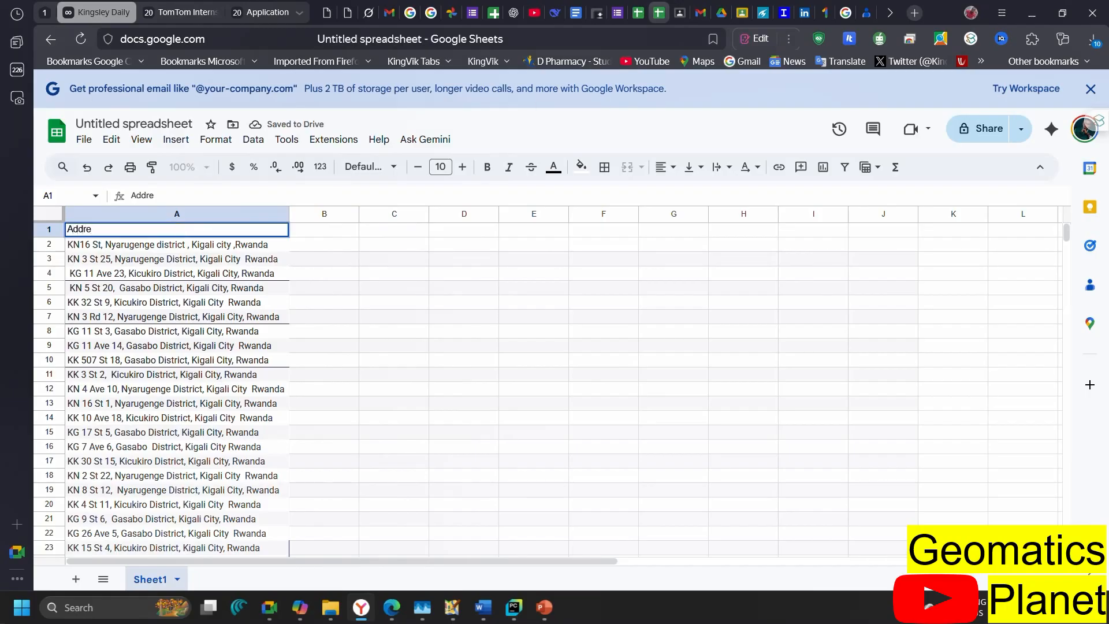
text(ss)
click(464, 317)
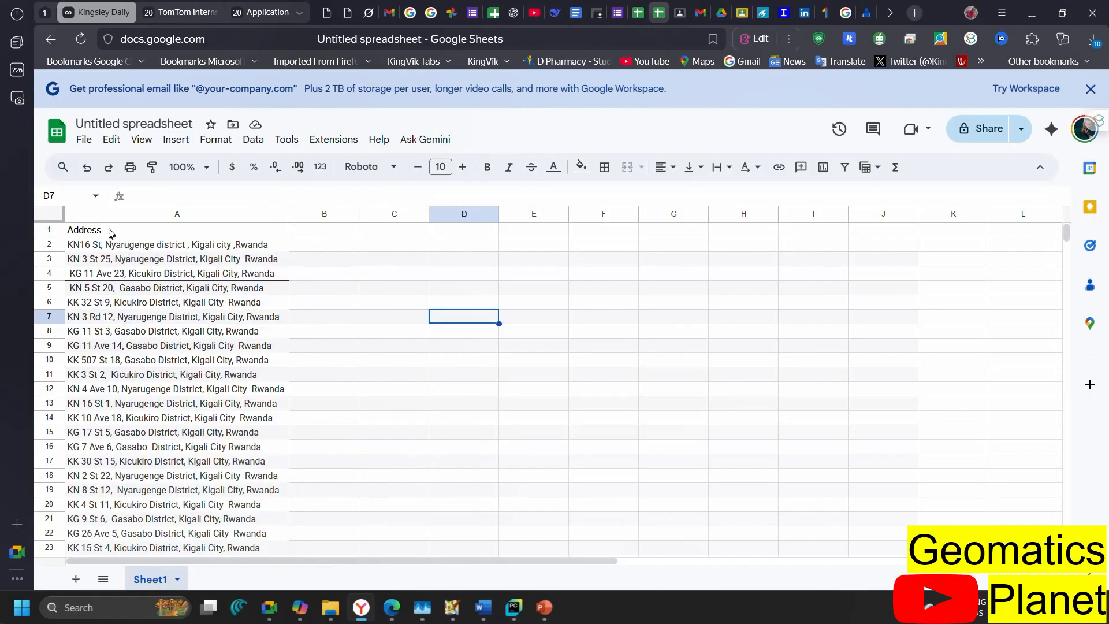
Step: Apply all borders to the header and address list in A1:A31
drag(191, 230, 227, 320)
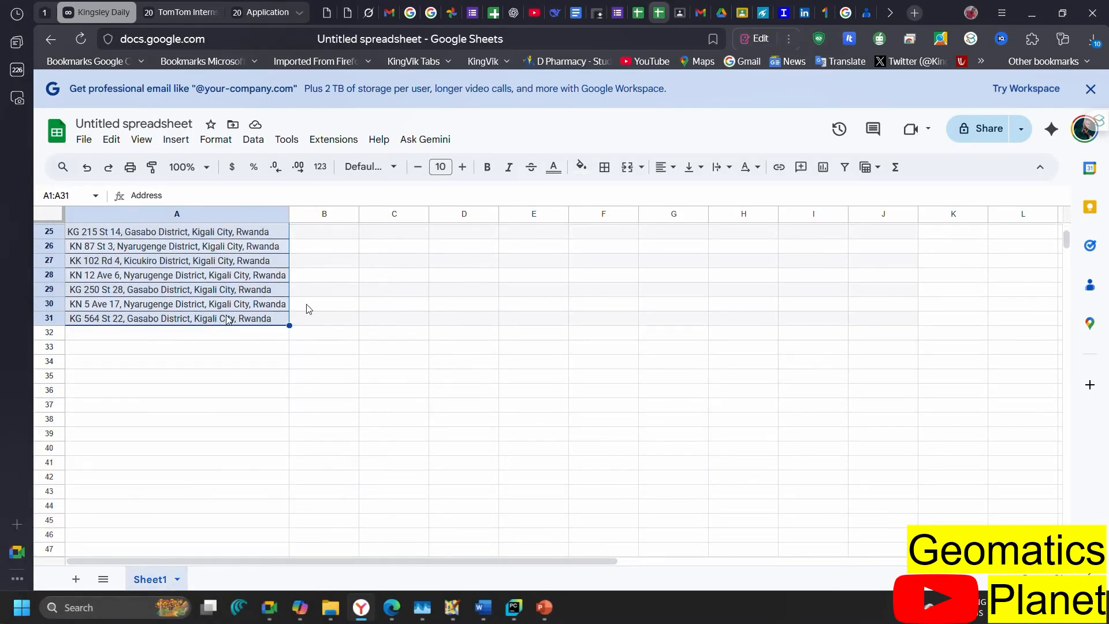
click(605, 167)
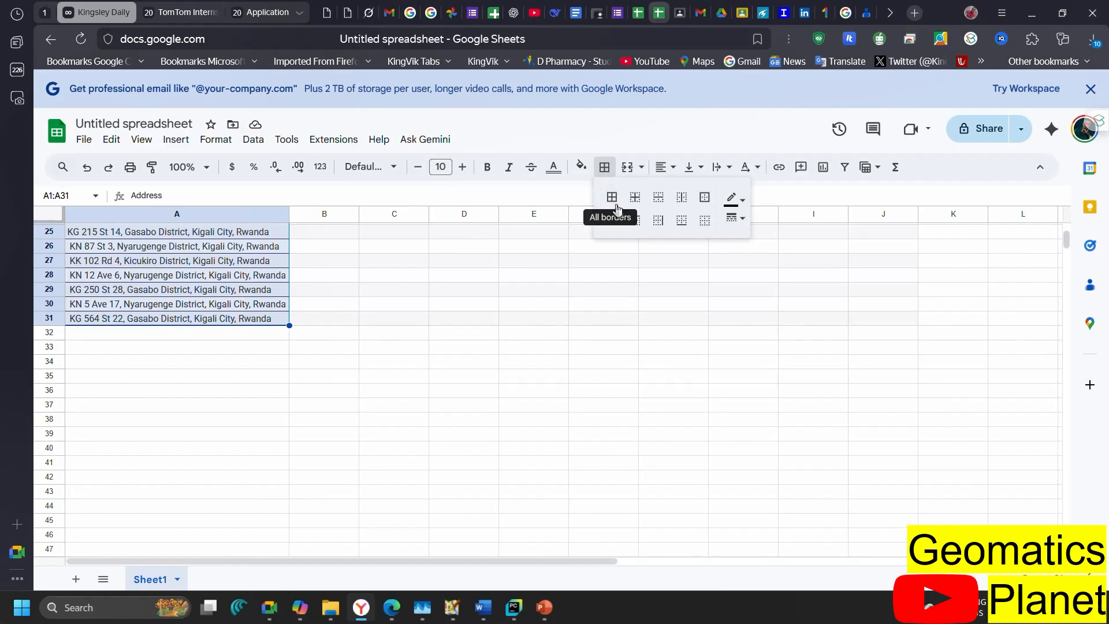
click(621, 204)
scroll(354, 315, up, 5)
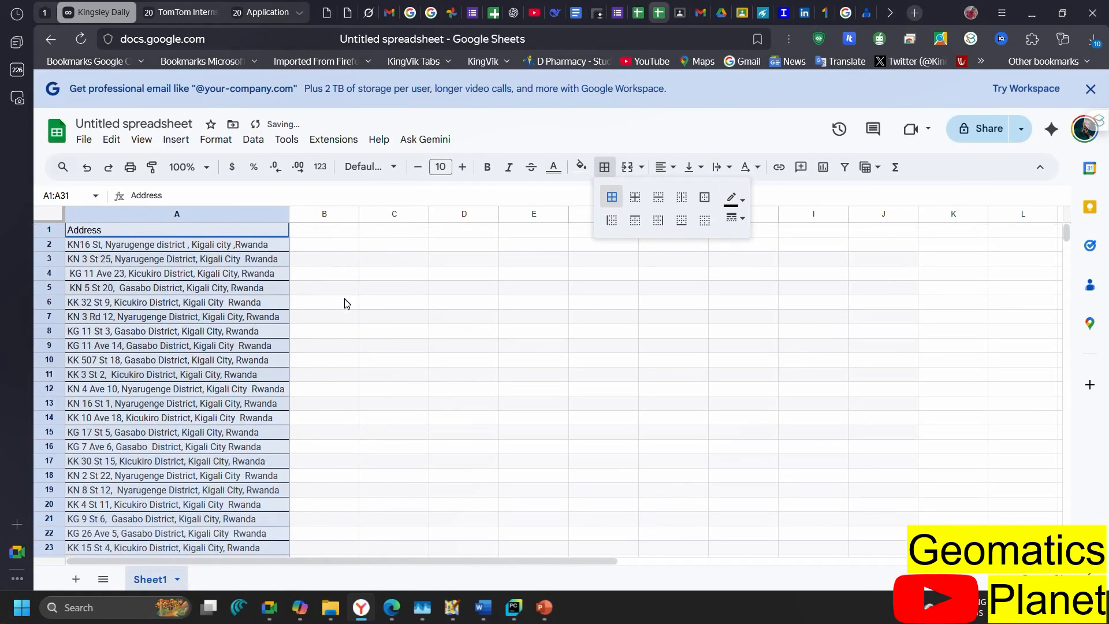
click(347, 304)
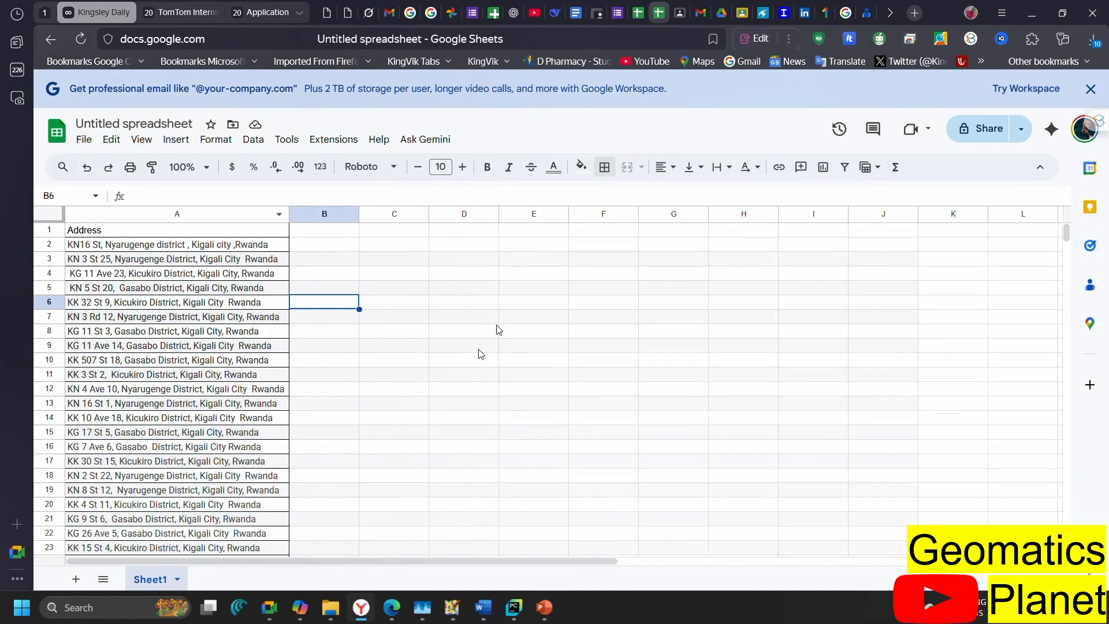
click(364, 361)
scroll(312, 330, down, 7)
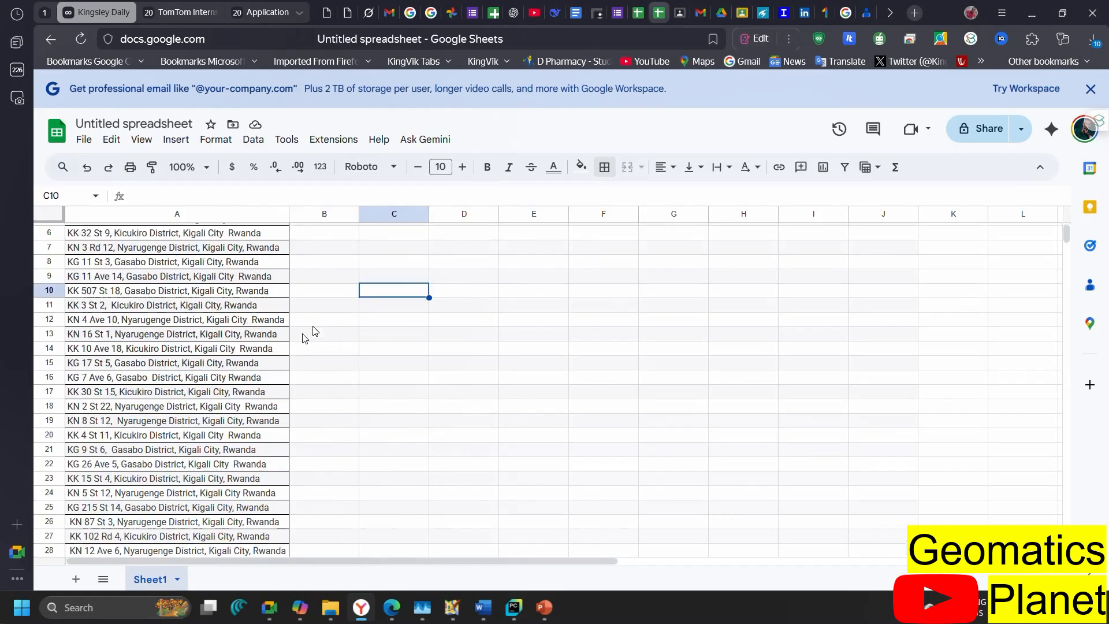
scroll(289, 370, up, 7)
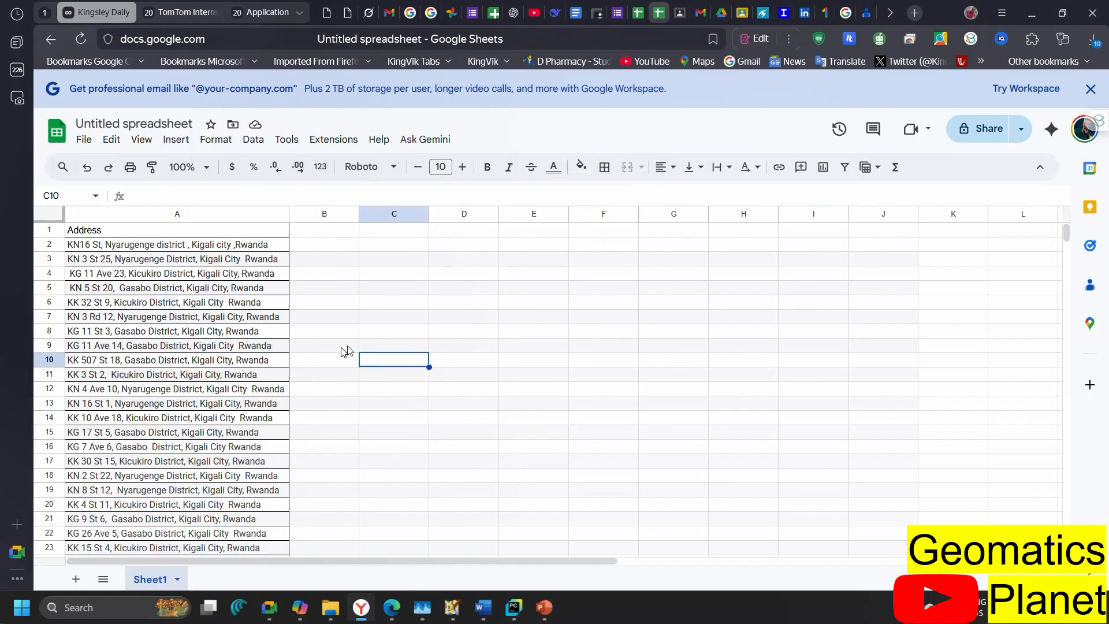
click(342, 142)
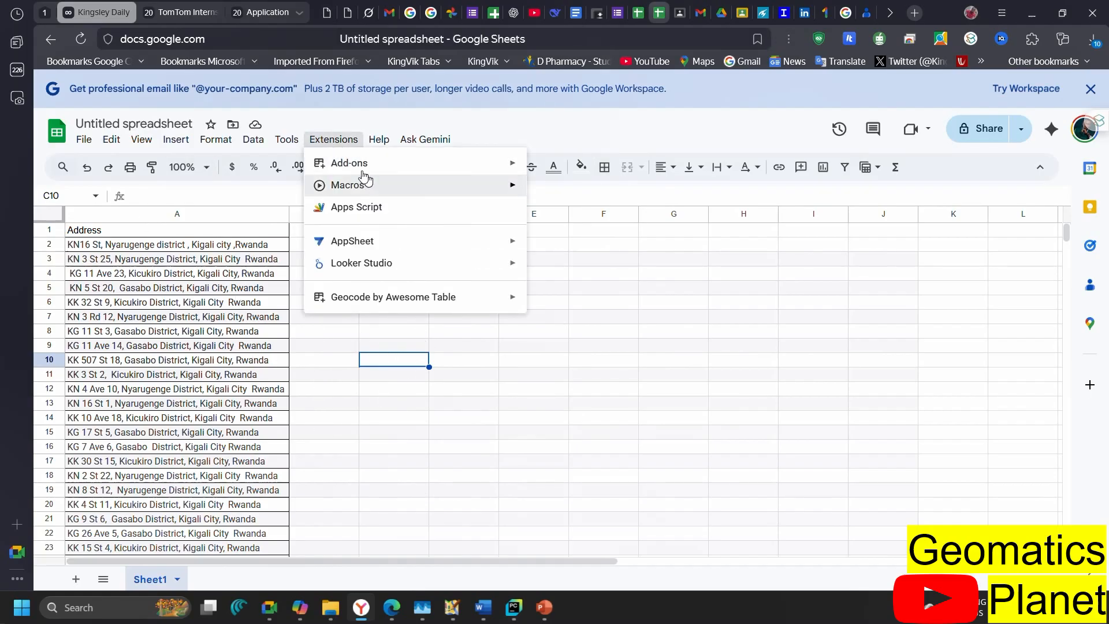
mouse_move(359, 164)
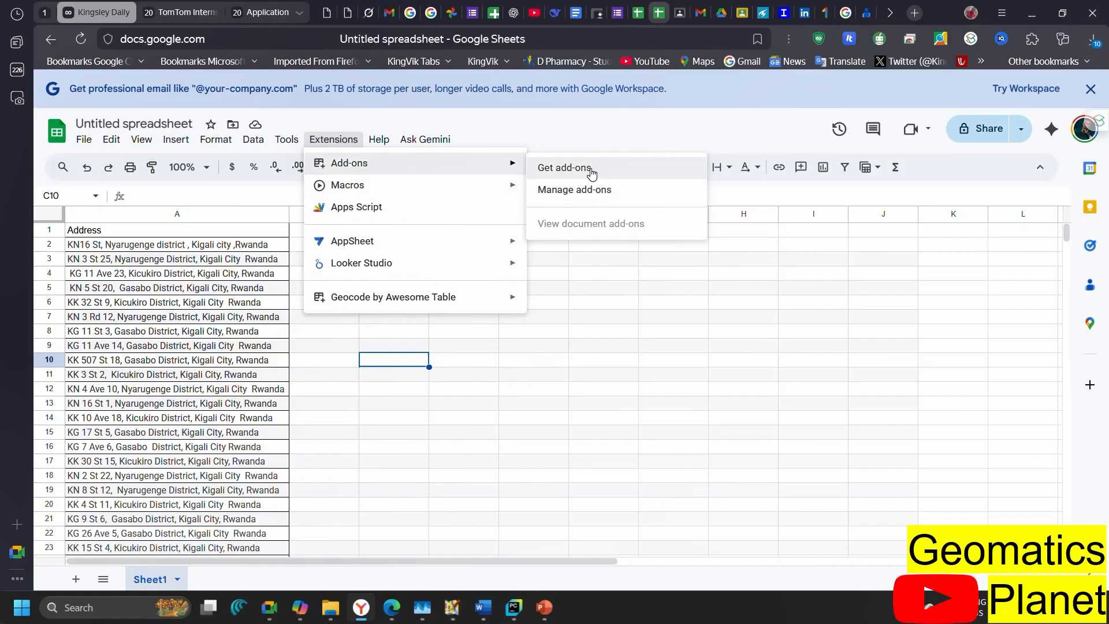
click(585, 169)
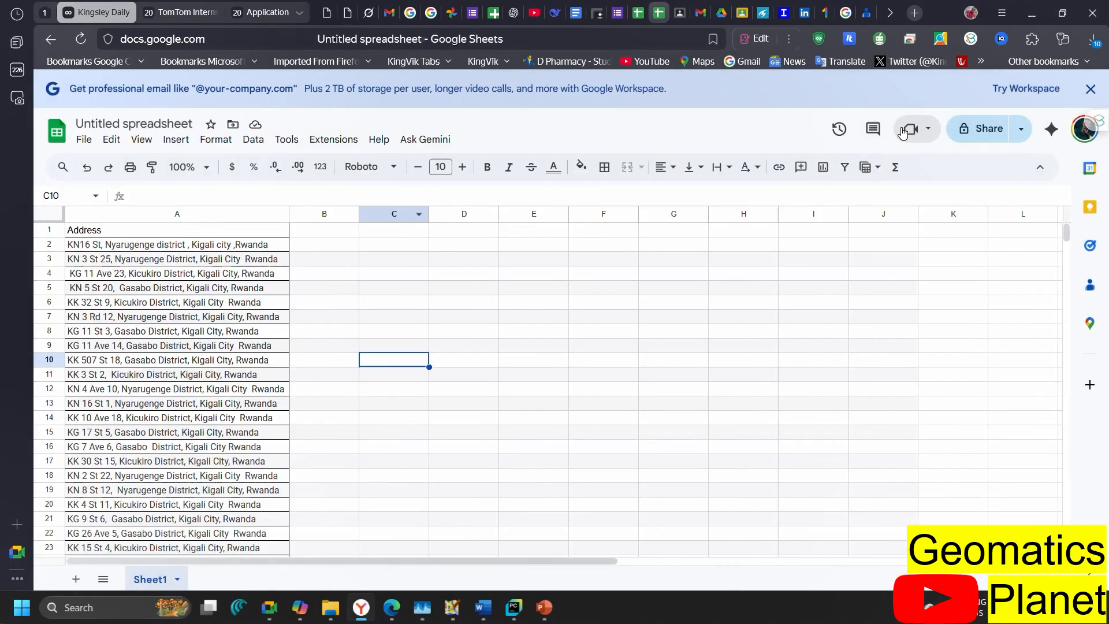
click(893, 125)
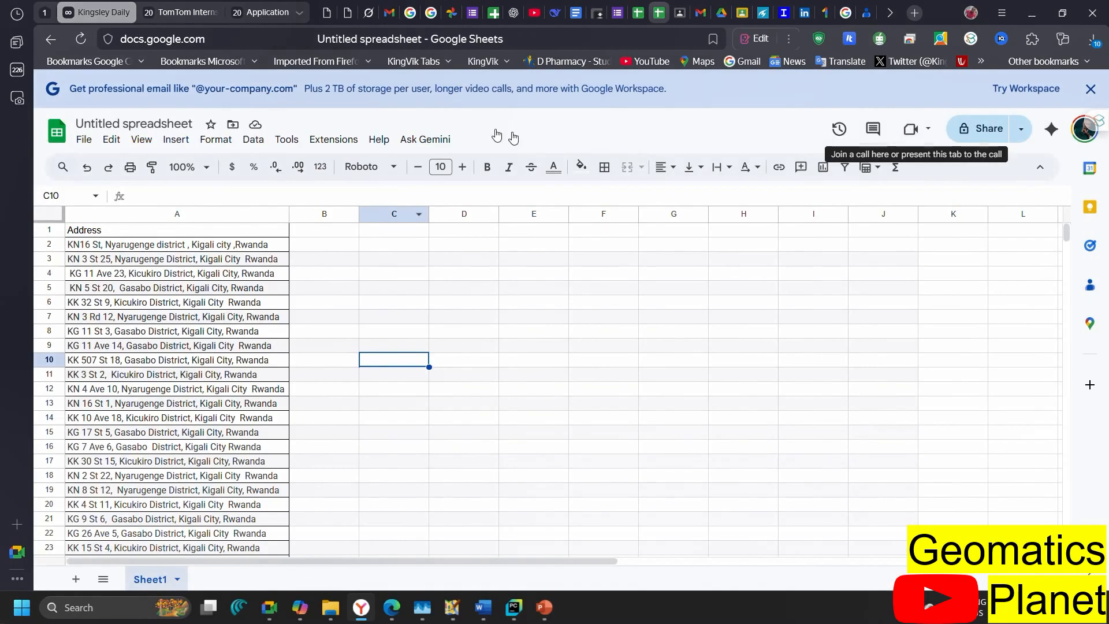
Step: Open the Google Workspace Marketplace for add-ons and search it for Awesome Table
click(338, 145)
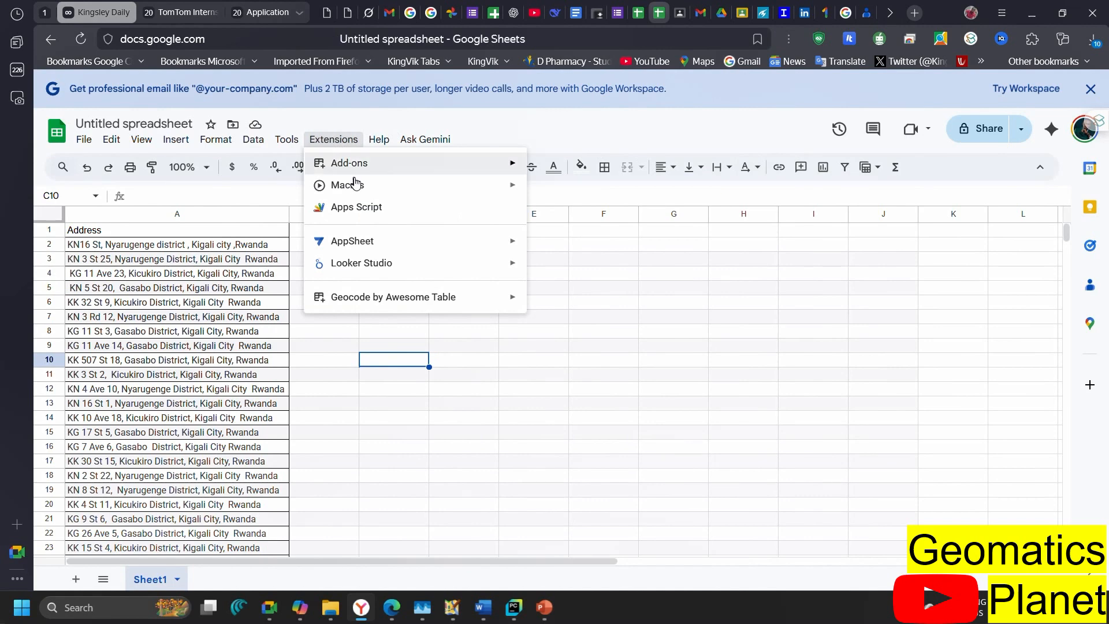
mouse_move(358, 173)
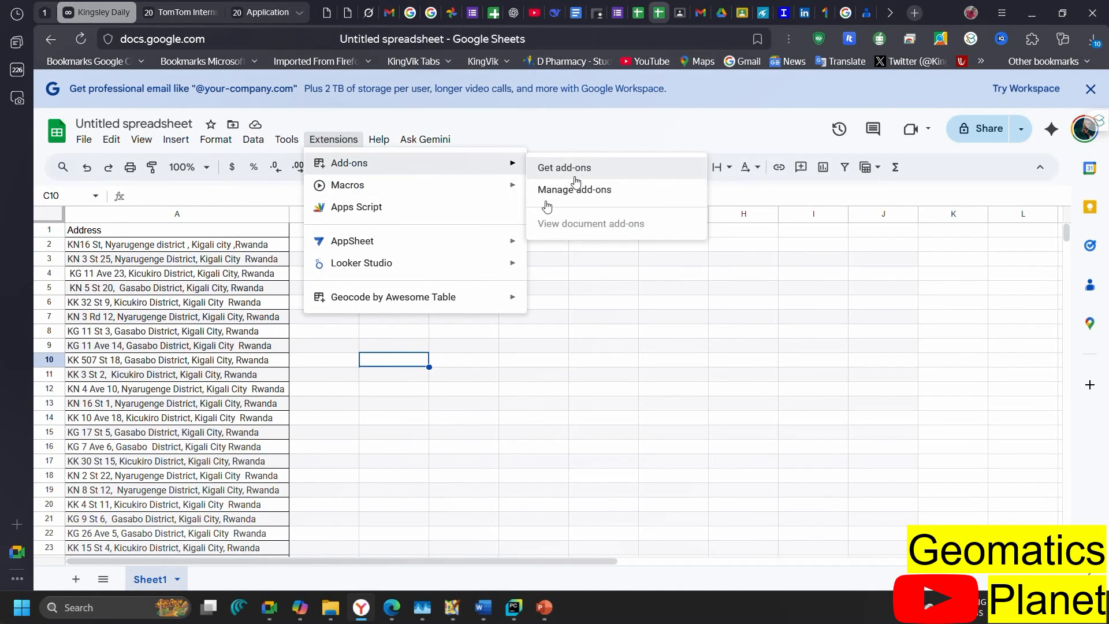
mouse_move(411, 304)
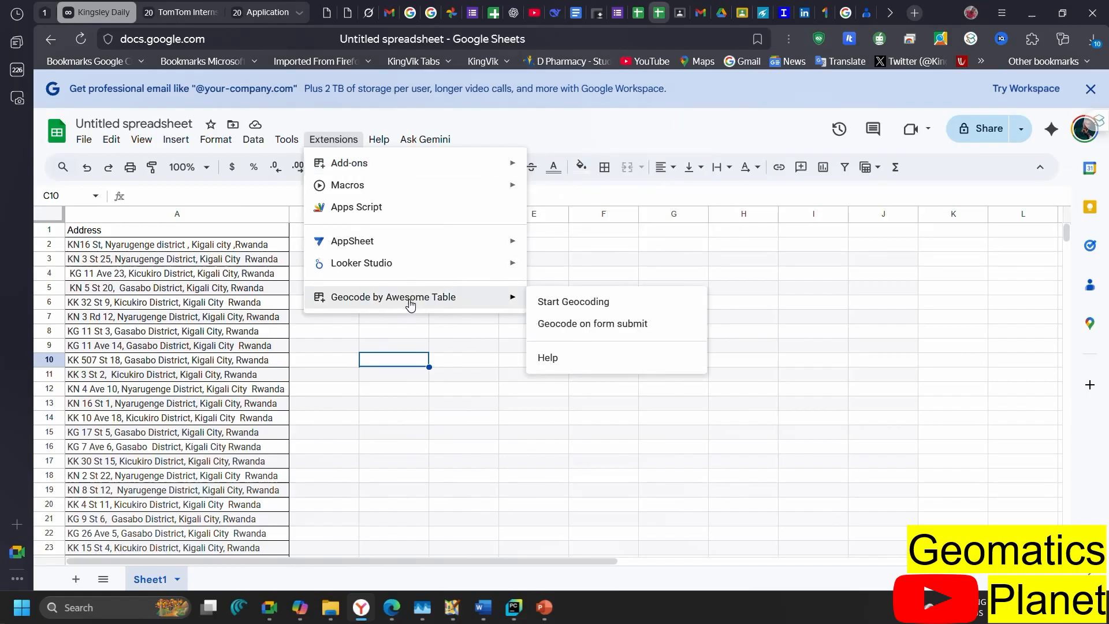
mouse_move(462, 164)
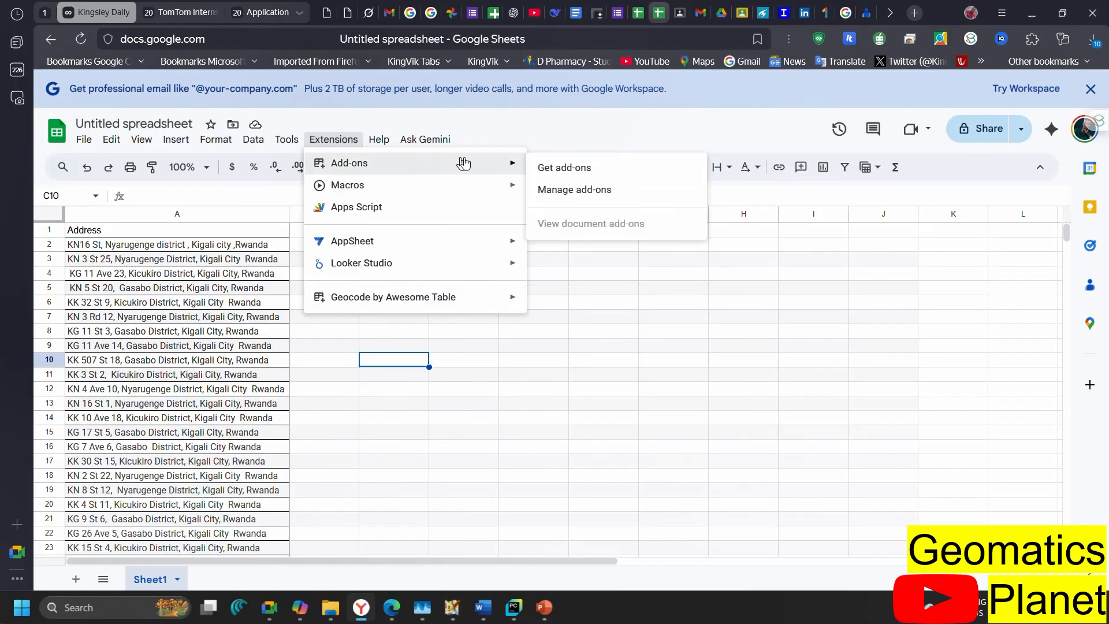
click(552, 169)
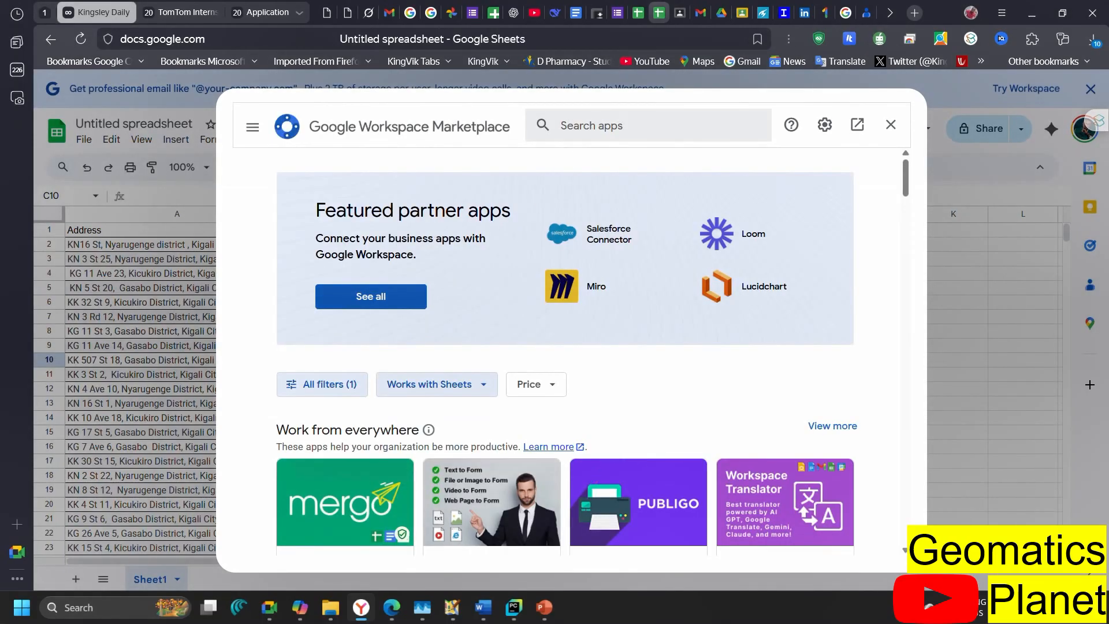
click(600, 126)
text(Aw)
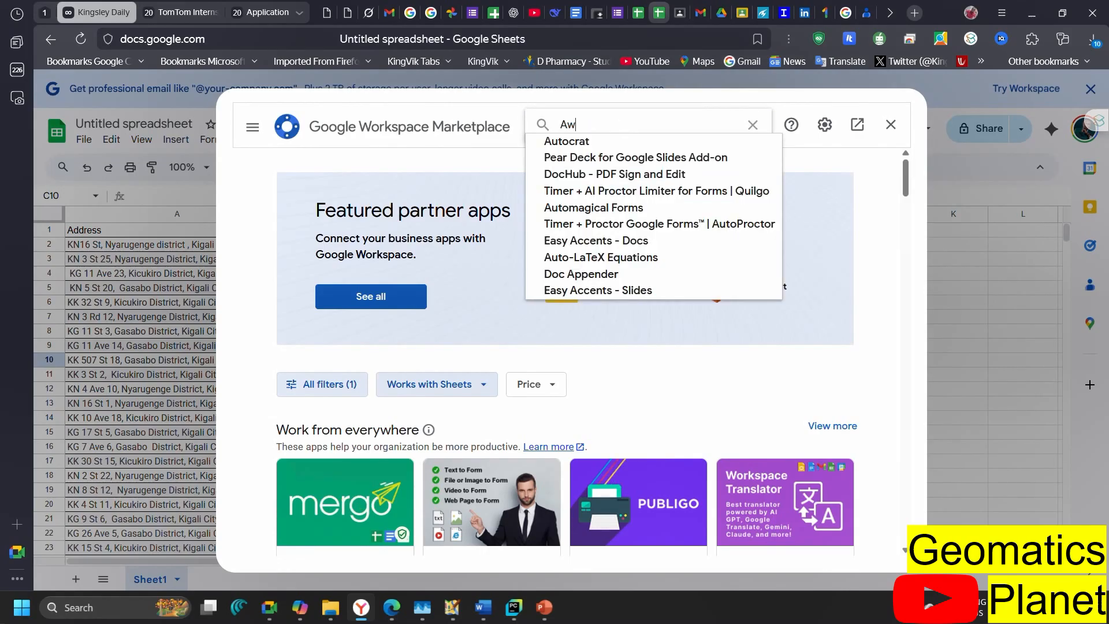
text(om)
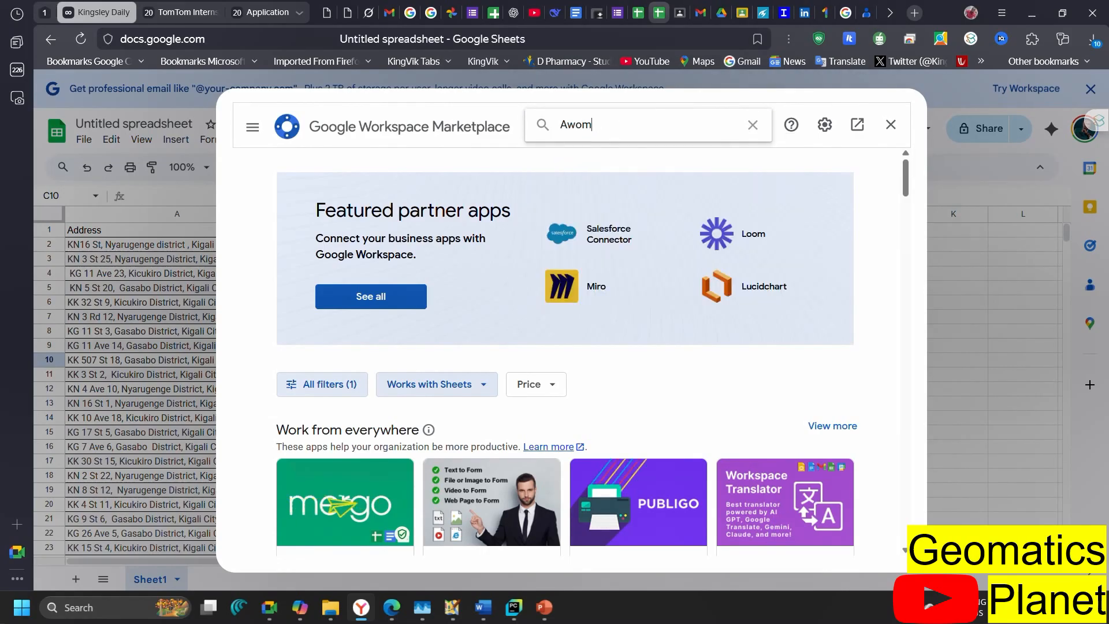
key(BackSpace)
key(BackSpace)
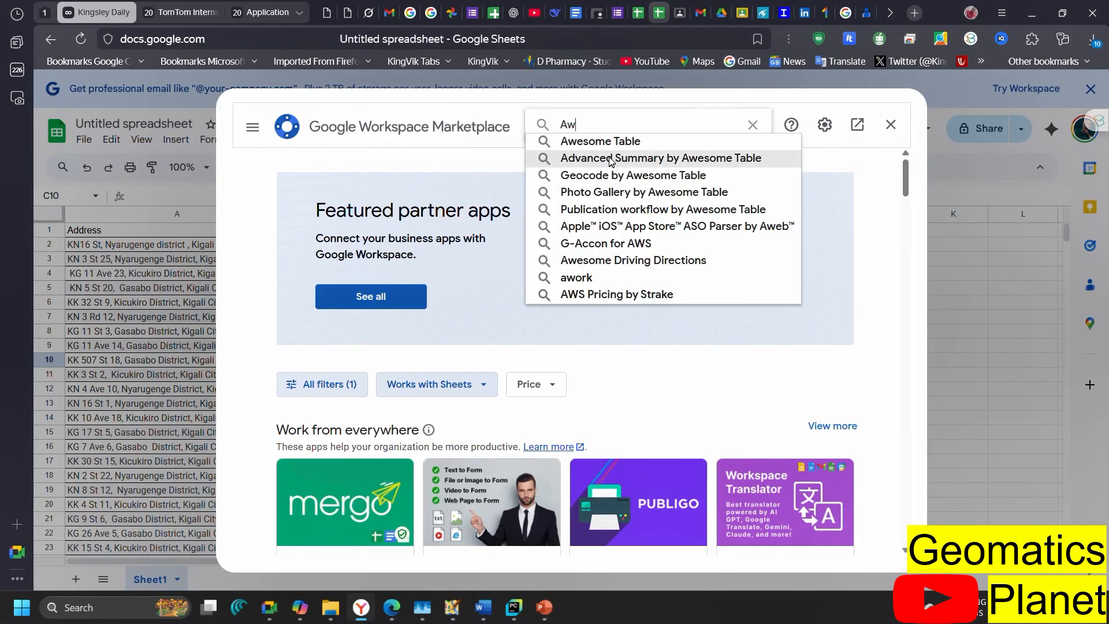
click(611, 148)
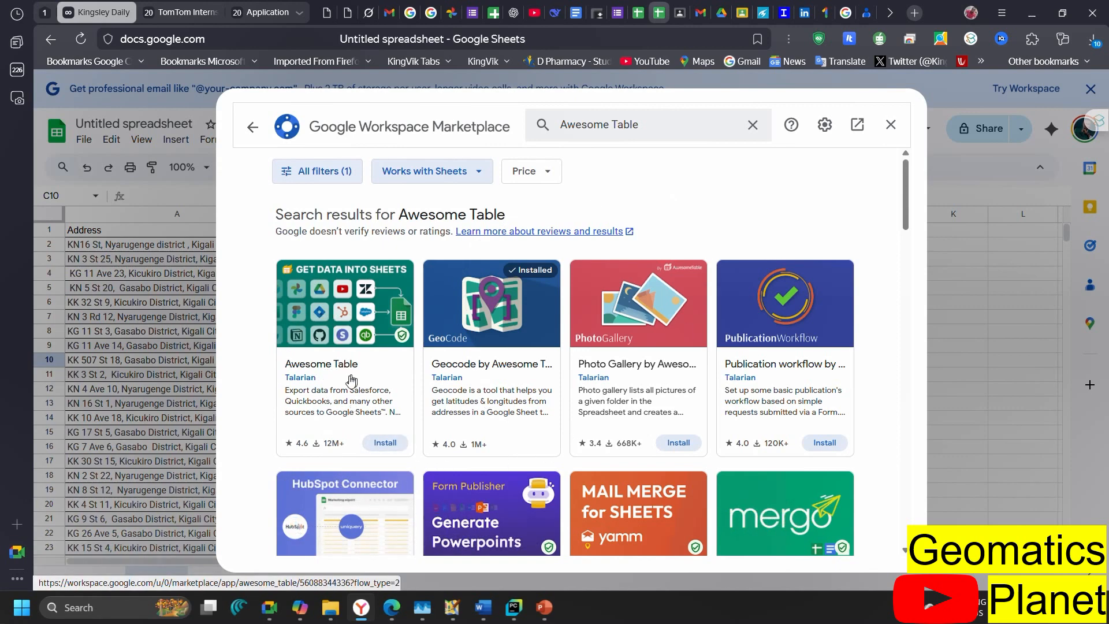
Step: Try installing the Awesome Table add-on with the listed Google account, and close the sign-in window and the marketplace
click(392, 446)
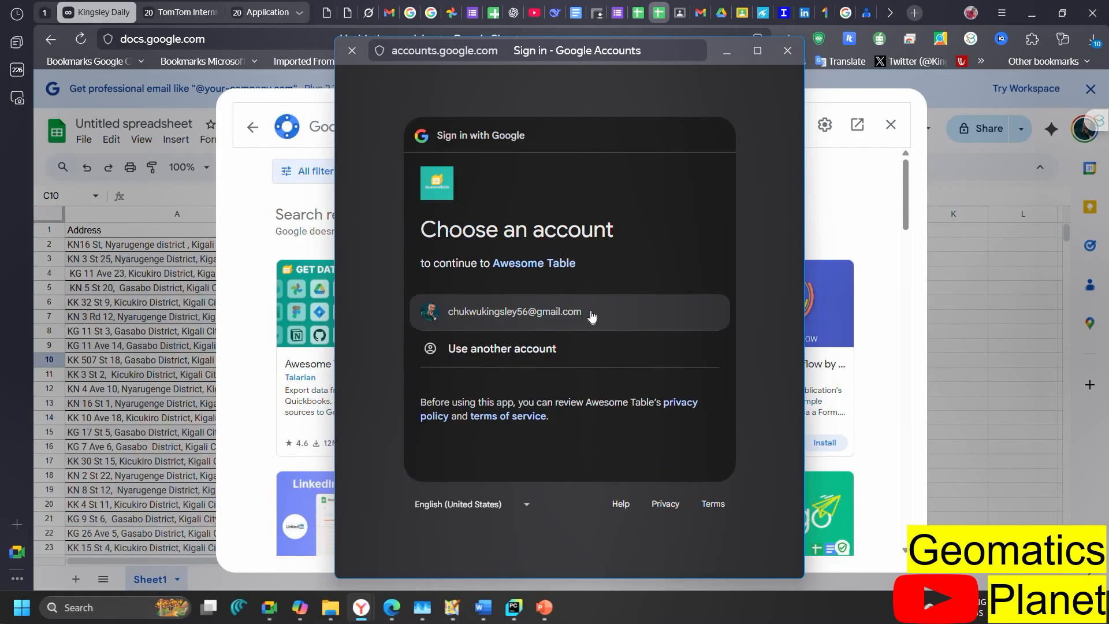
click(574, 311)
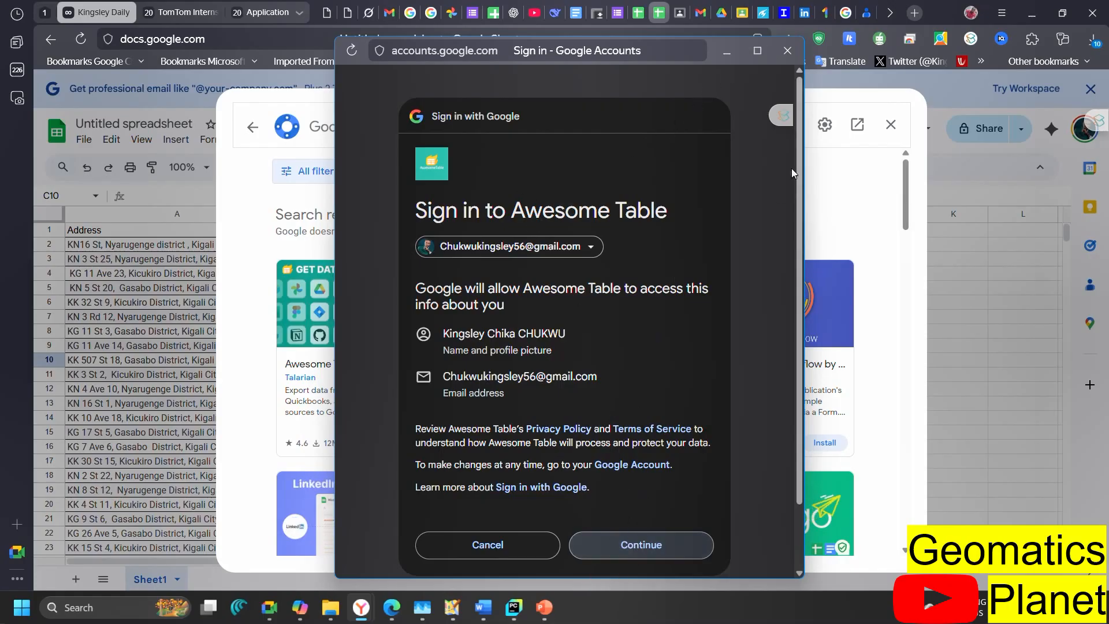
click(787, 51)
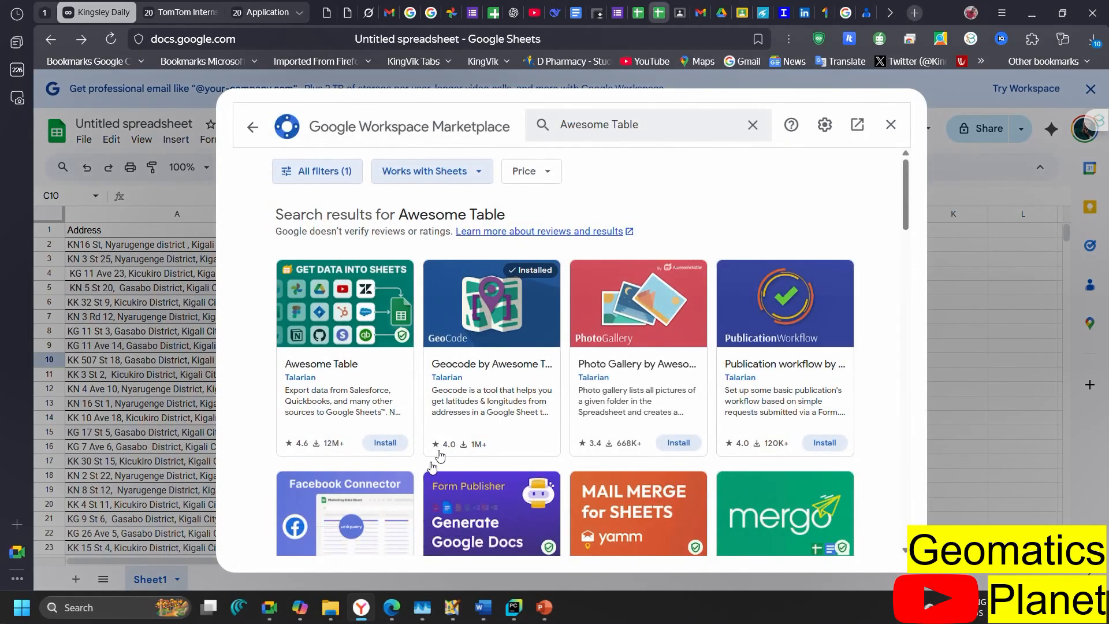
click(891, 124)
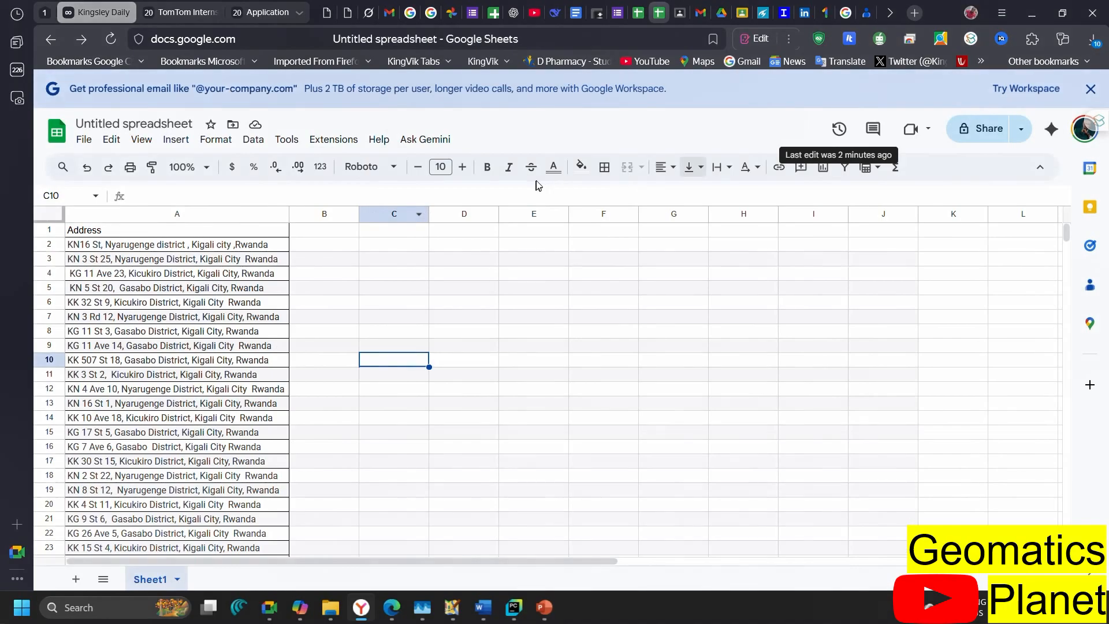
Step: Examine the commands offered by the Geocode by Awesome Table add-on and review the address list in column A
click(334, 139)
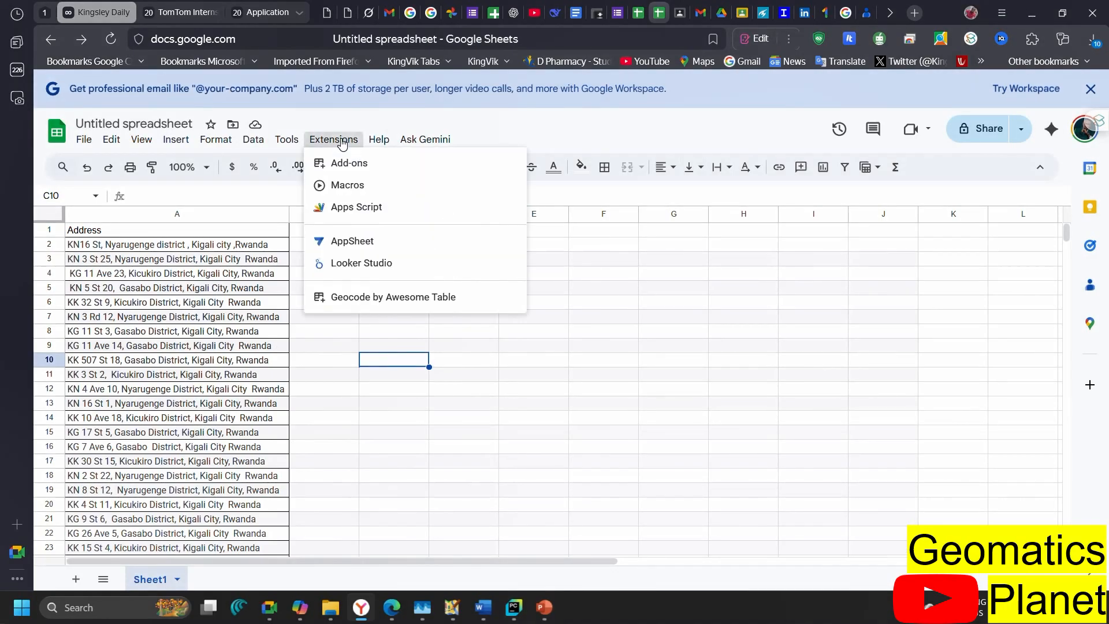
mouse_move(358, 310)
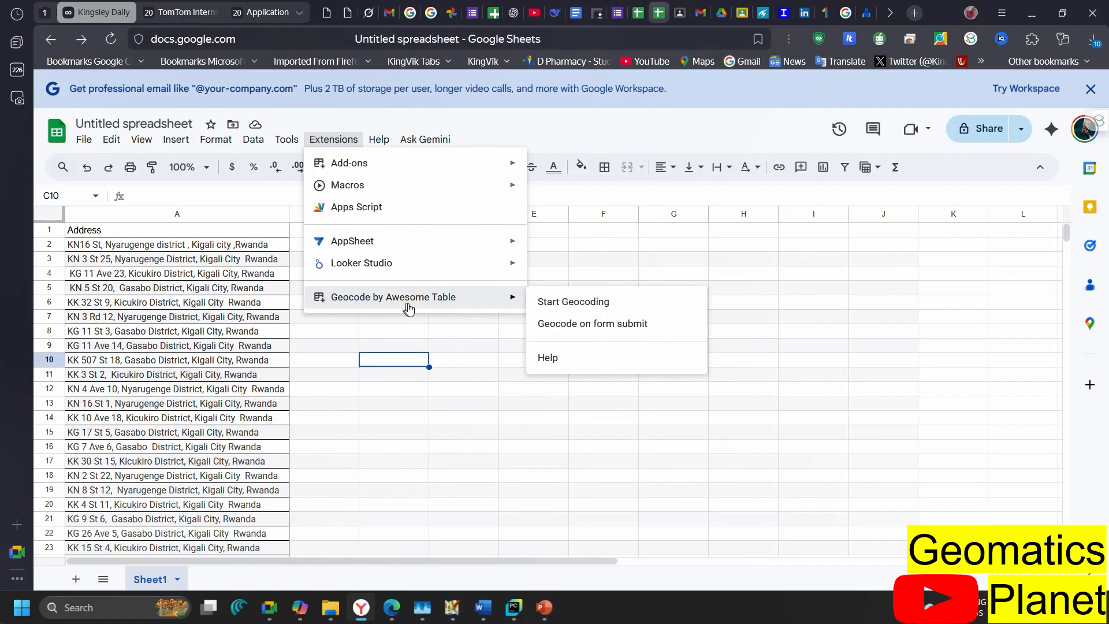
click(409, 490)
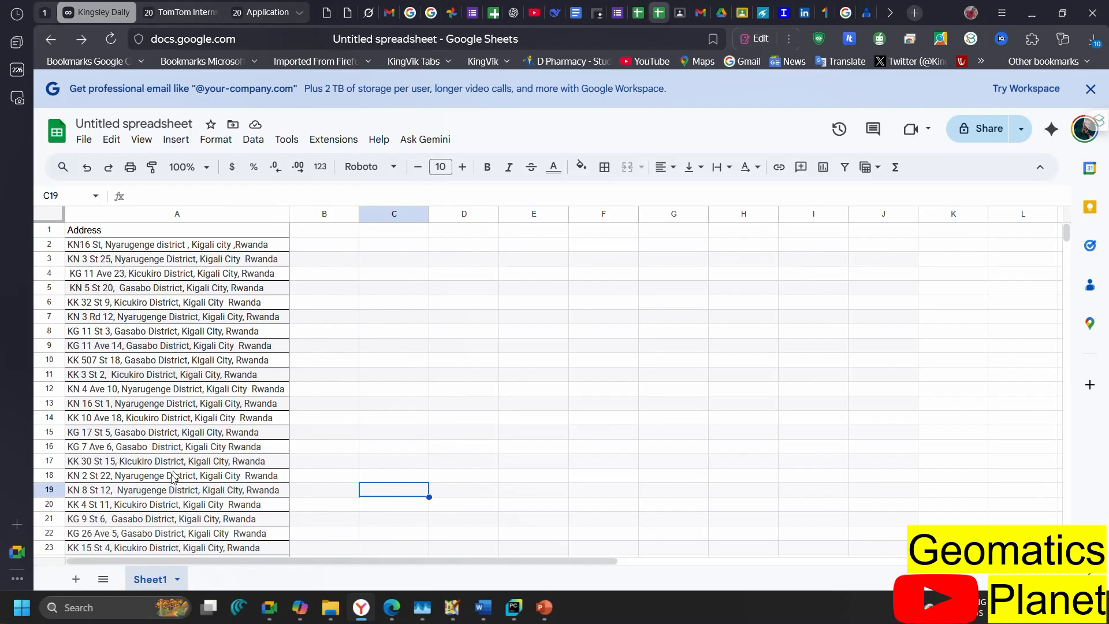
scroll(167, 485, down, 5)
scroll(158, 495, up, 5)
click(334, 141)
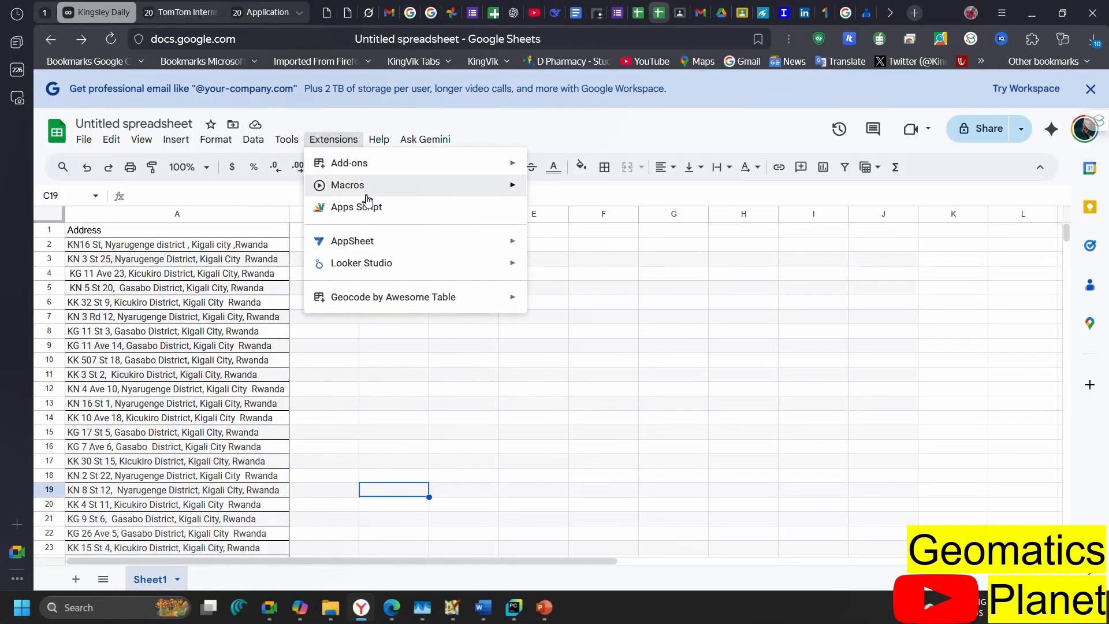
mouse_move(441, 307)
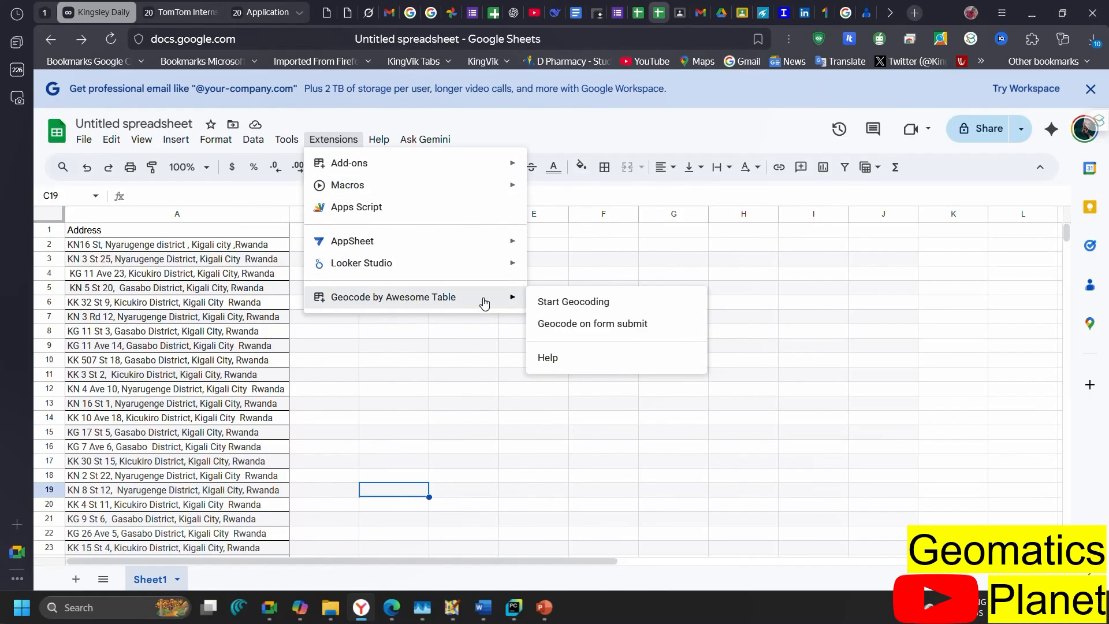
click(365, 363)
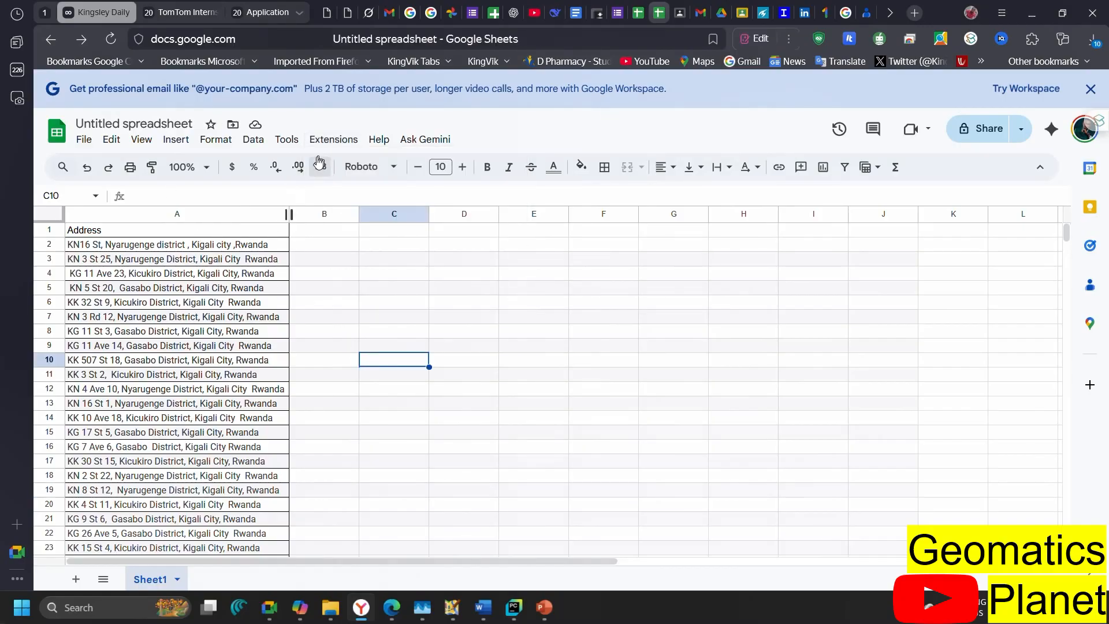
Step: Start geocoding with the Geocode by Awesome Table add-on
click(332, 140)
mouse_move(347, 163)
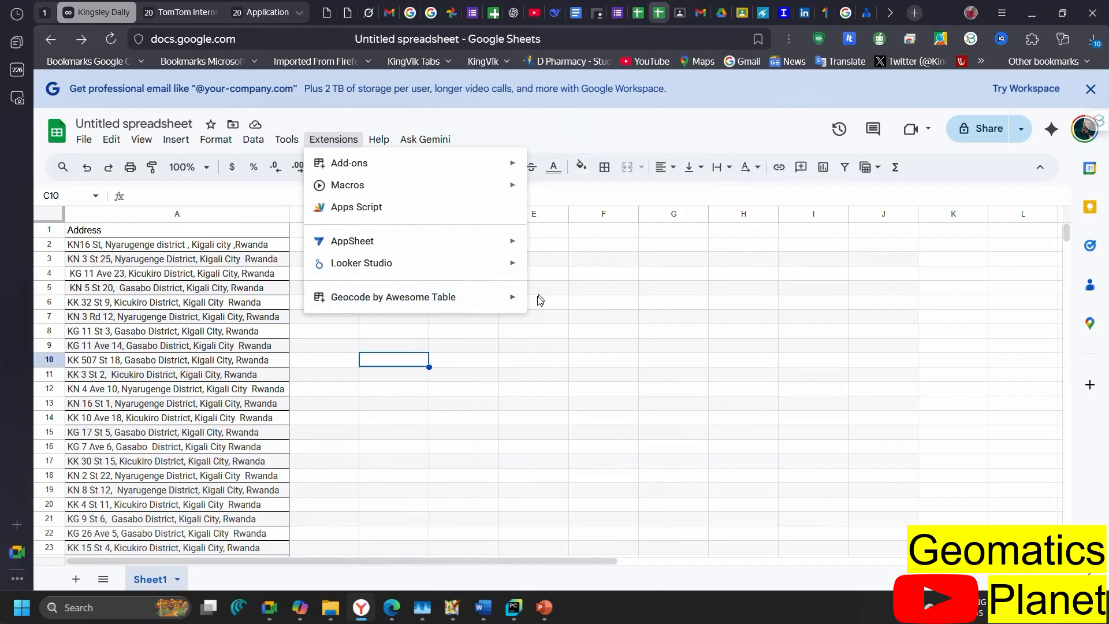
mouse_move(515, 306)
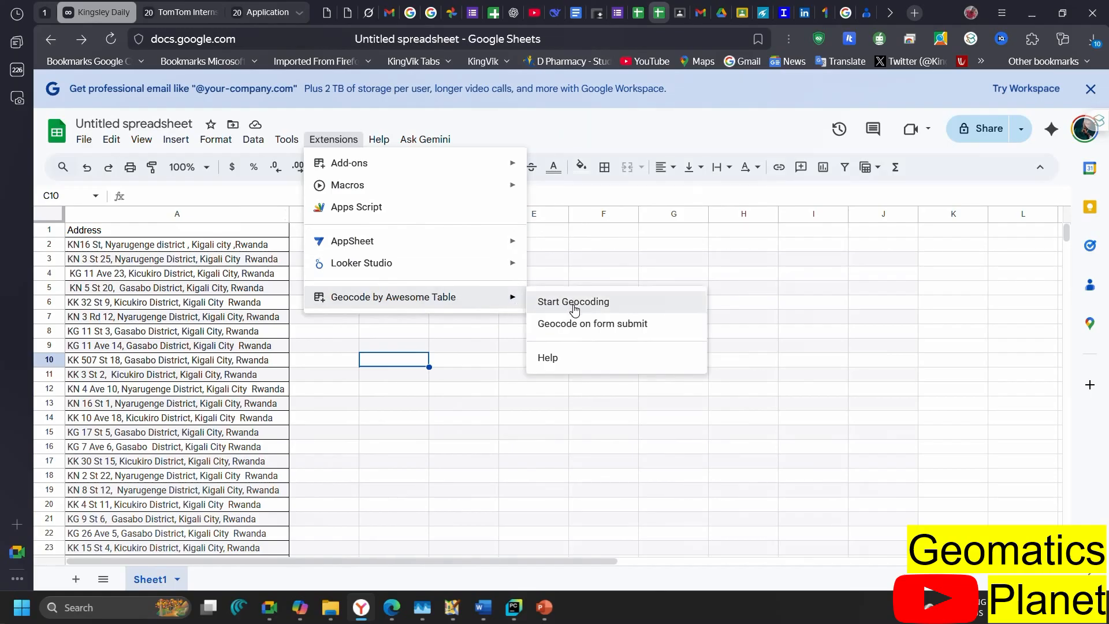
click(574, 306)
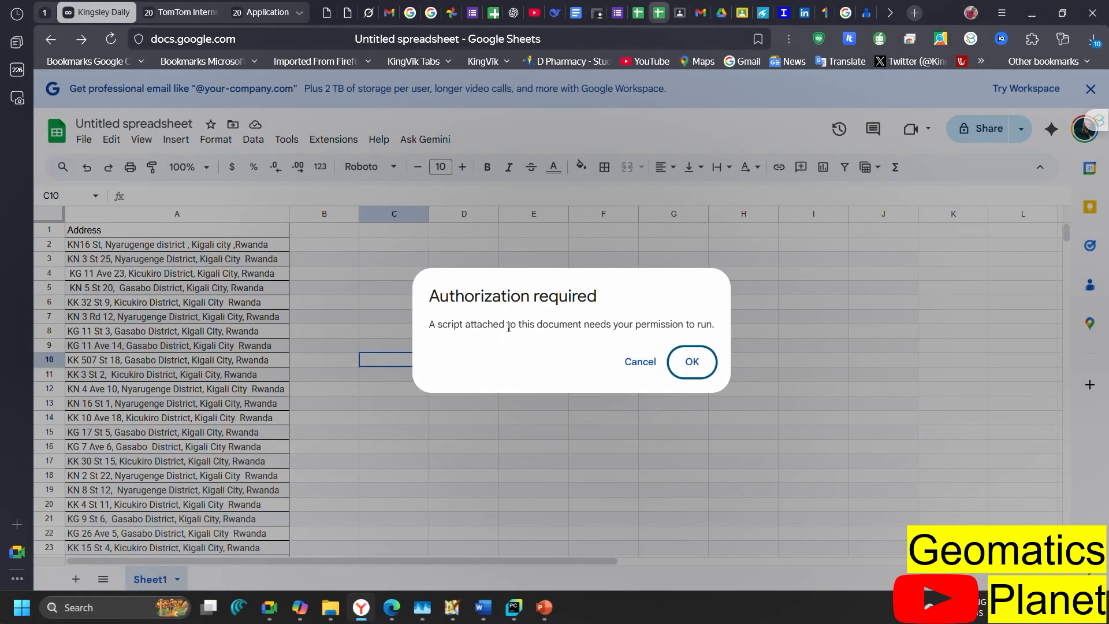
Step: Authorize the Geocode script by signing in with the listed Google account and allowing all requested permissions
click(691, 364)
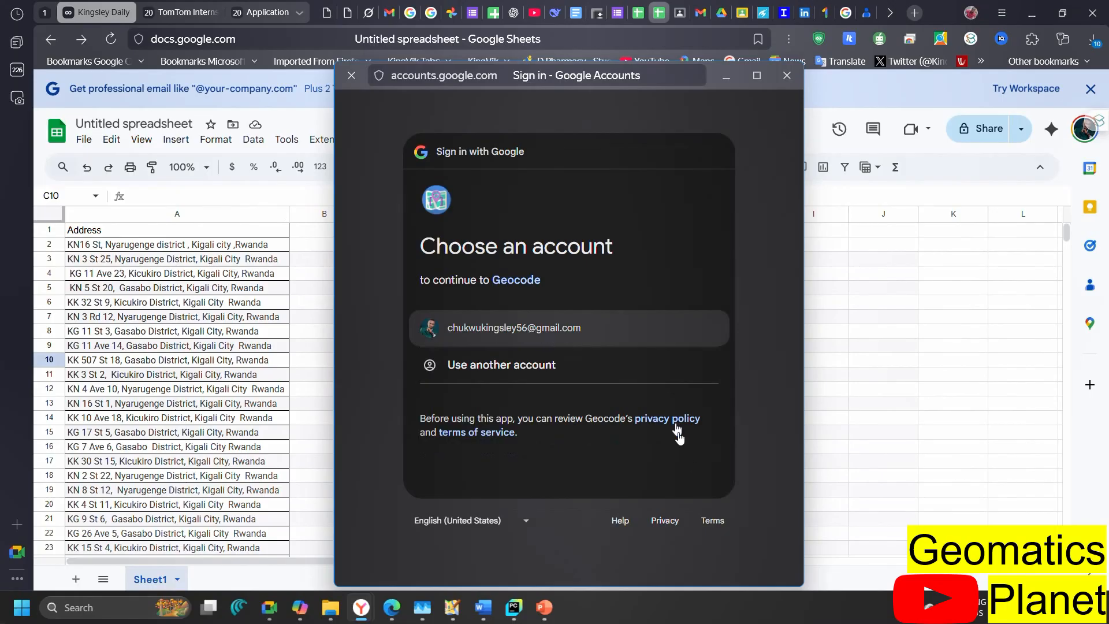
click(560, 318)
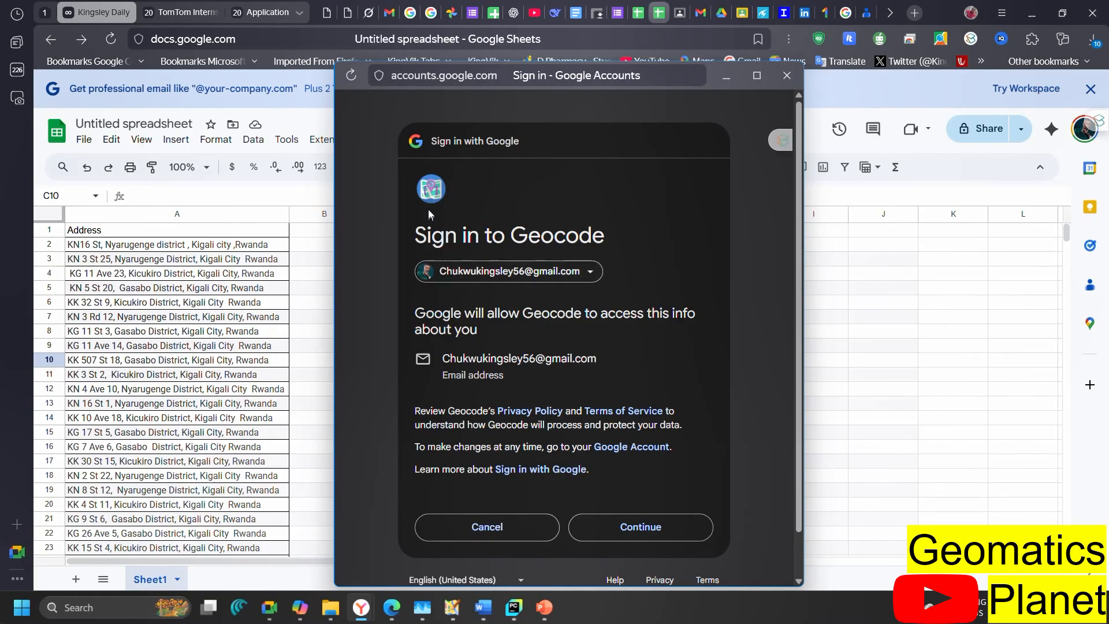
click(691, 527)
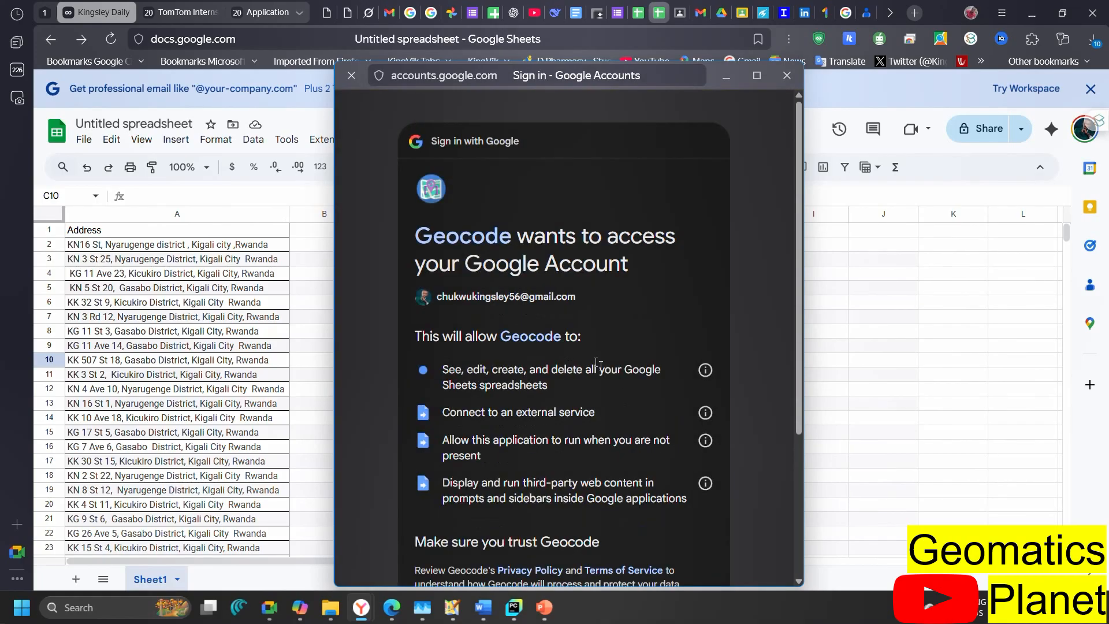
scroll(616, 380, down, 3)
scroll(696, 479, down, 3)
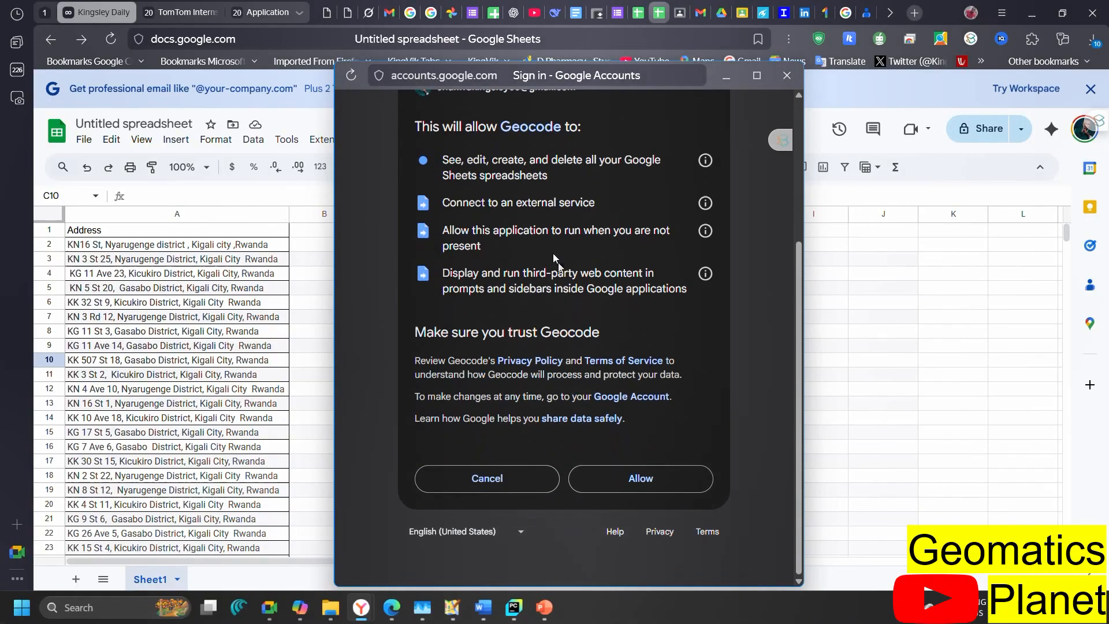
click(670, 480)
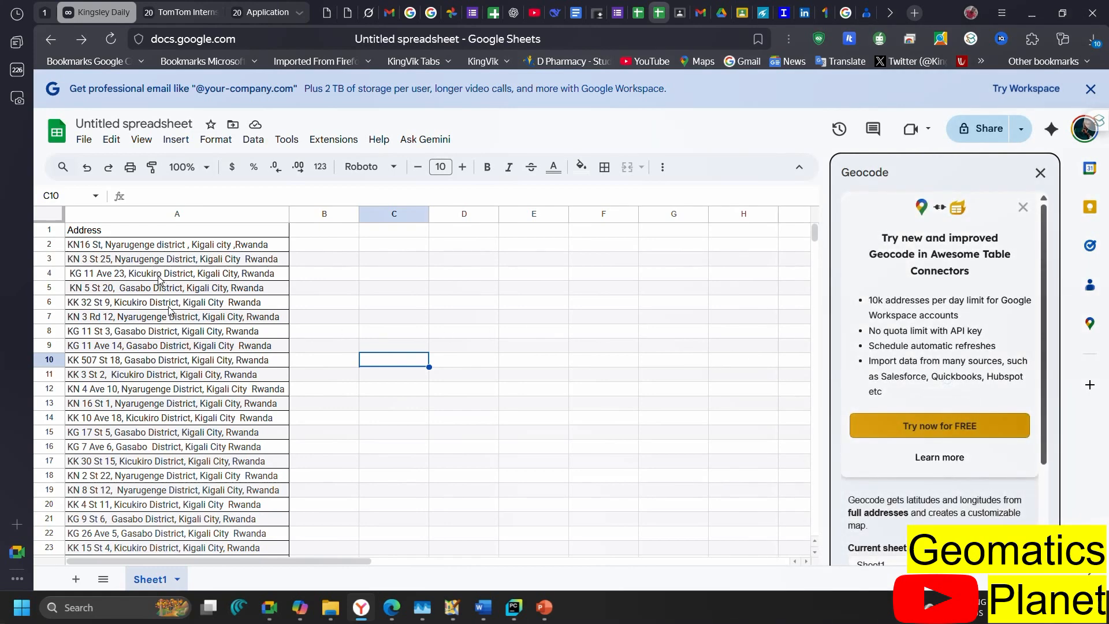
Step: Geocode the Address column of Sheet1 and review the generated Latitude and Longitude columns down to the last address
scroll(946, 297, down, 2)
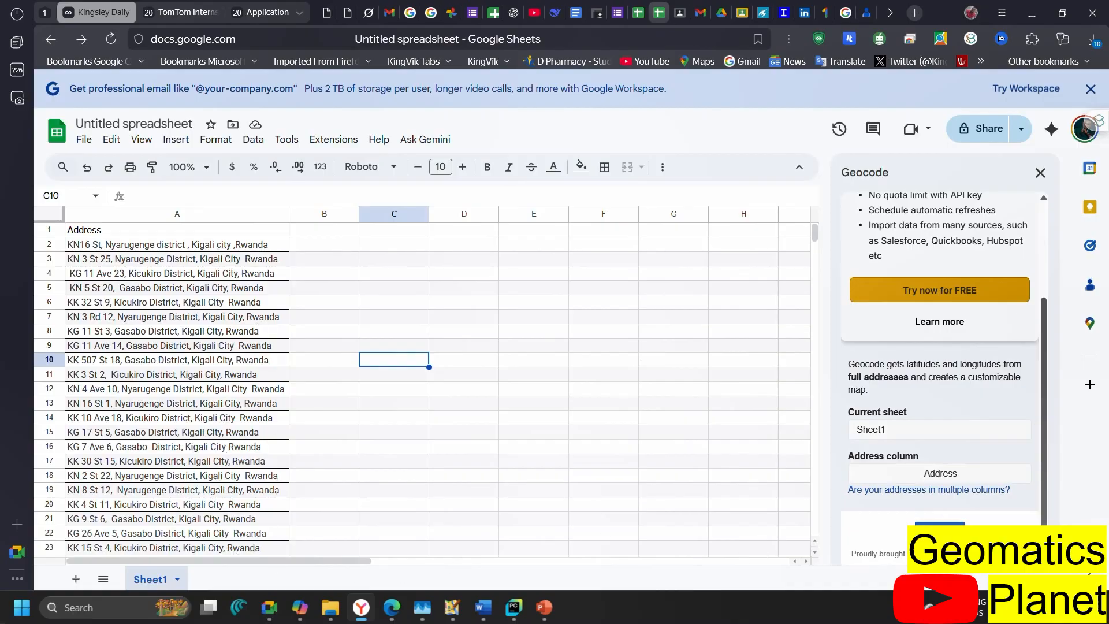
click(940, 530)
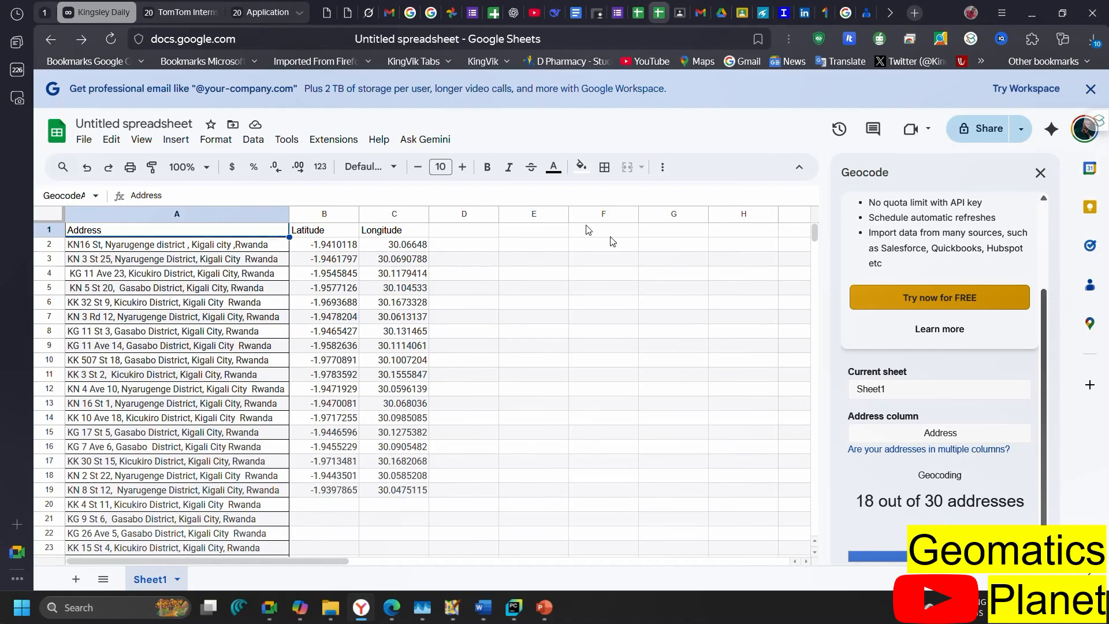
scroll(355, 347, down, 4)
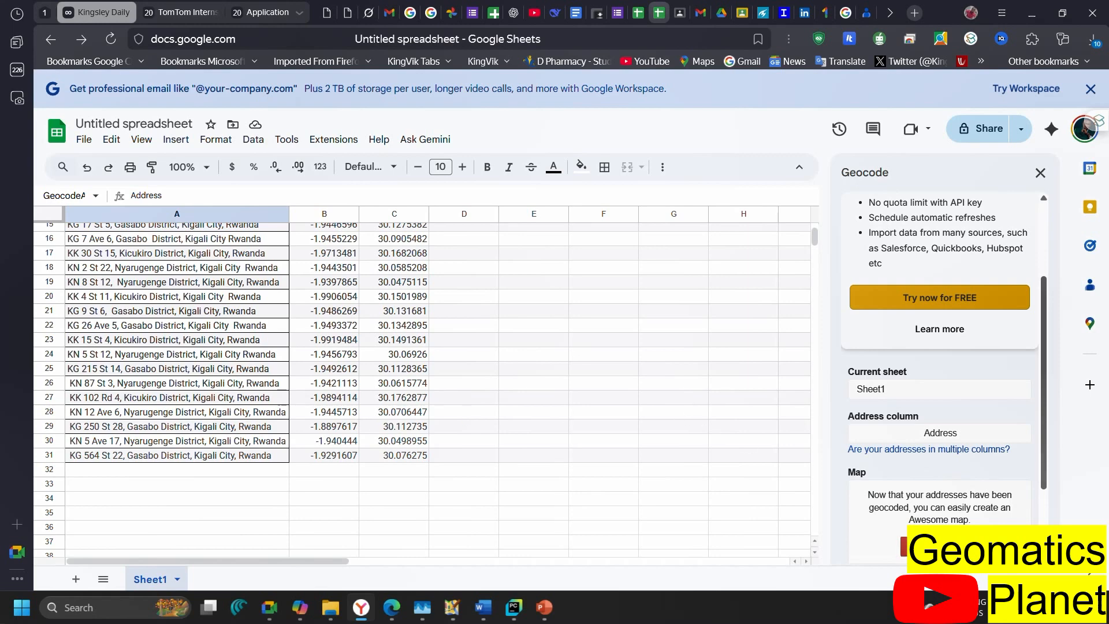
scroll(462, 375, up, 5)
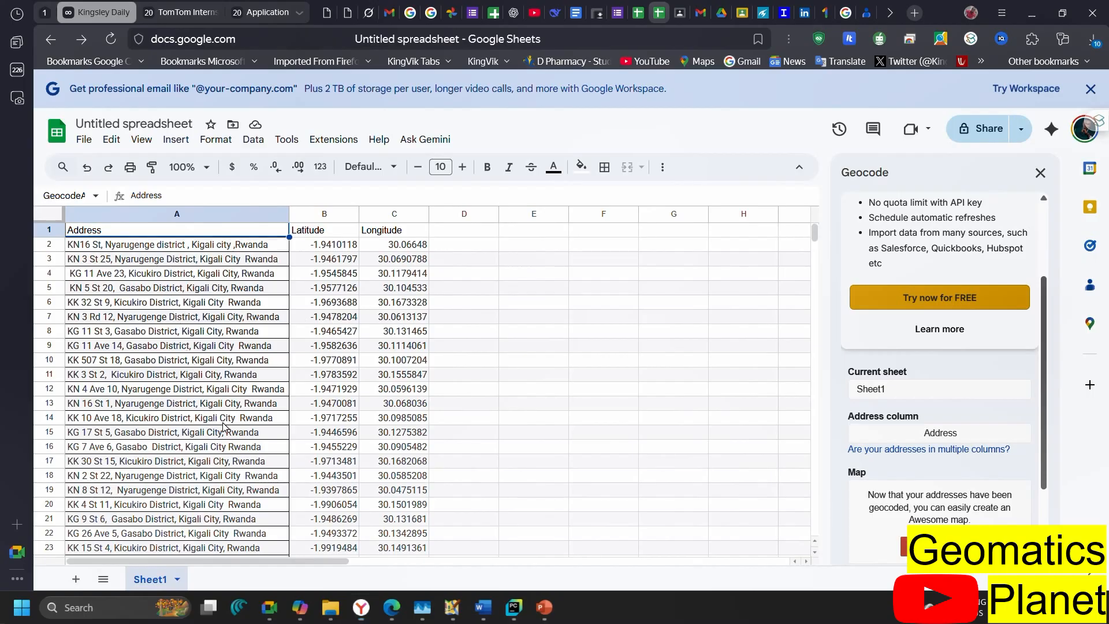
Step: Search the computer's installed apps for ArcGIS and launch ArcMap 10.8
key(super)
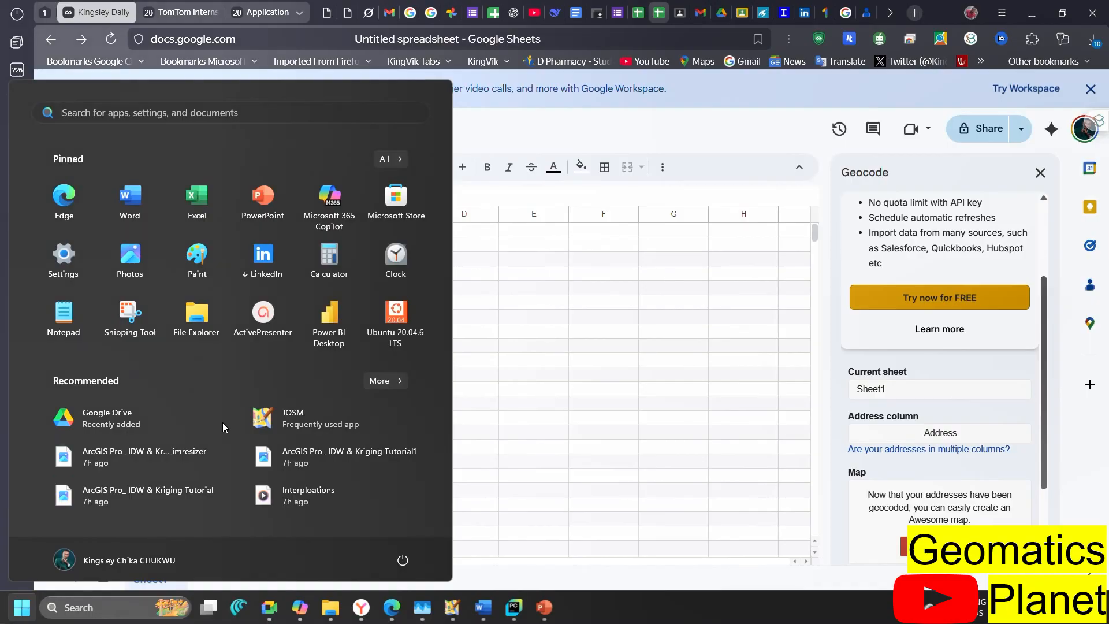
text(arcGIS Pro)
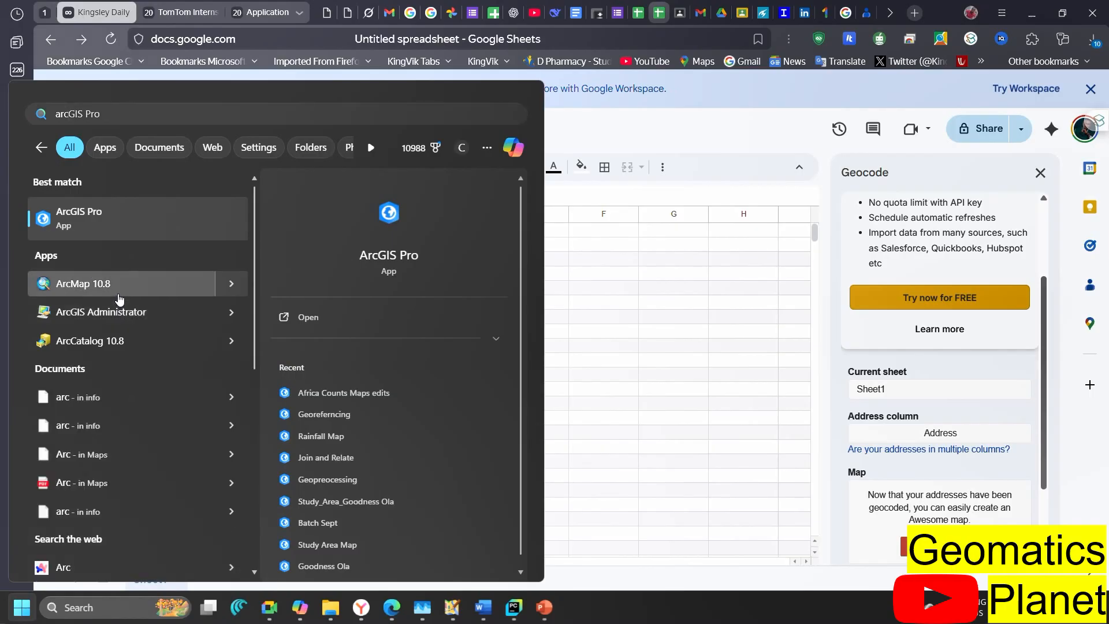
click(914, 401)
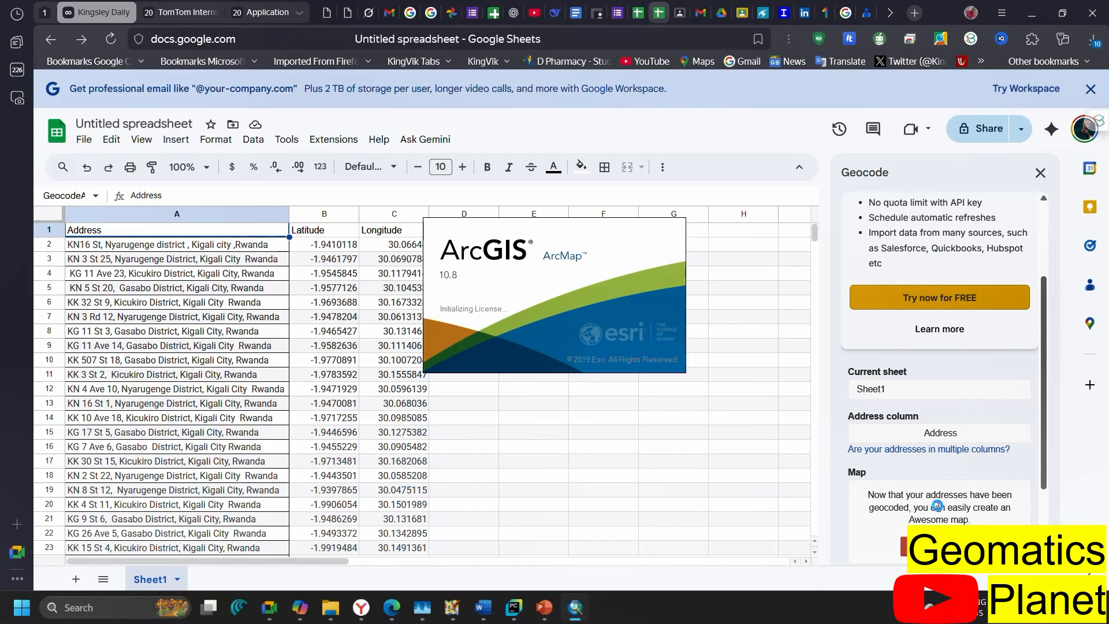
Step: Examine the geocoding summary and the daily address limit for Google Workspace accounts in the Geocode add-on
scroll(931, 506, down, 2)
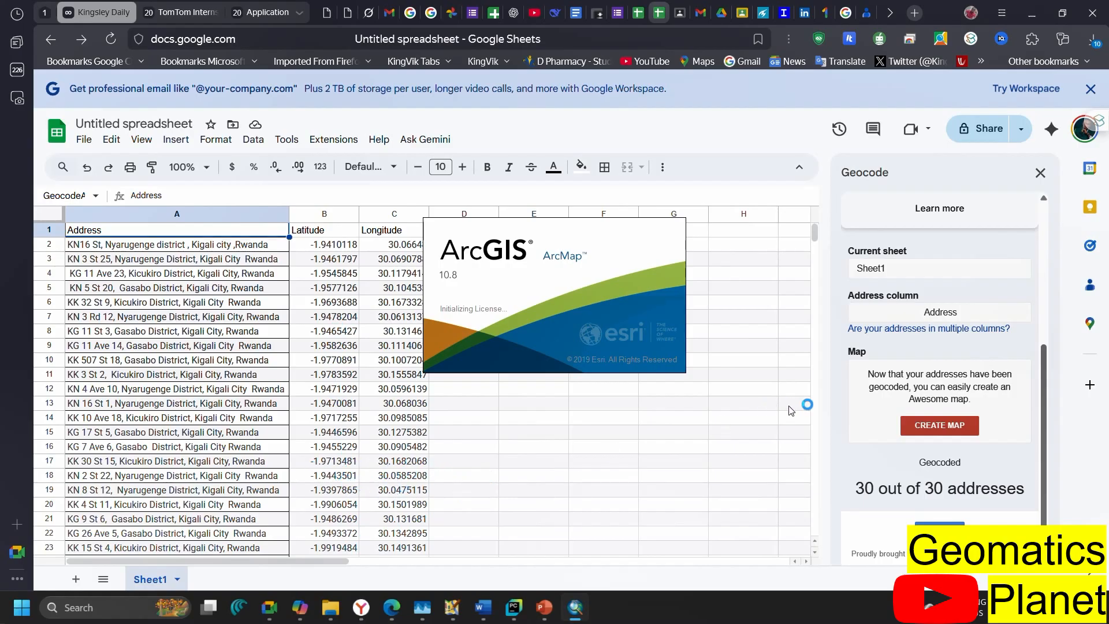
scroll(933, 387, up, 4)
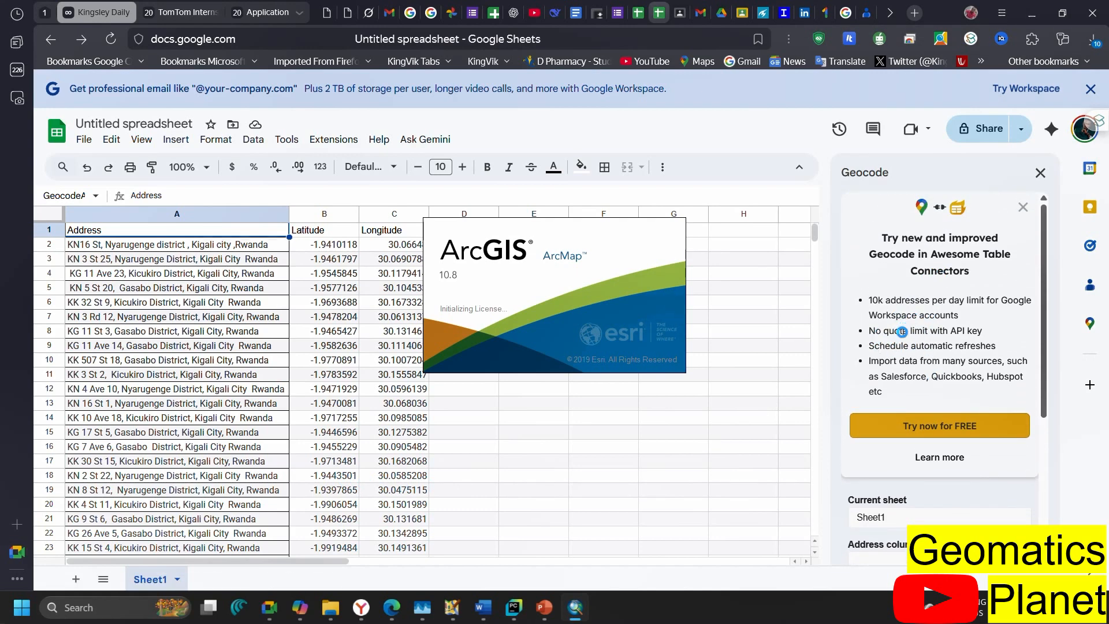
drag(868, 300, 884, 299)
click(991, 286)
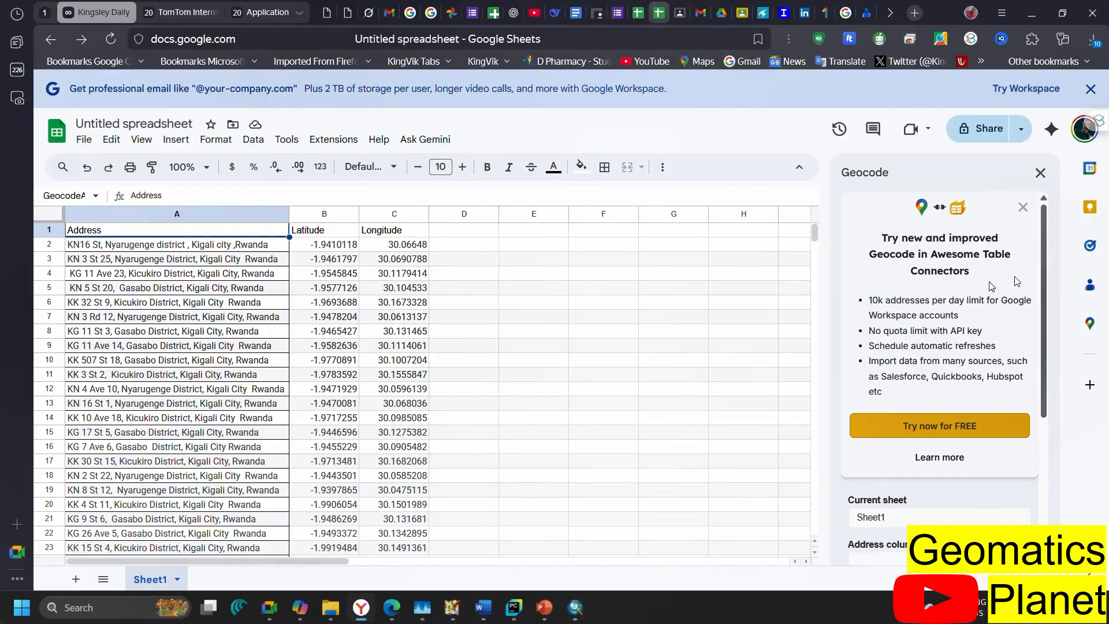
drag(1046, 275, 1000, 326)
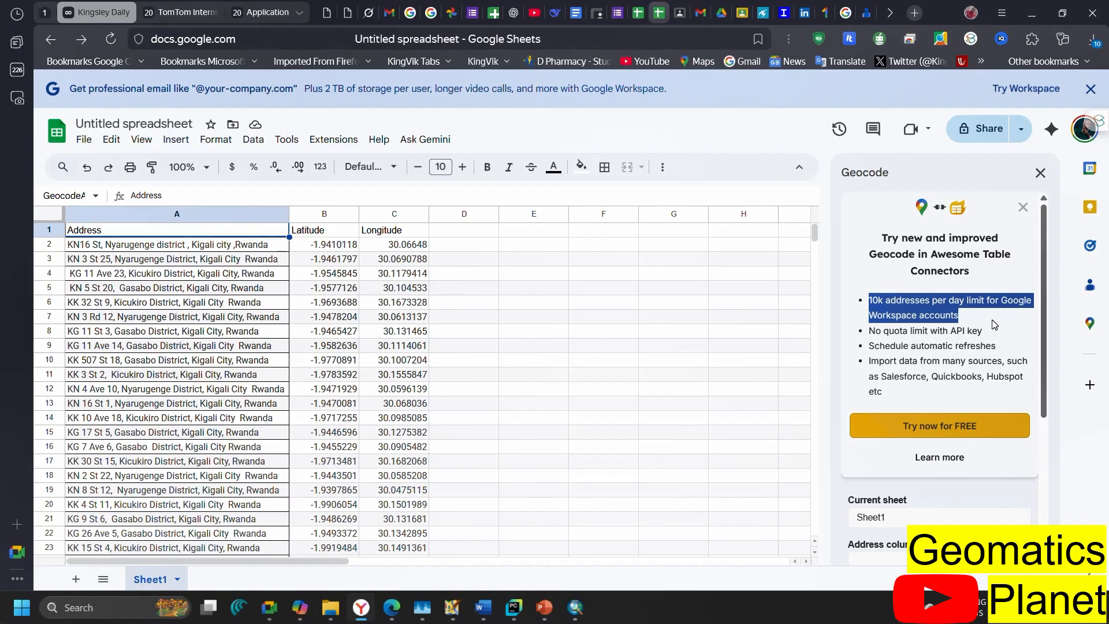
drag(995, 324, 985, 315)
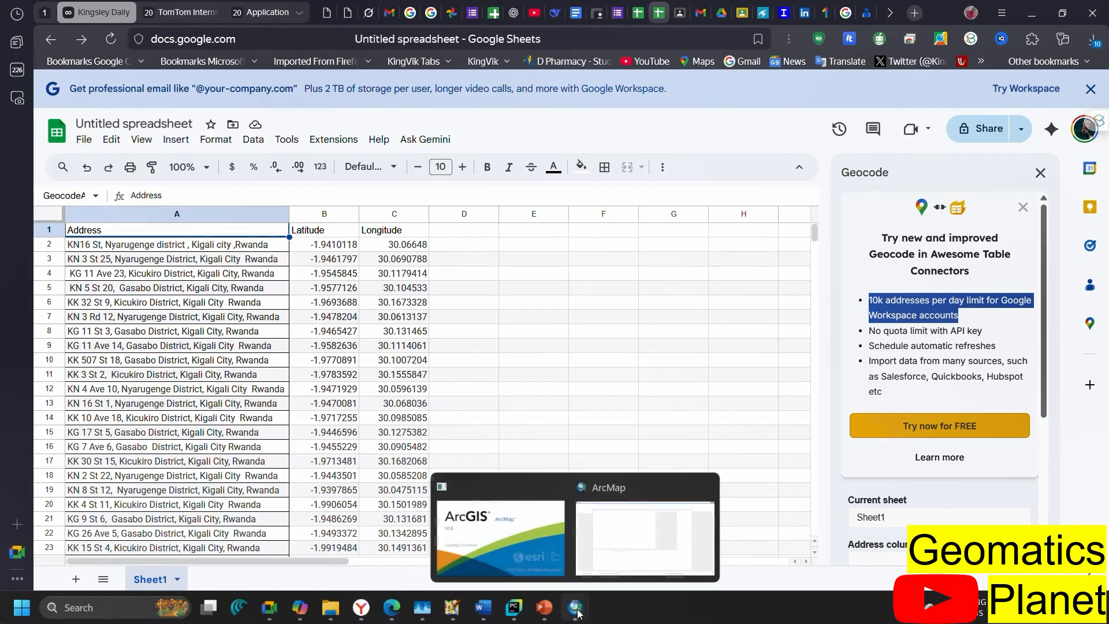
Step: Check whether ArcMap has loaded and select the entire sheet containing the addresses and coordinates
mouse_move(581, 610)
click(550, 330)
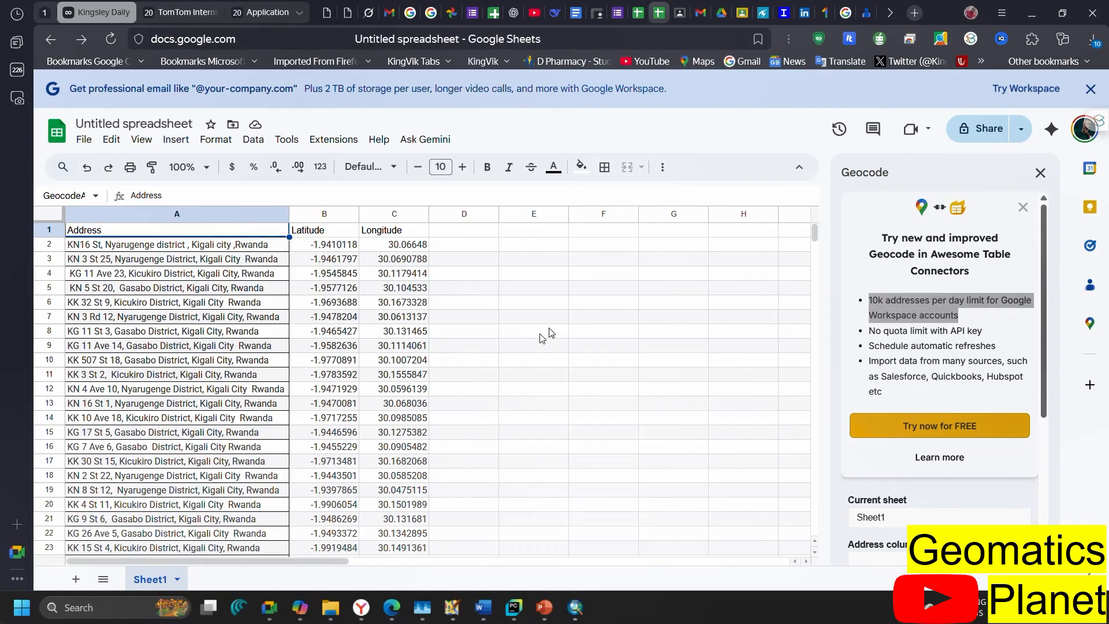
key(ctrl+a)
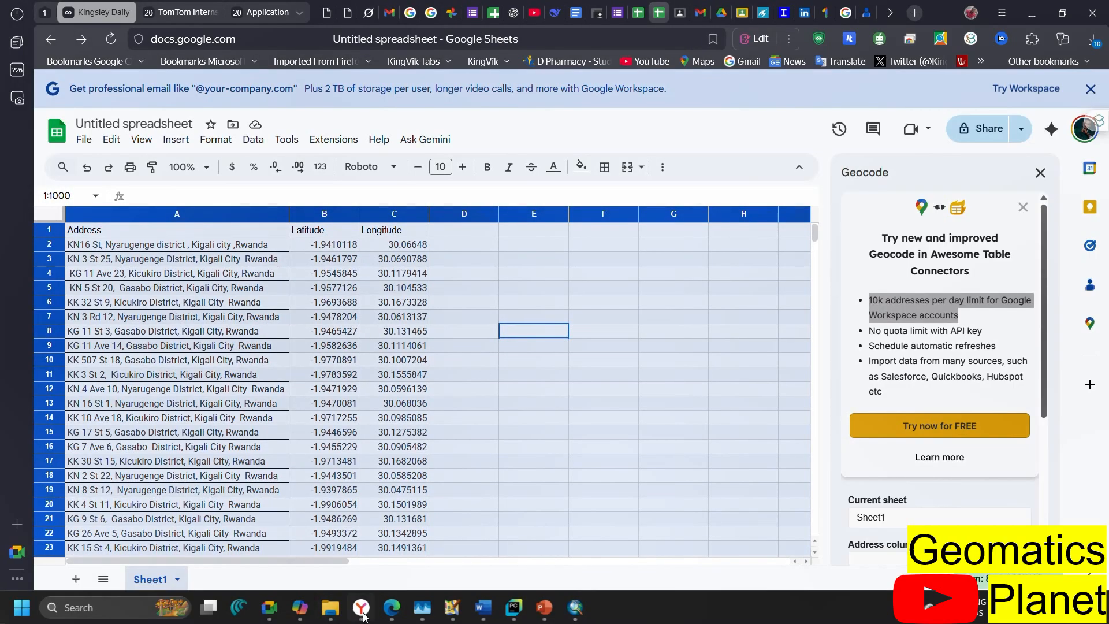
Step: Switch to File Explorer and open the Data folder under Desktop, Bae System, Eco Mappers Folder, EcoMapper Internship Training, Batch Sept 2025
click(267, 559)
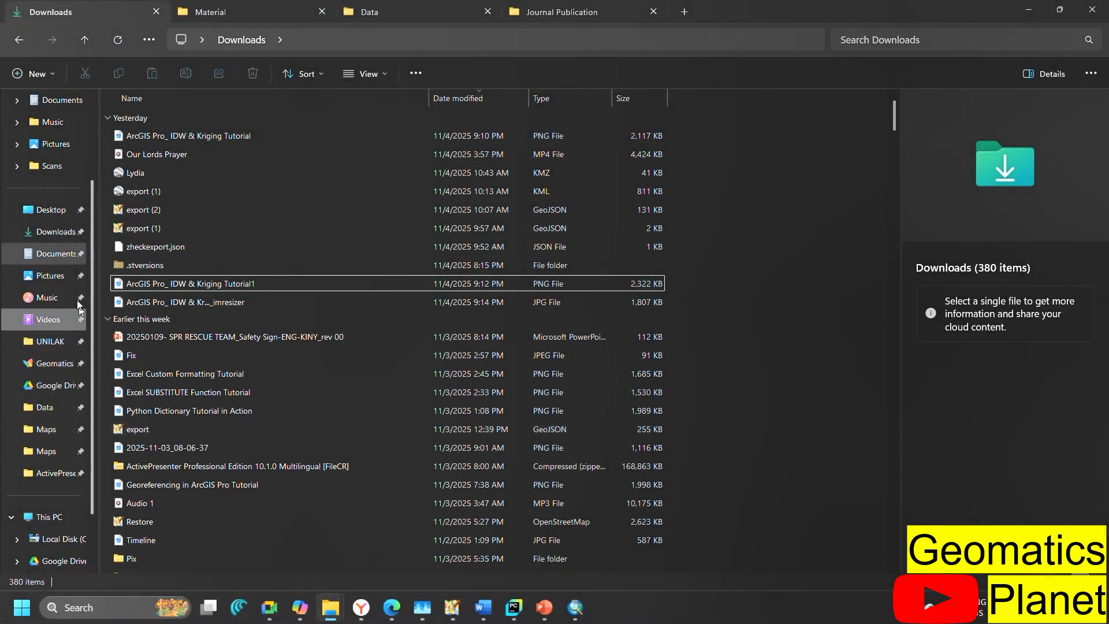
click(49, 210)
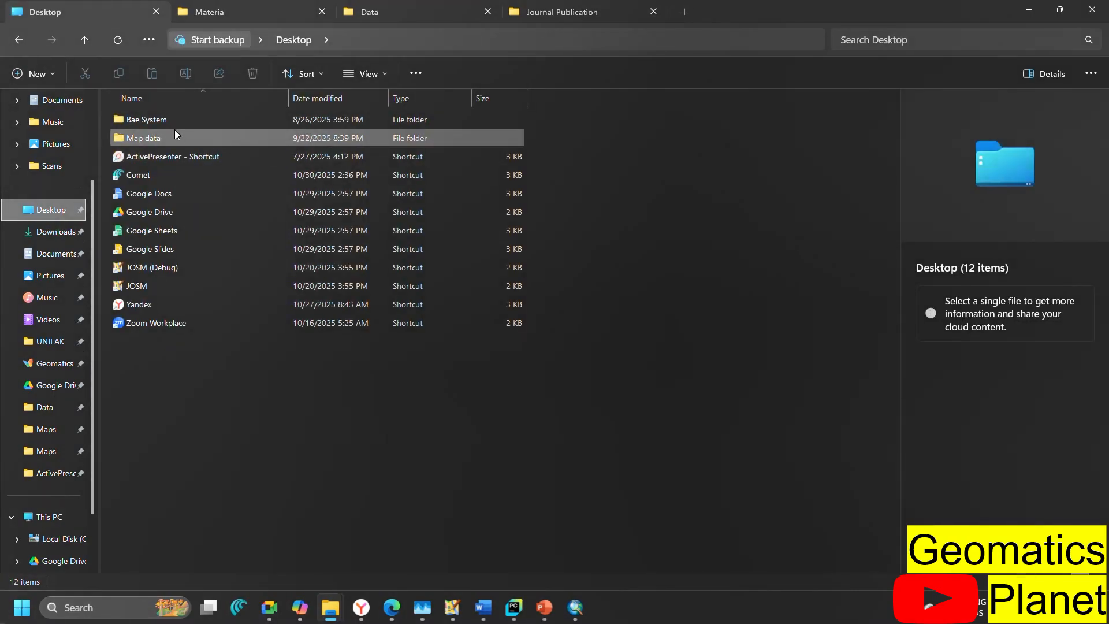
double_click(174, 124)
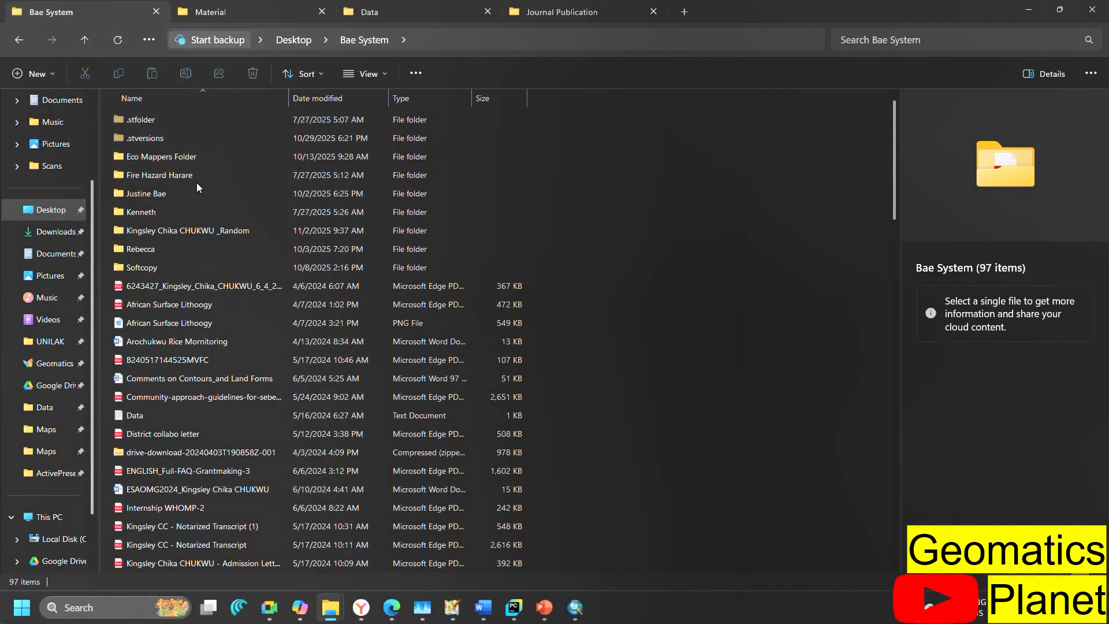
double_click(178, 159)
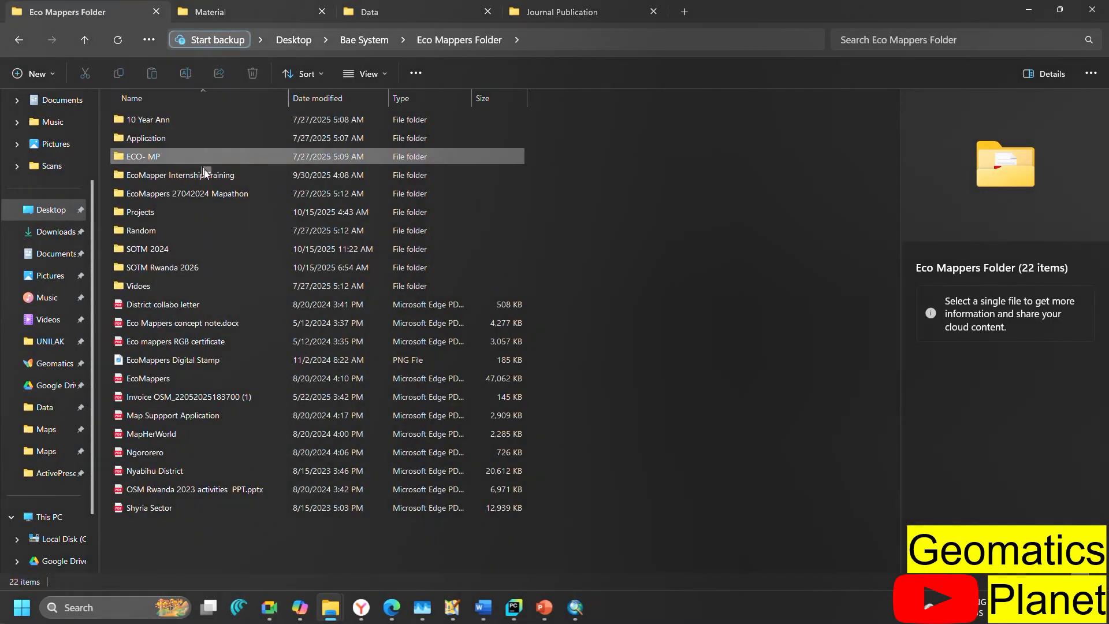
double_click(207, 177)
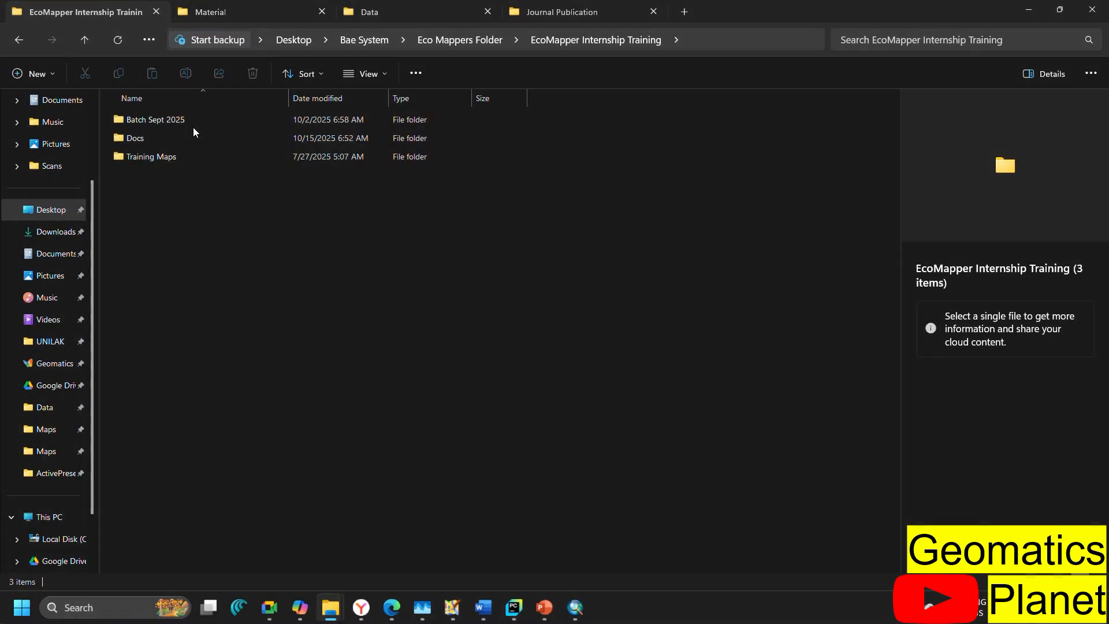
double_click(193, 125)
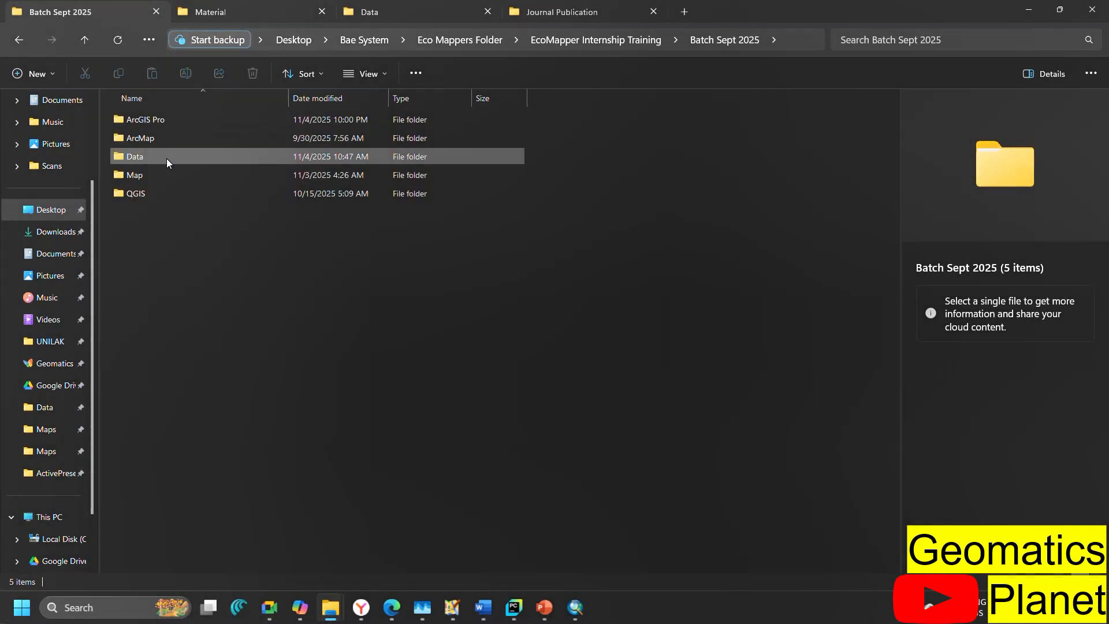
double_click(167, 158)
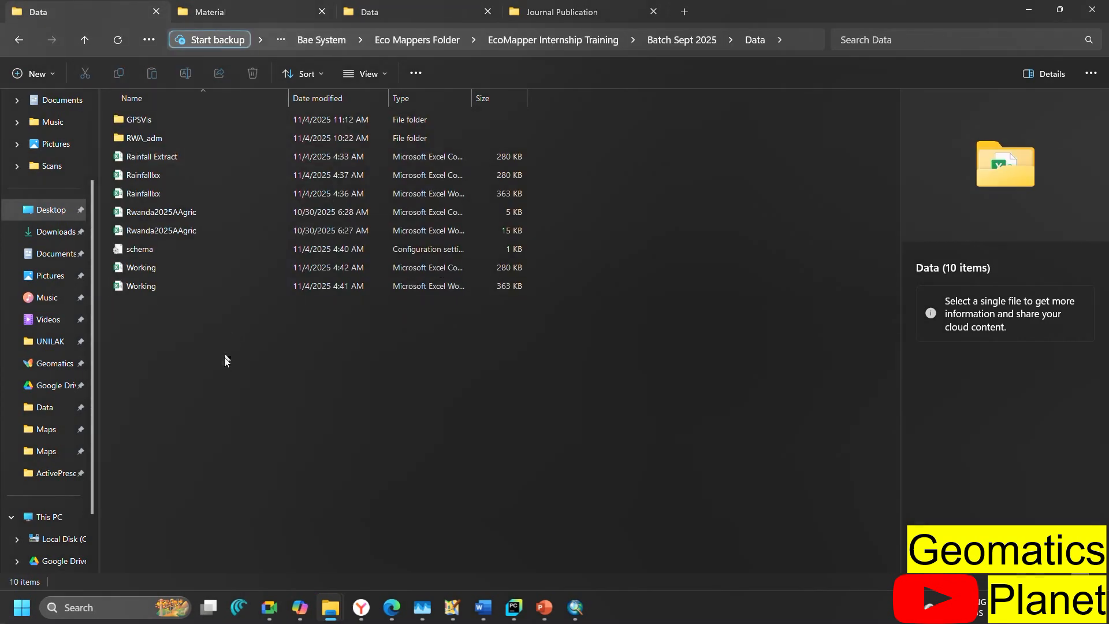
Step: Create a new text document named Coord in the Data folder and open it
right_click(227, 362)
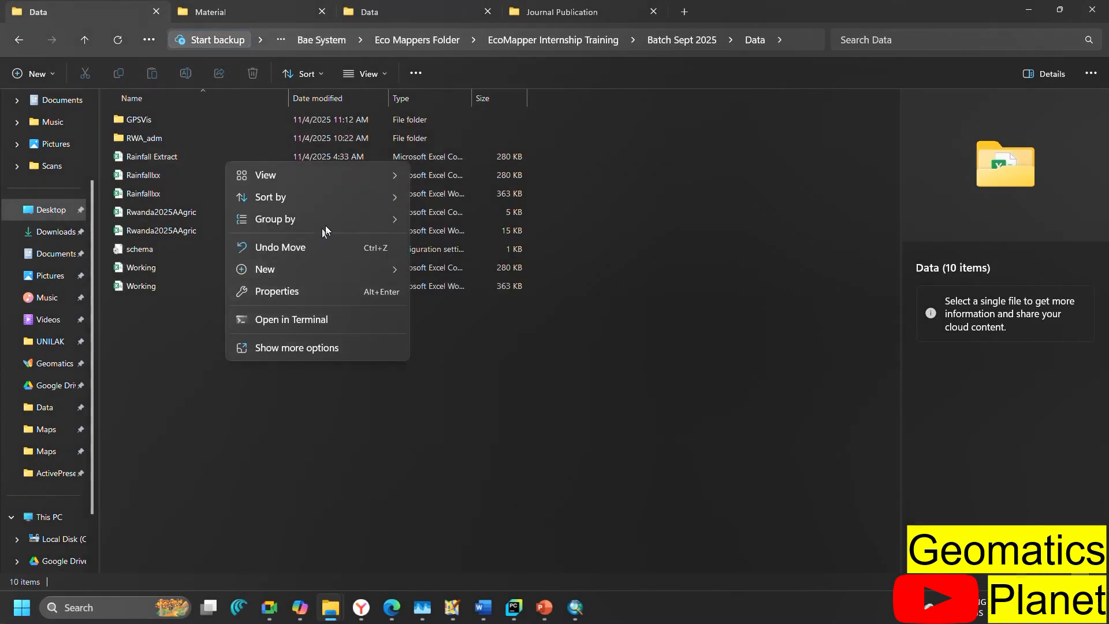
mouse_move(371, 225)
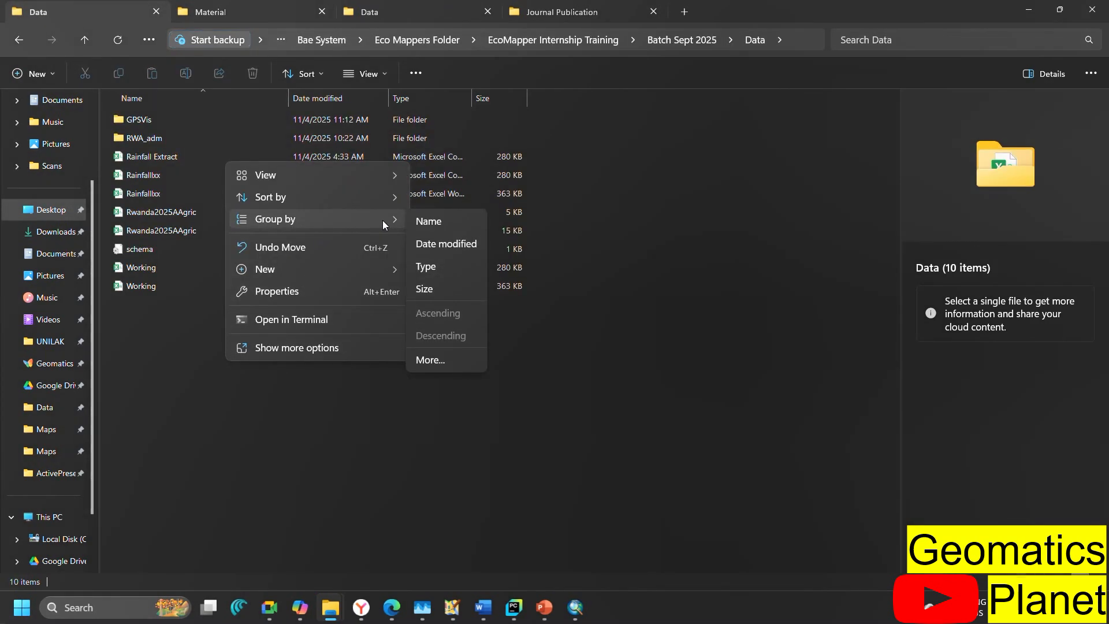
mouse_move(390, 280)
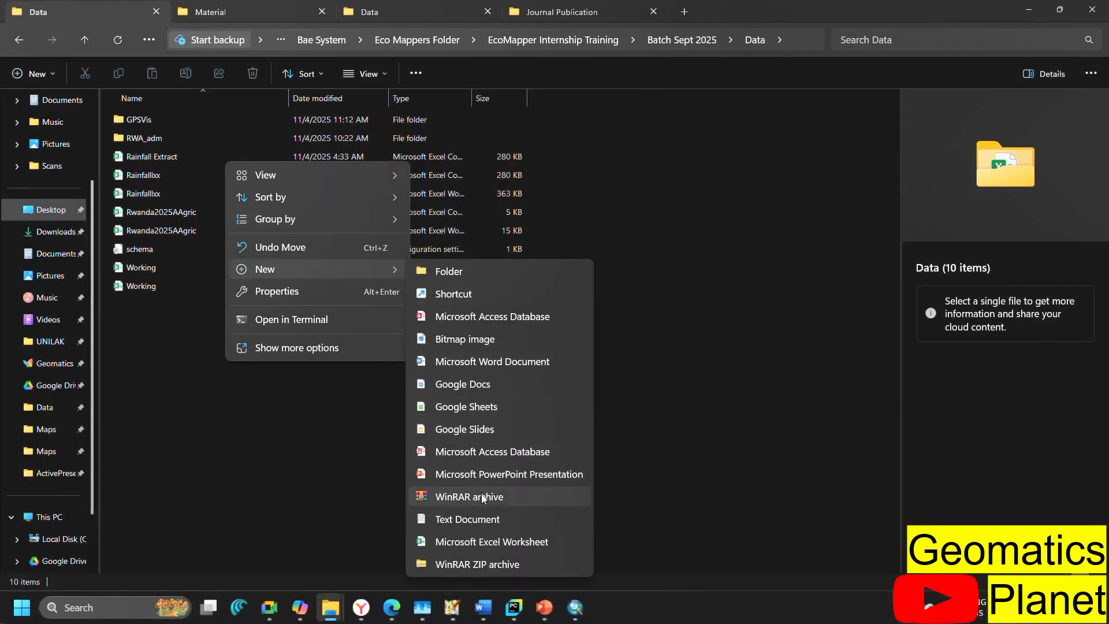
click(487, 522)
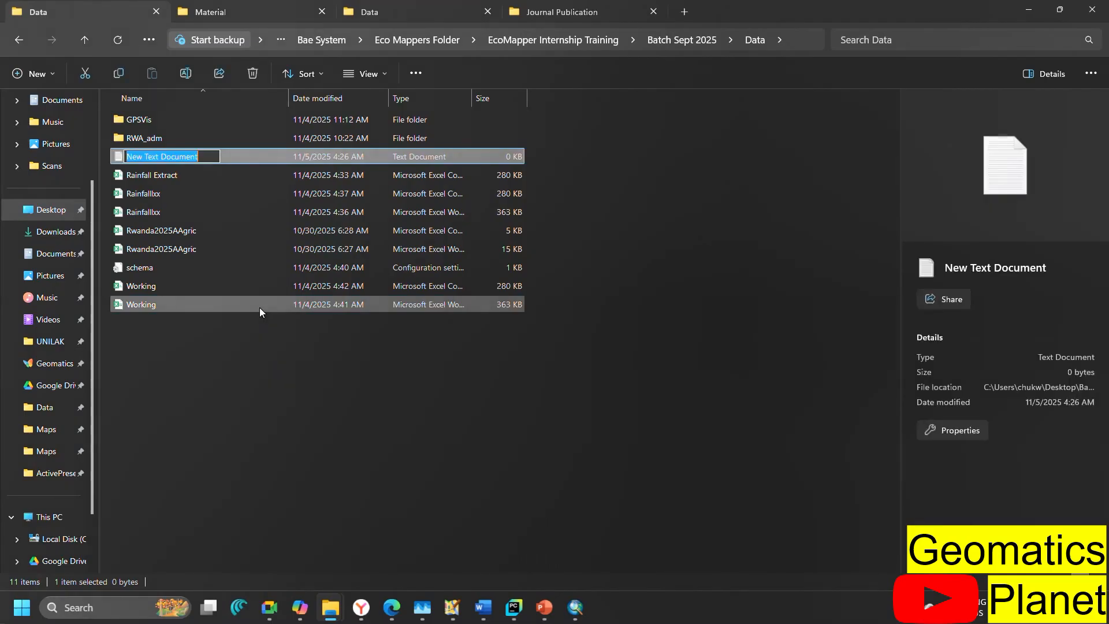
text(Coord)
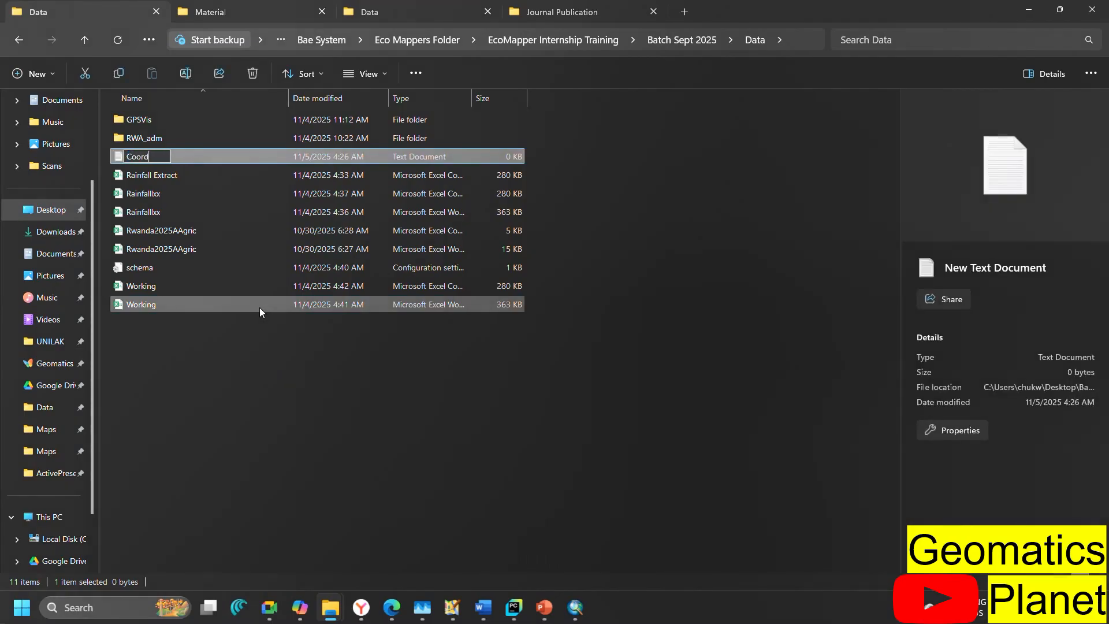
click(173, 155)
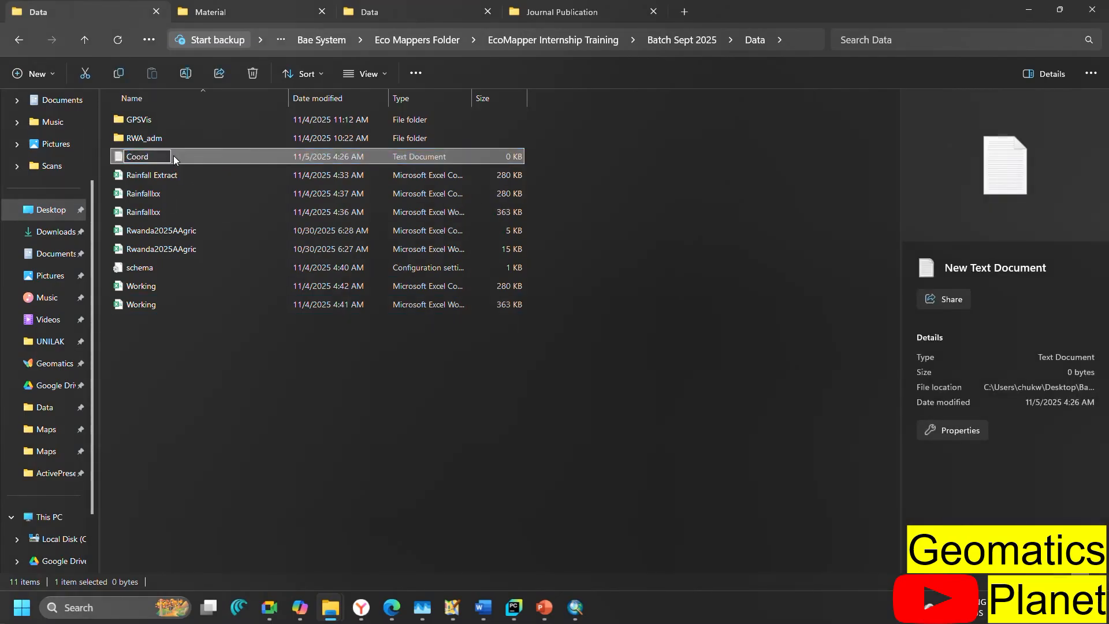
double_click(218, 156)
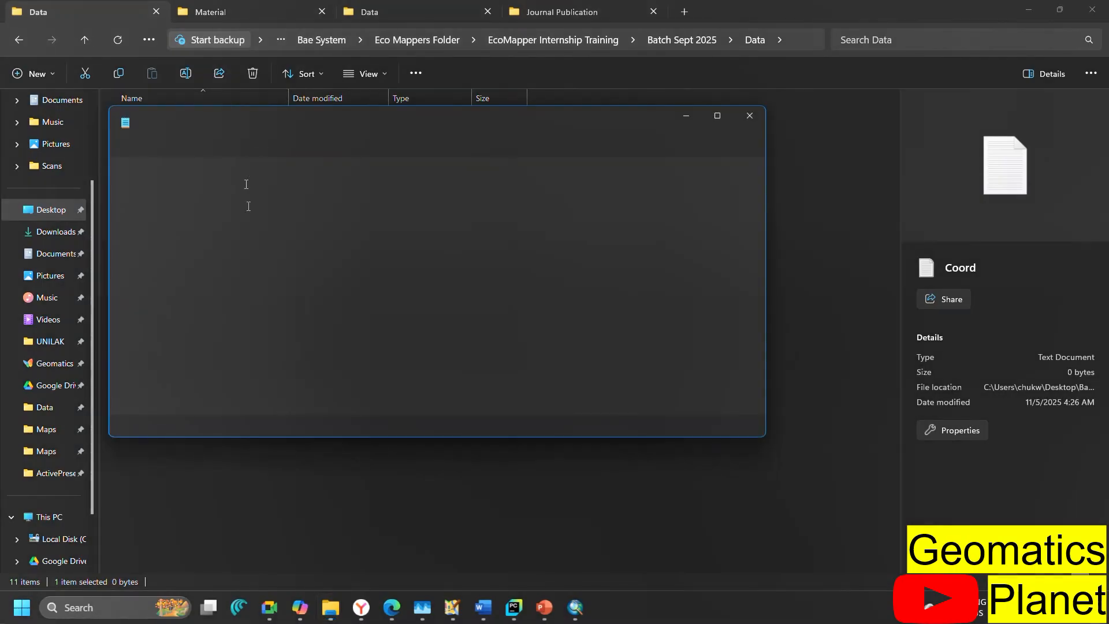
key(ctrl+v)
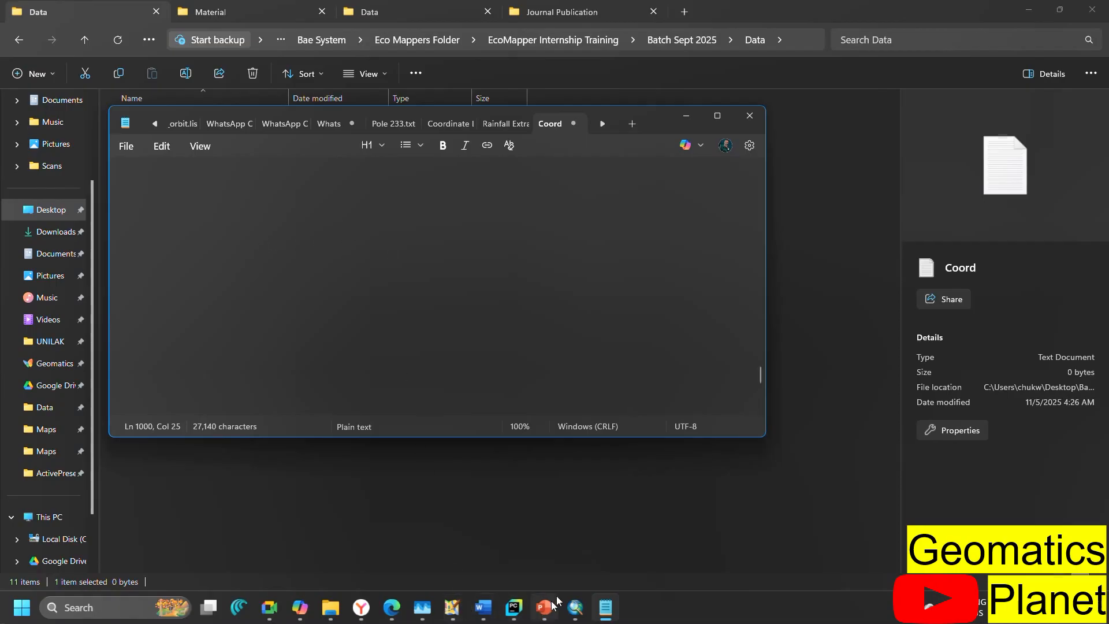
key(ctrl+a)
key(Delete)
Step: Switch to the spreadsheet in the browser and copy only the filled range A1:C31 with addresses, latitudes and longitudes
click(358, 614)
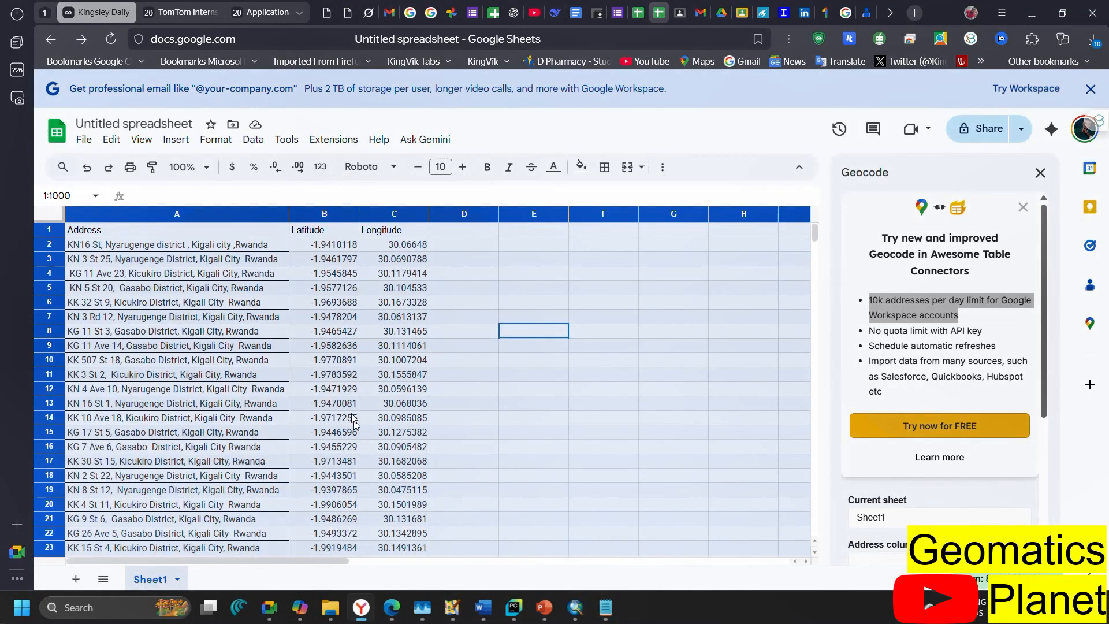
scroll(489, 342, down, 8)
scroll(288, 373, up, 7)
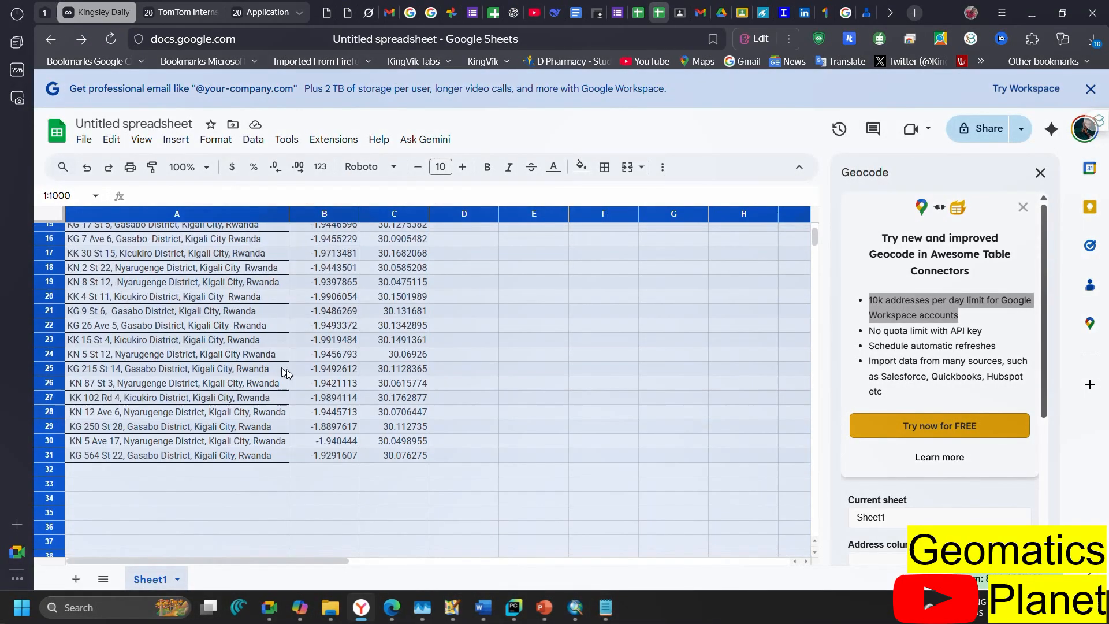
click(395, 457)
scroll(202, 272, up, 5)
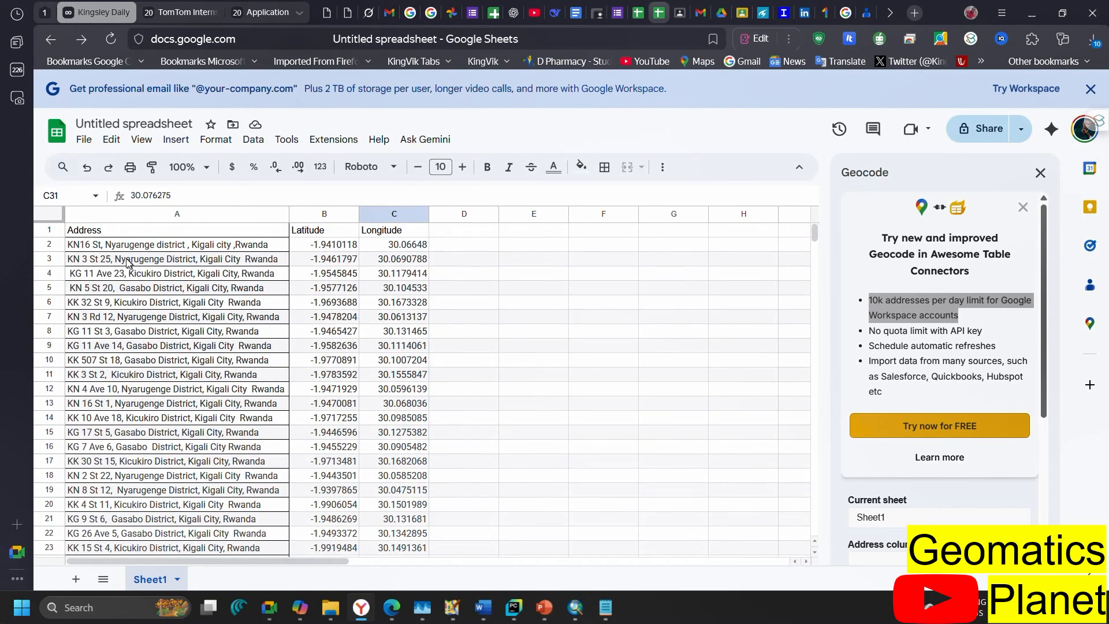
drag(100, 226, 115, 241)
click(266, 313)
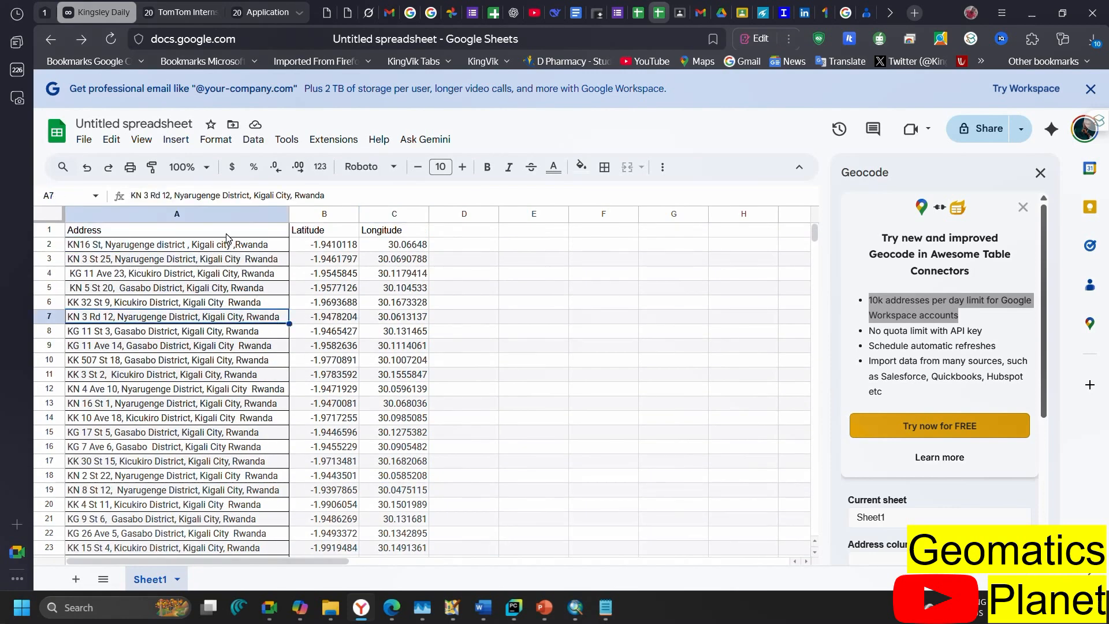
drag(227, 233, 414, 479)
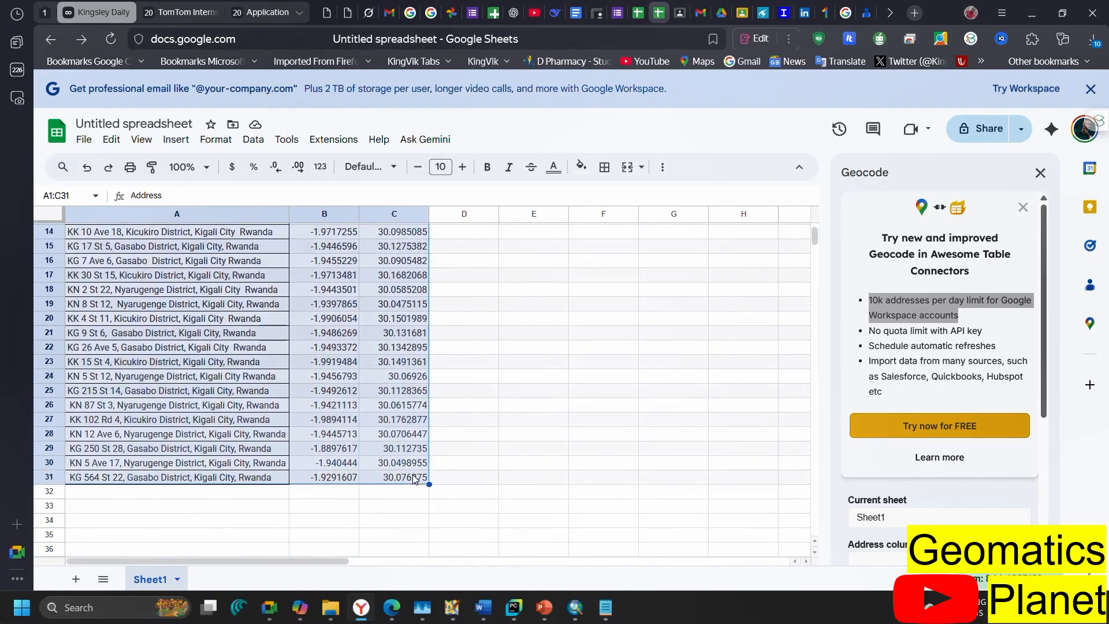
key(ctrl+c)
Step: Switch back to the Coord file in Notepad, paste the copied address and coordinate table, and save the file
click(605, 607)
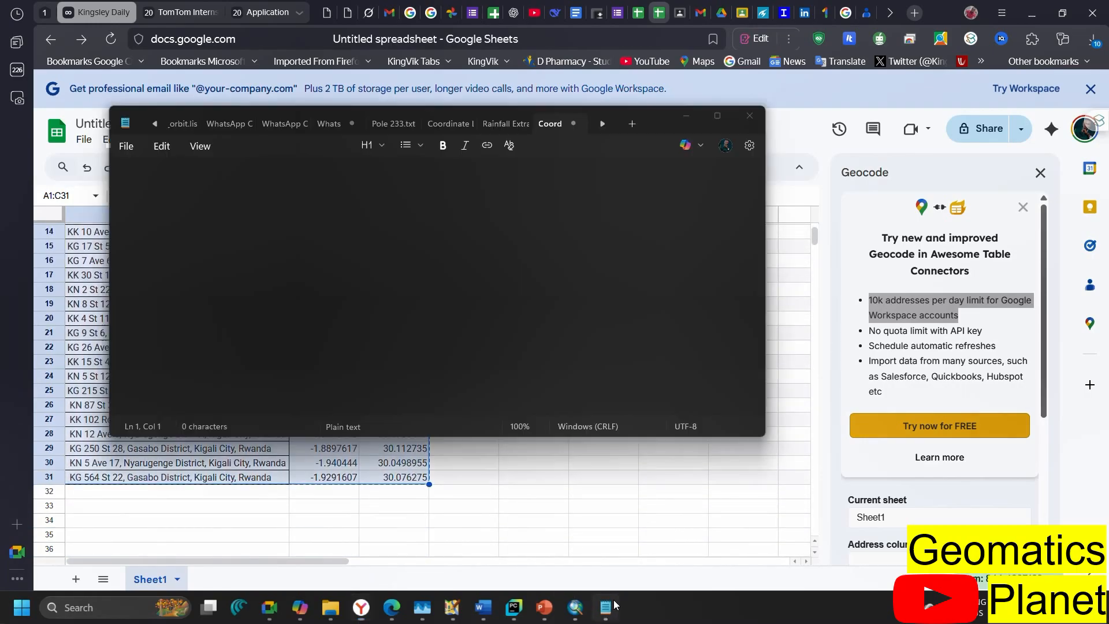
key(ctrl+v)
scroll(439, 289, up, 4)
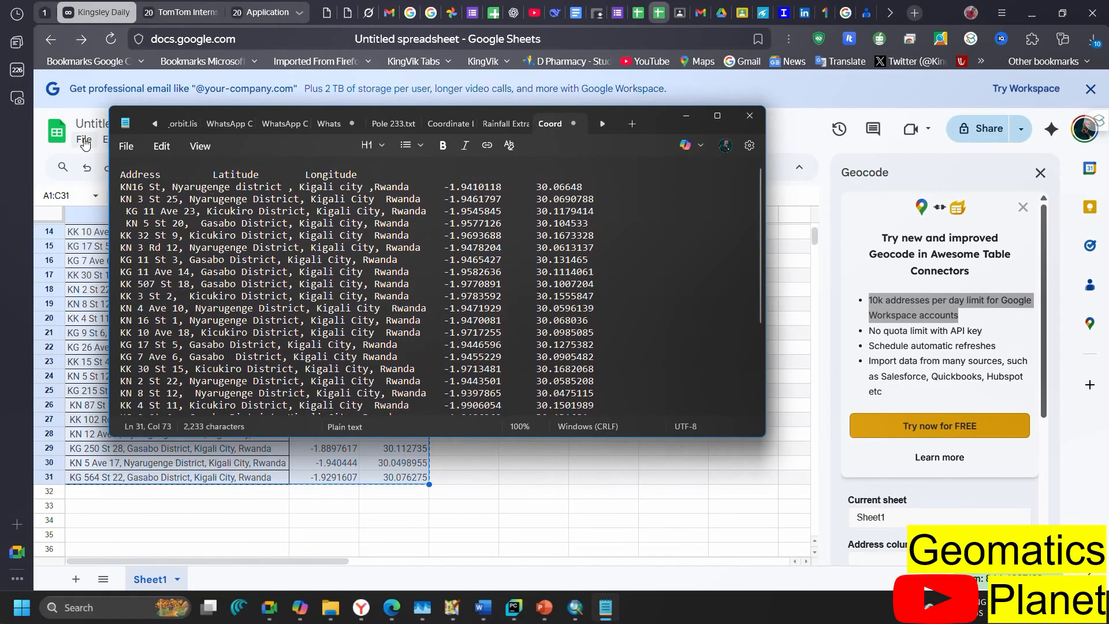
click(126, 147)
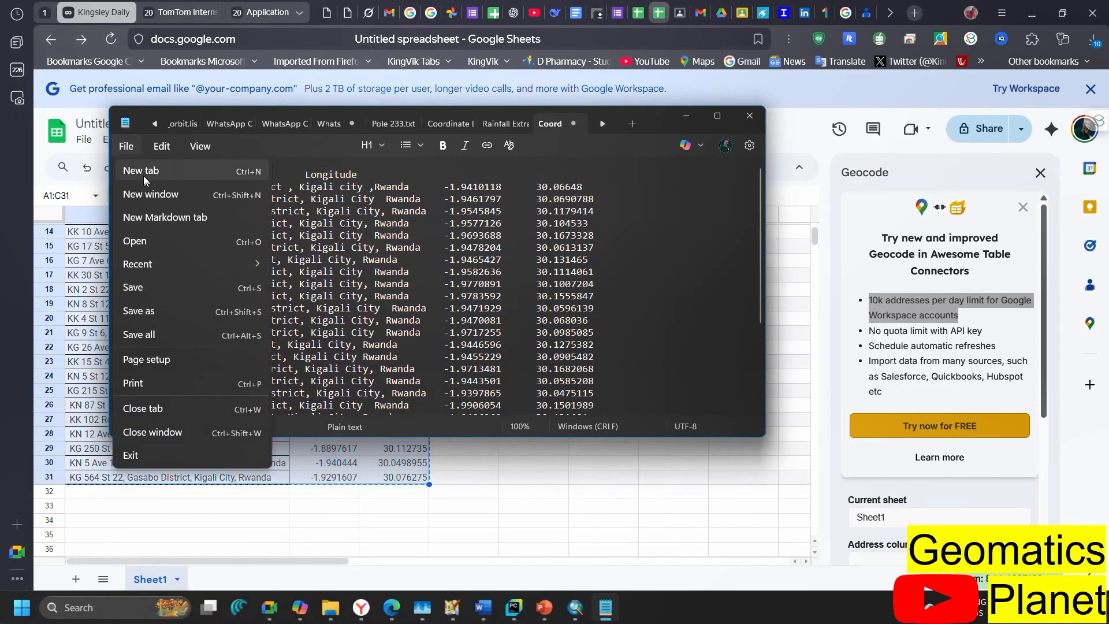
click(172, 284)
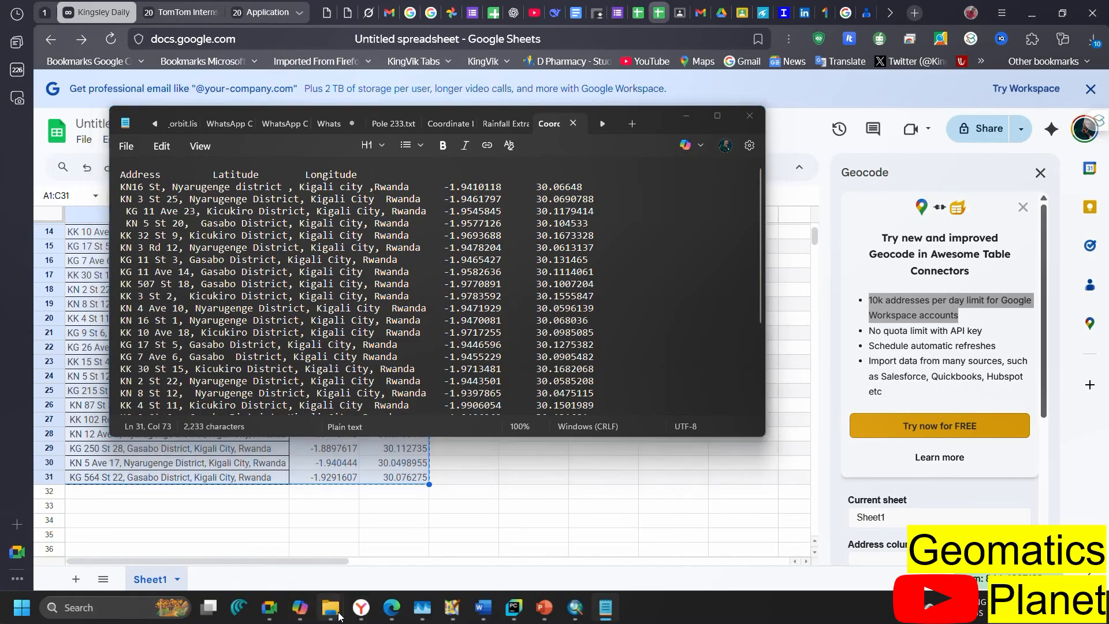
Step: Switch to File Explorer and copy the full path of the Data folder that holds the Coord file
mouse_move(340, 597)
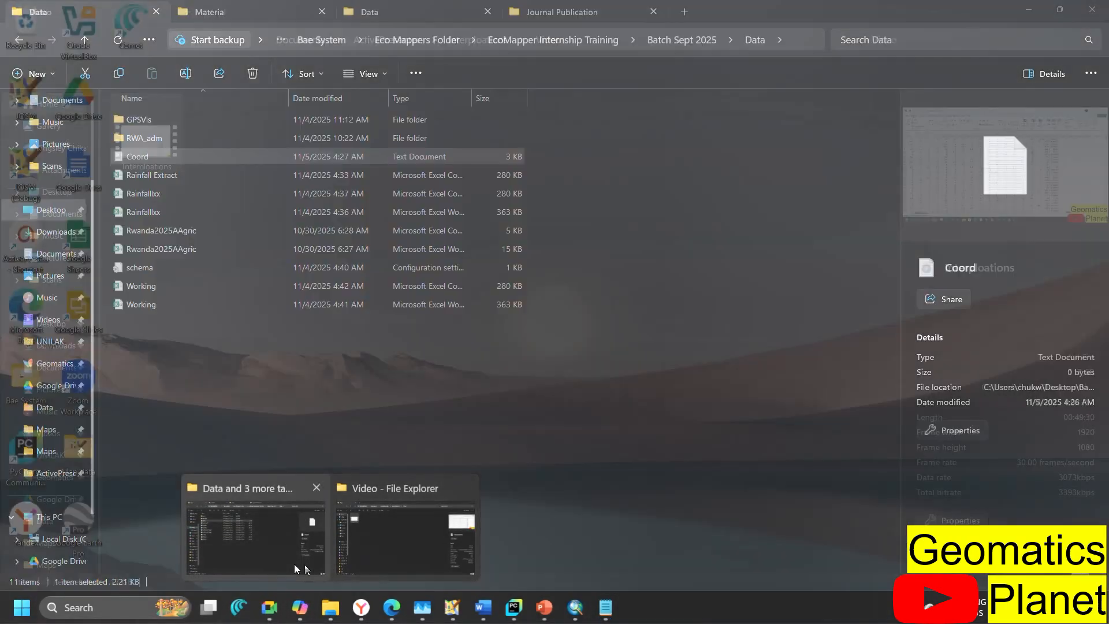
click(294, 564)
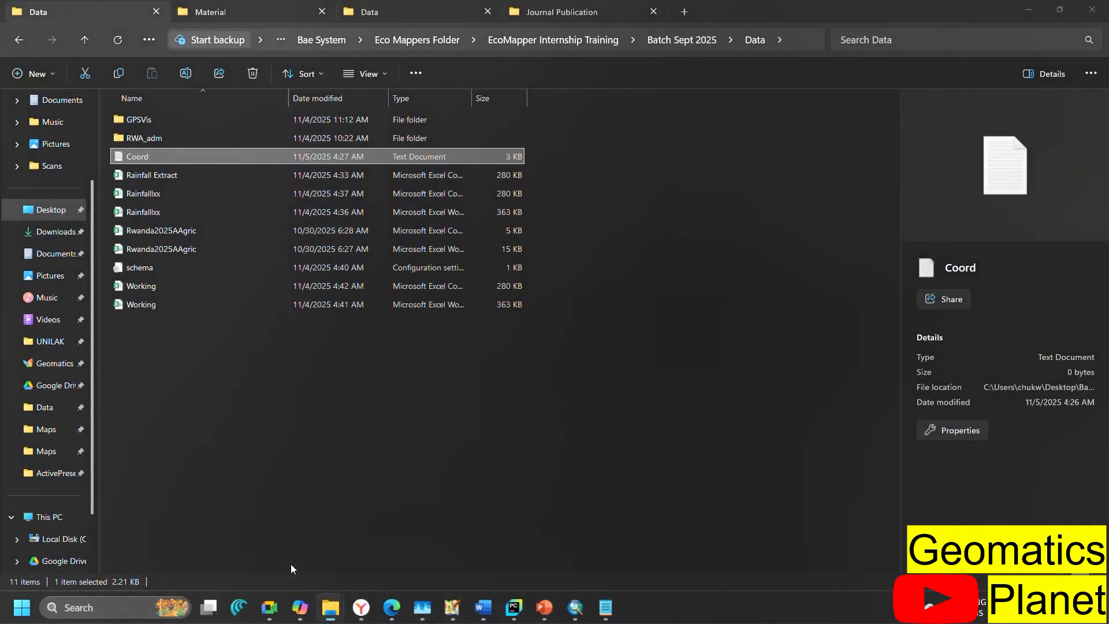
click(794, 39)
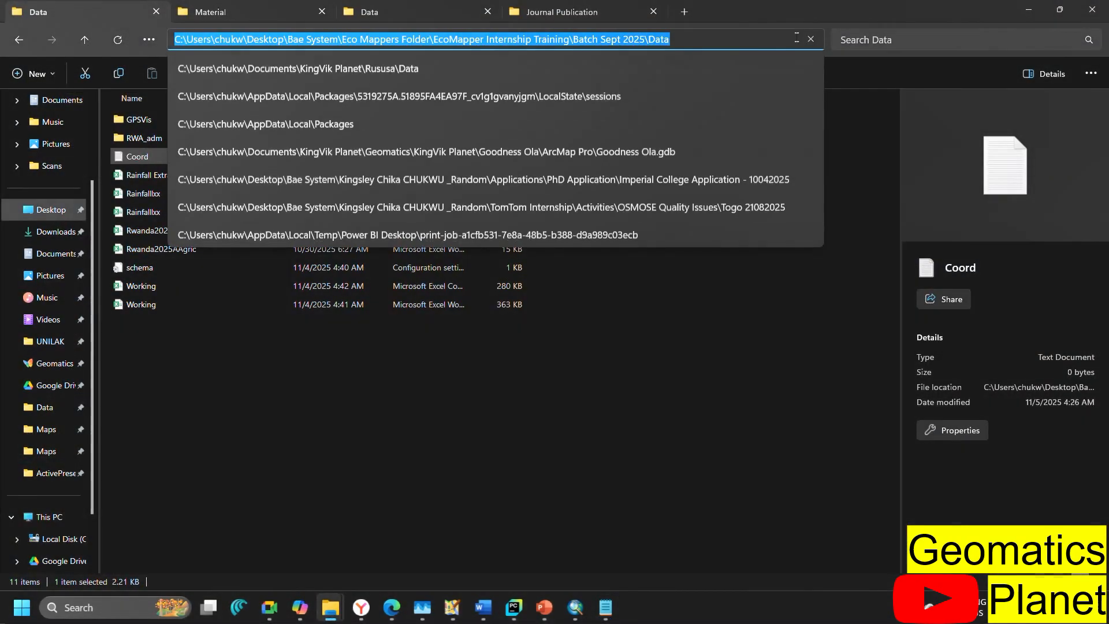
click(605, 610)
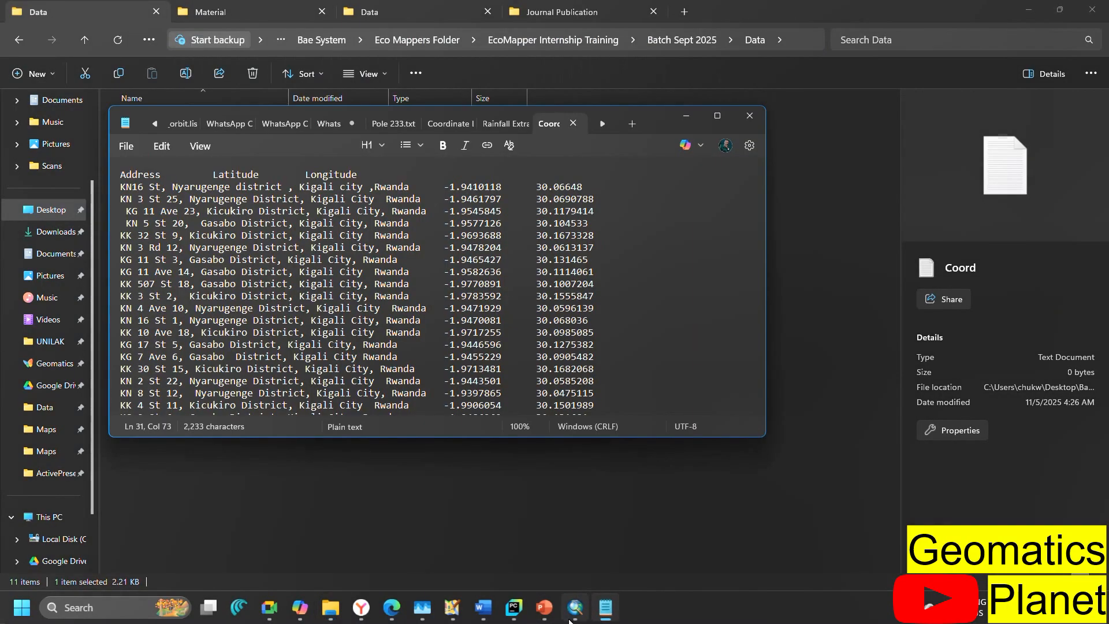
Step: Switch to ArcMap, dismiss the startup dialog, and add Coord.txt to the map from the copied Data folder path
click(573, 610)
click(772, 154)
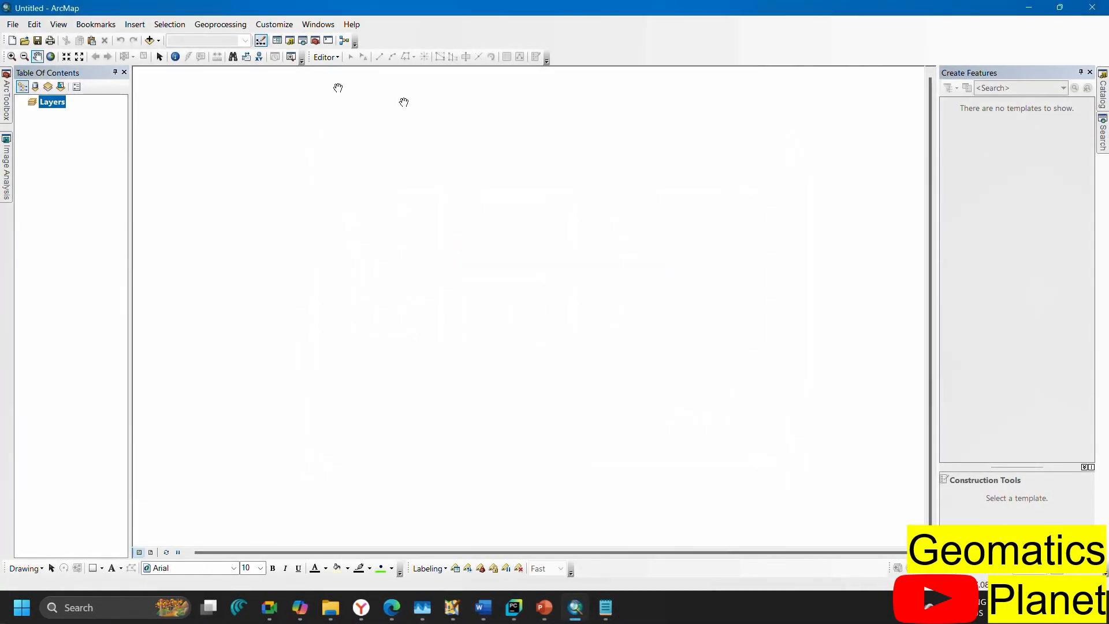
click(151, 40)
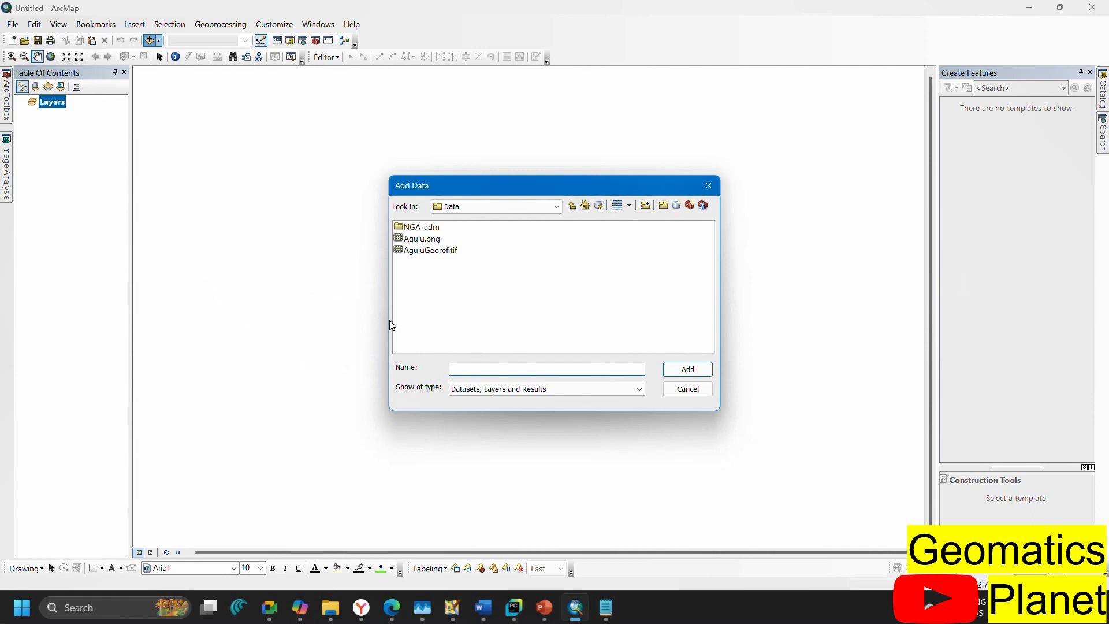
key(ctrl+v)
key(Return)
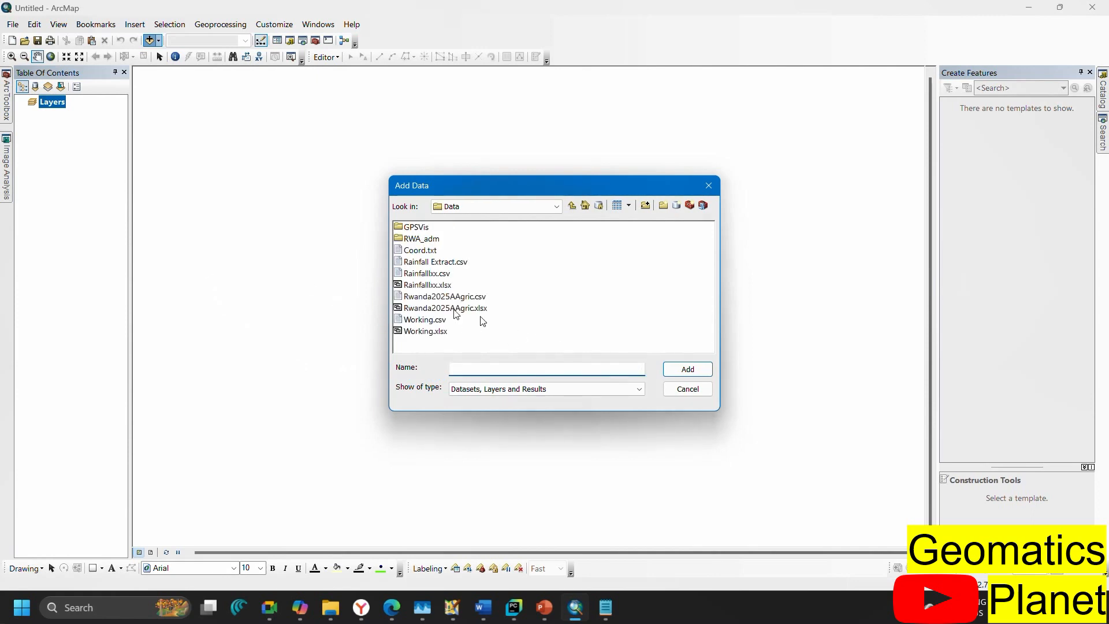
click(420, 251)
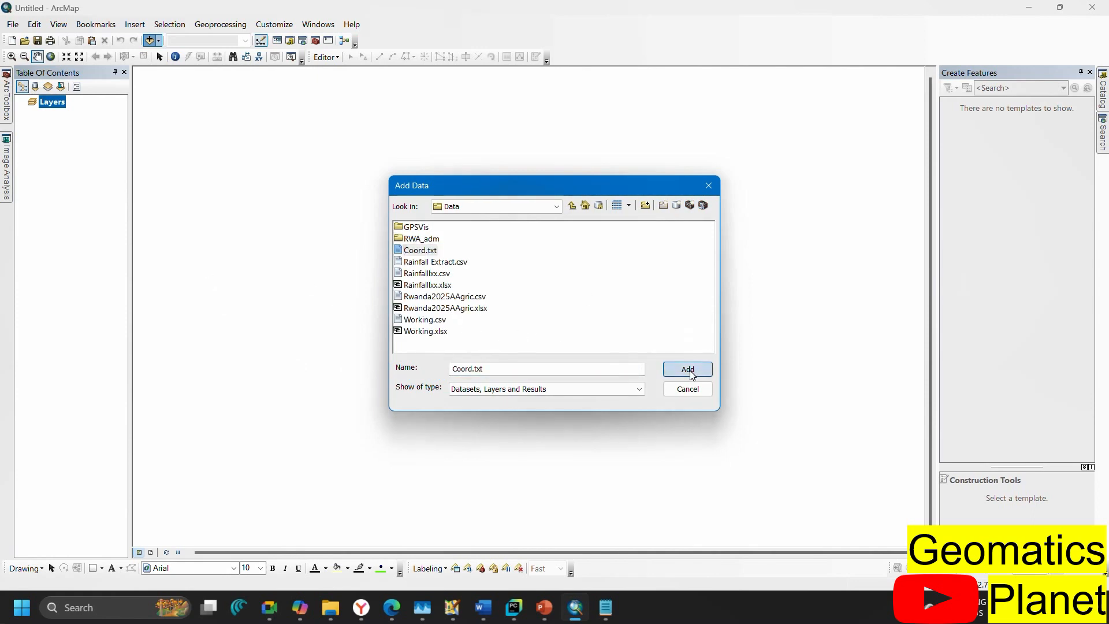
click(688, 369)
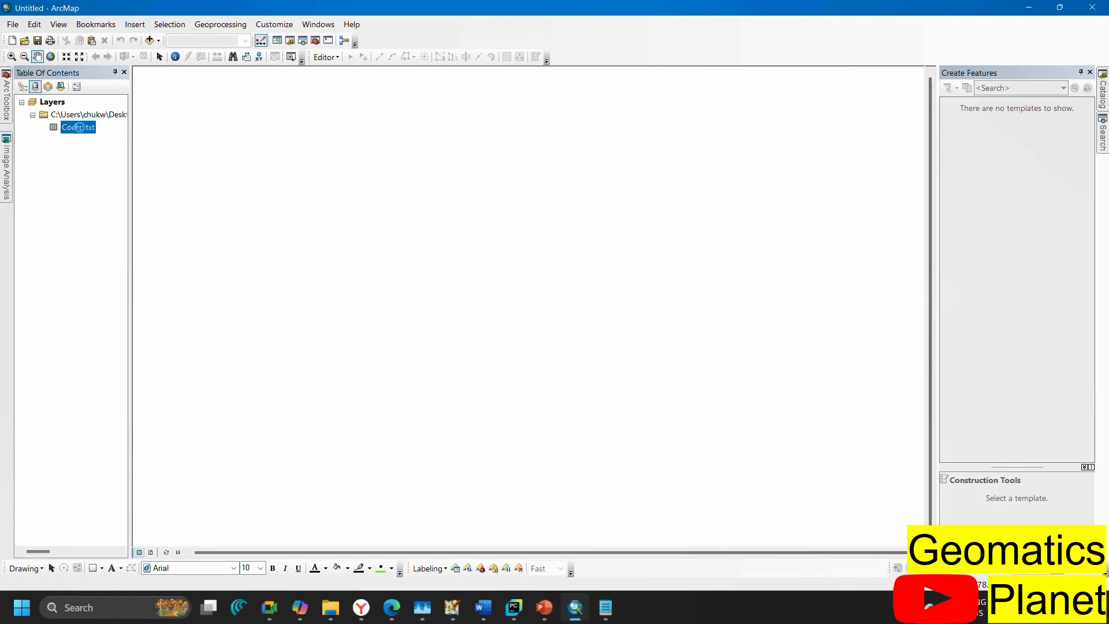
Step: Display the Coord.txt table as XY points with Longitude as X, Latitude as Y and the WGS 1984 coordinate system
right_click(79, 128)
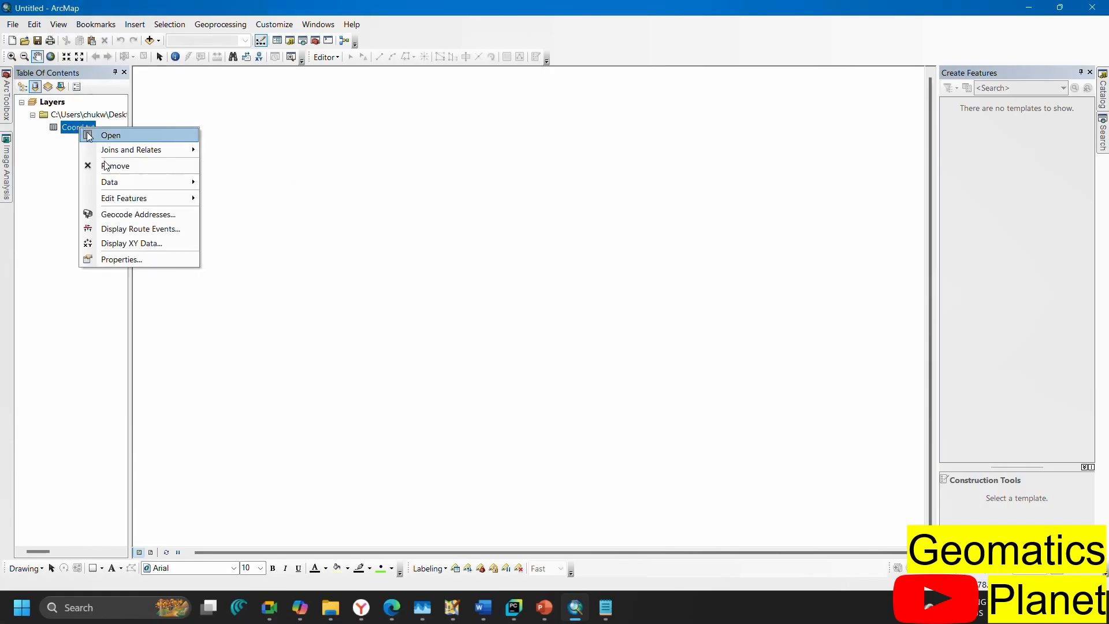
click(137, 245)
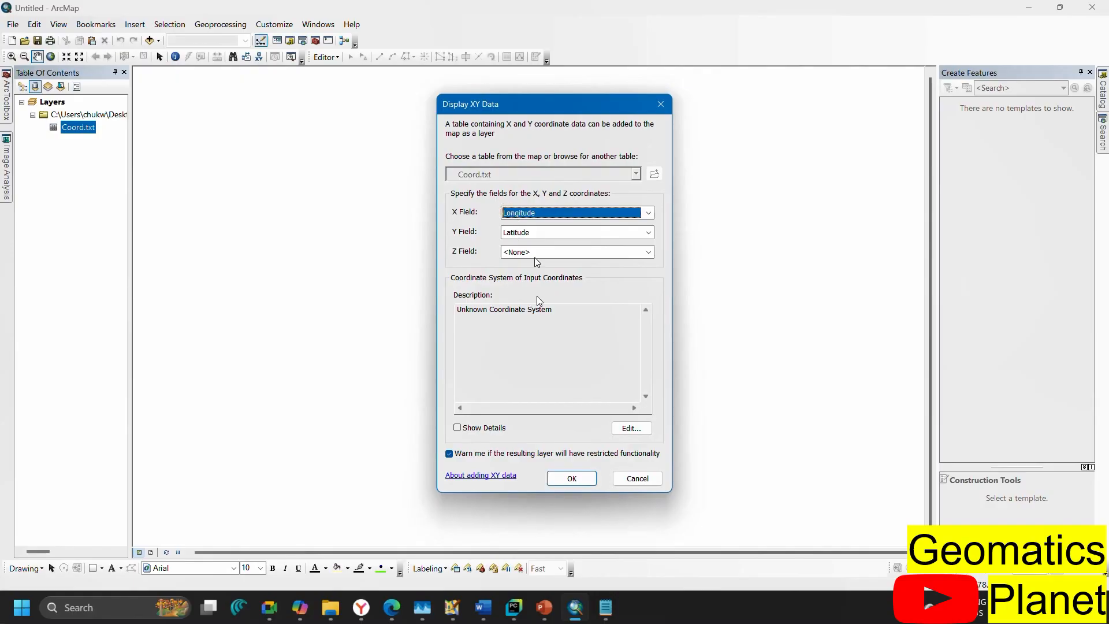
click(632, 428)
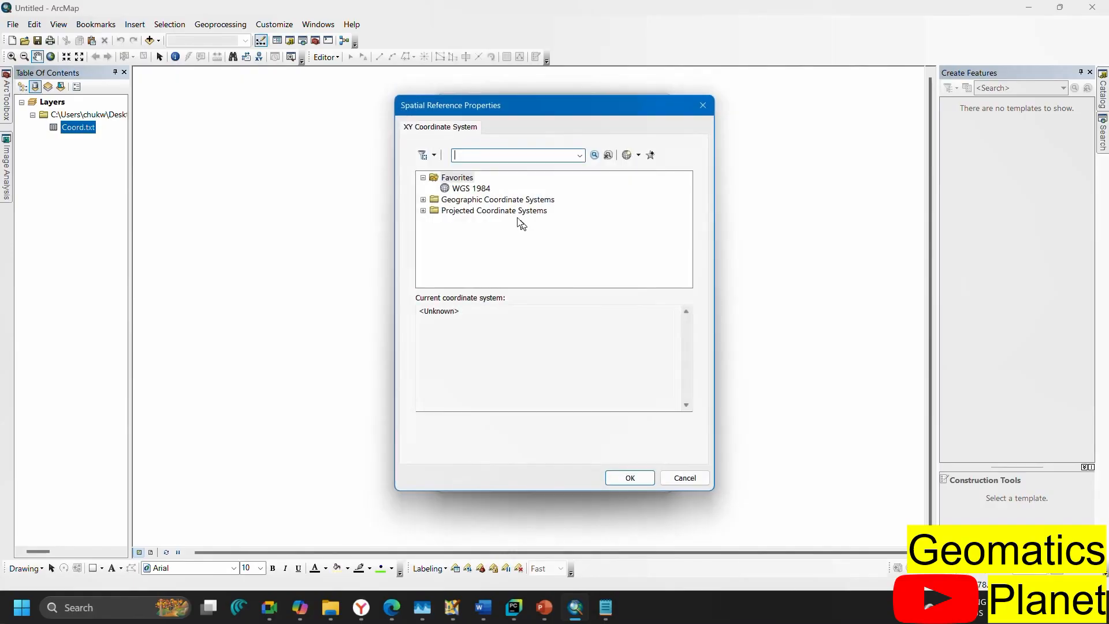
click(486, 189)
click(630, 478)
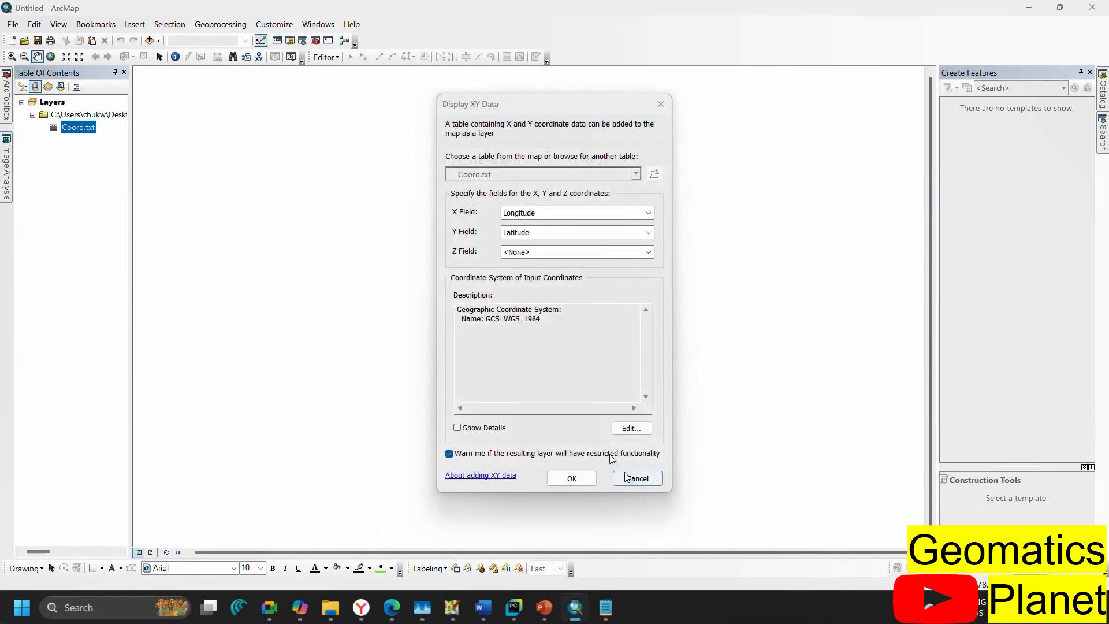
click(574, 480)
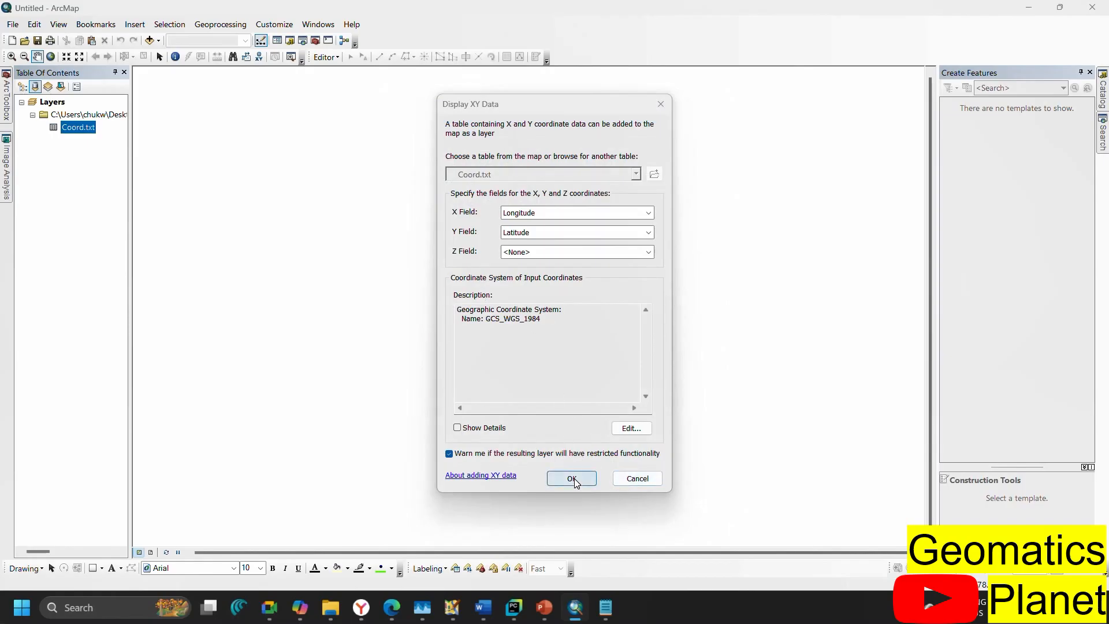
click(606, 382)
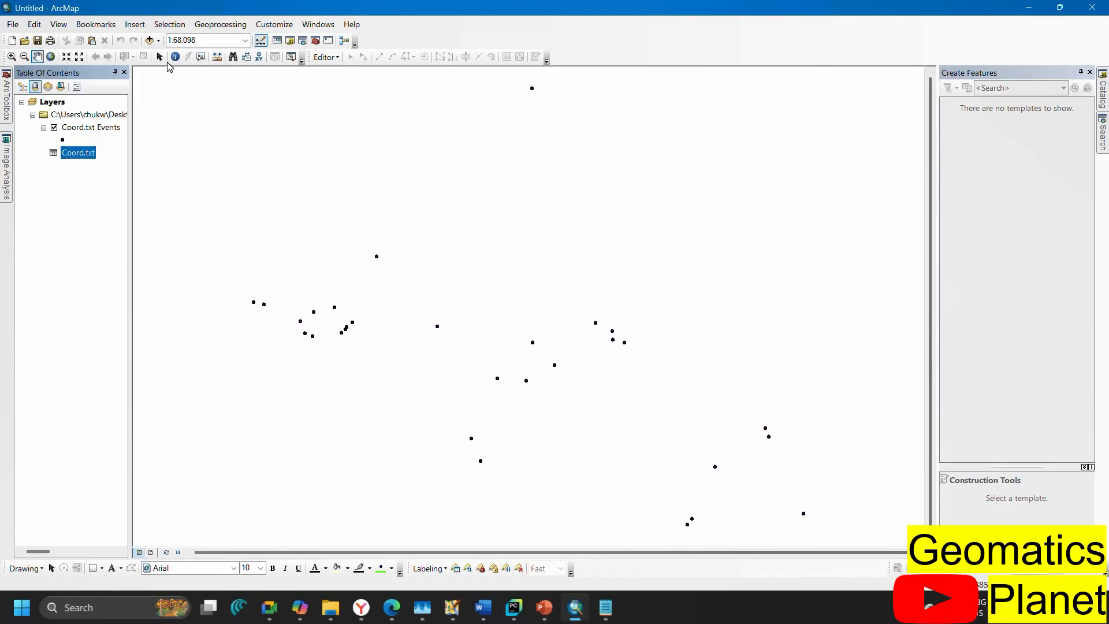
Step: Add the OpenStreetMap basemap beneath the plotted coordinate points
click(159, 41)
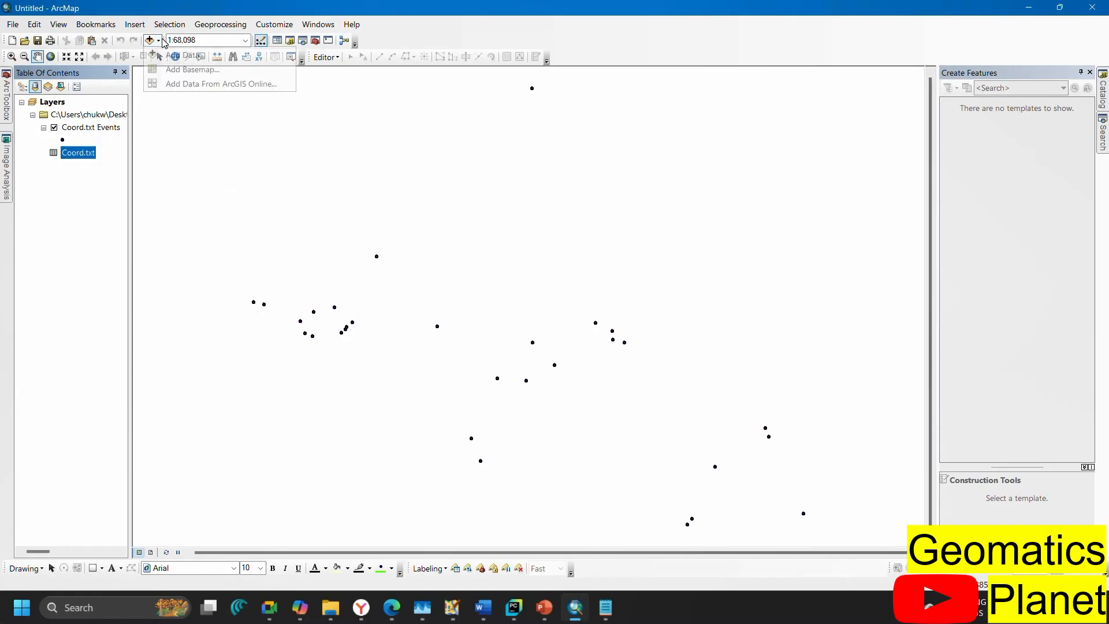
click(177, 68)
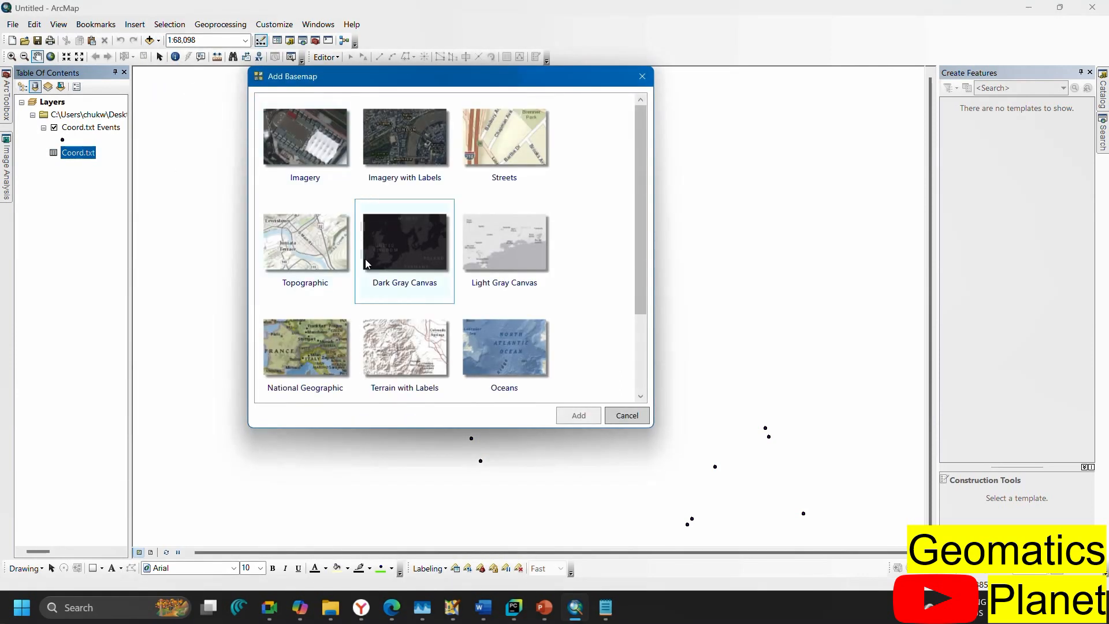
scroll(370, 298, down, 2)
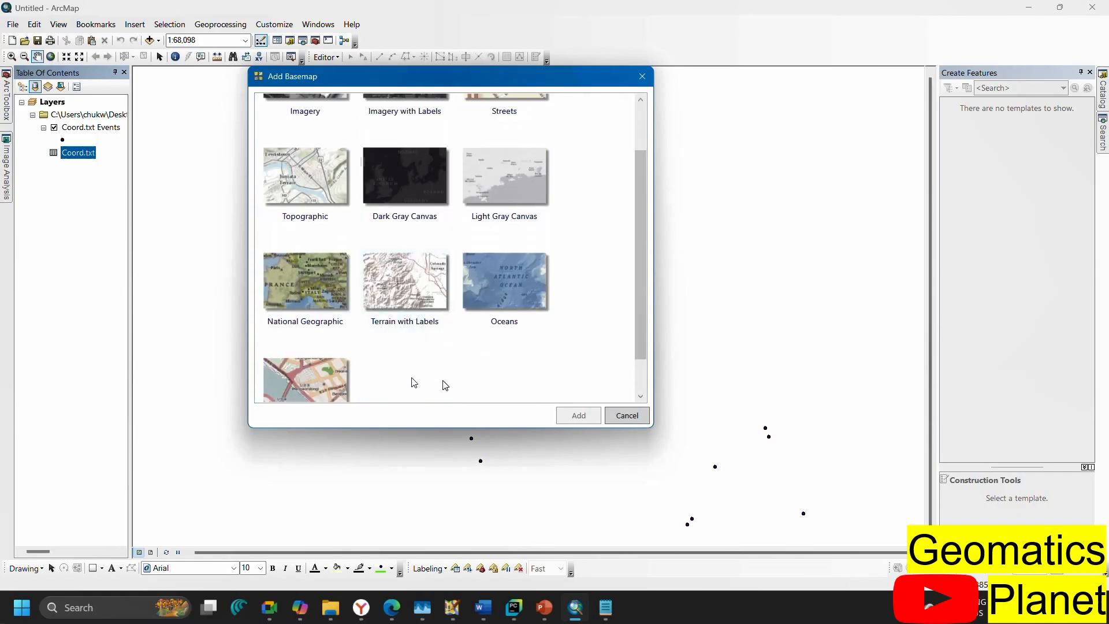
click(338, 385)
click(578, 414)
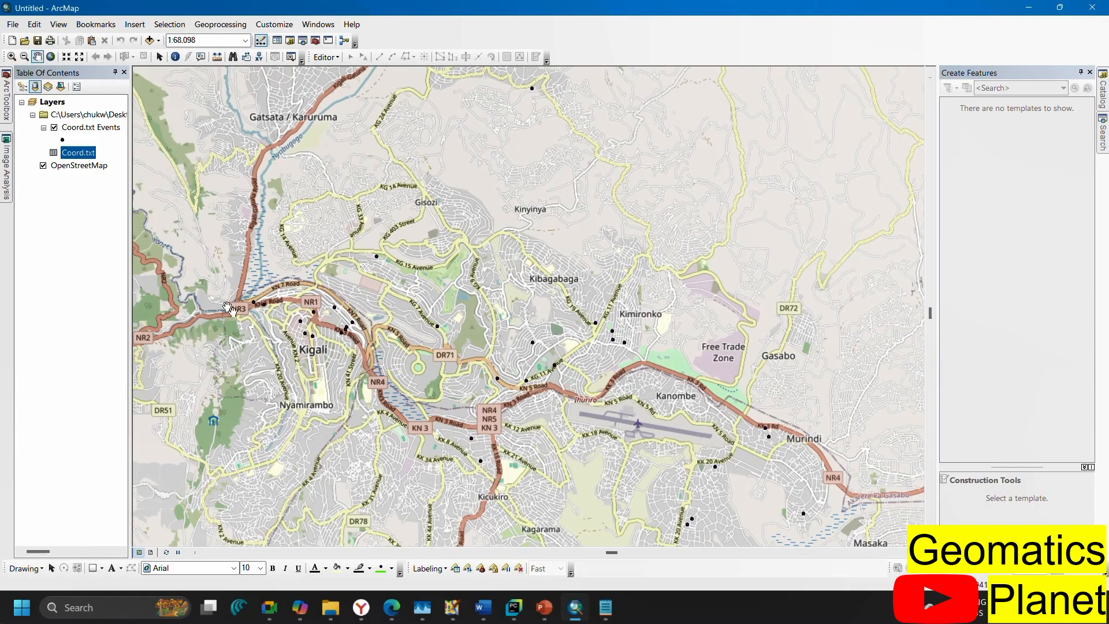
Step: Change the Coord.txt Events point symbol to the Circle 1 style at size 18
click(62, 140)
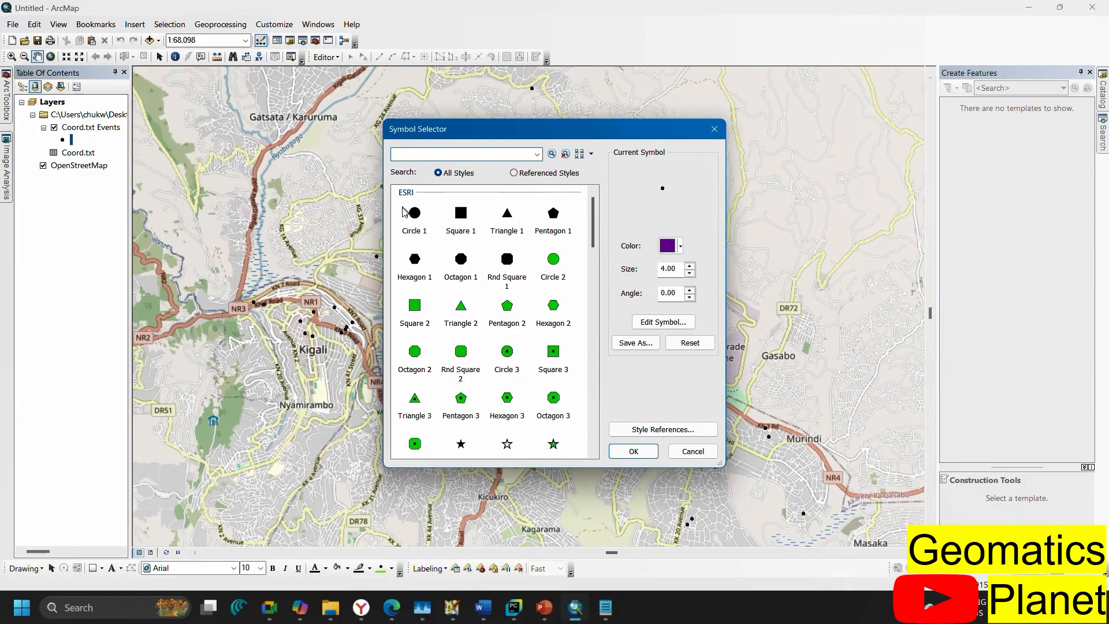
click(415, 214)
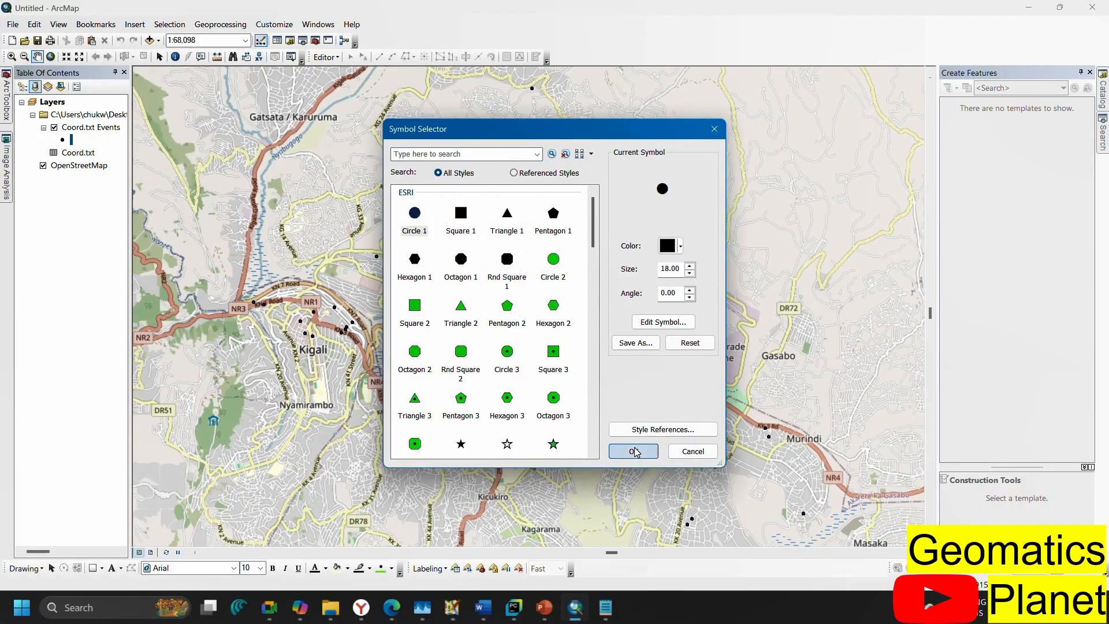
click(633, 451)
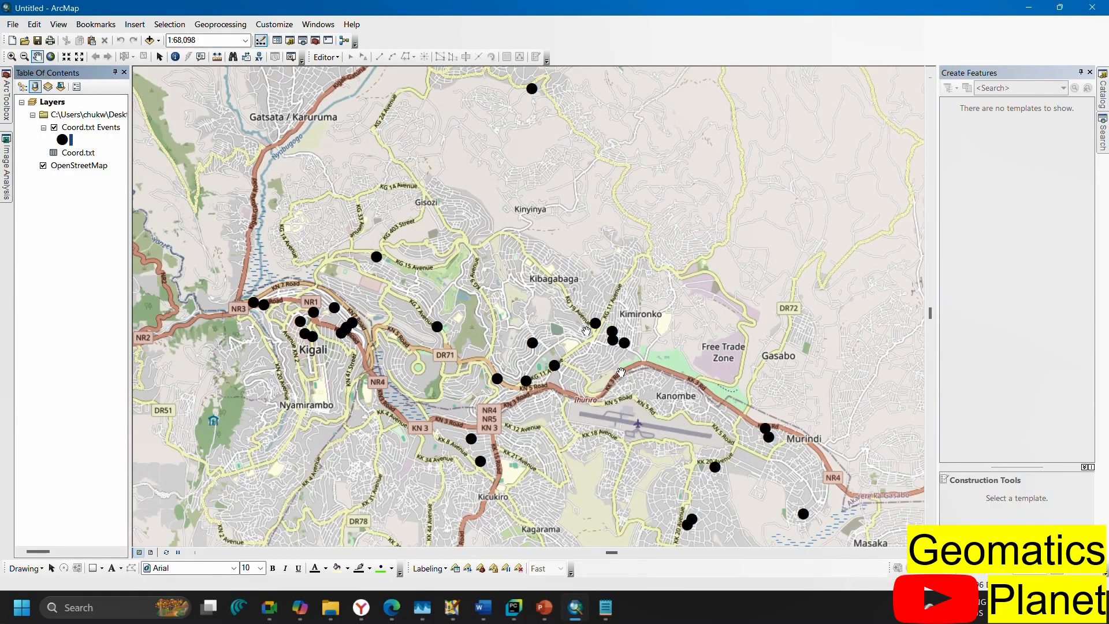
Step: Label the features of the Coord.txt Events layer with their addresses
scroll(560, 261, up, 1)
scroll(601, 356, up, 4)
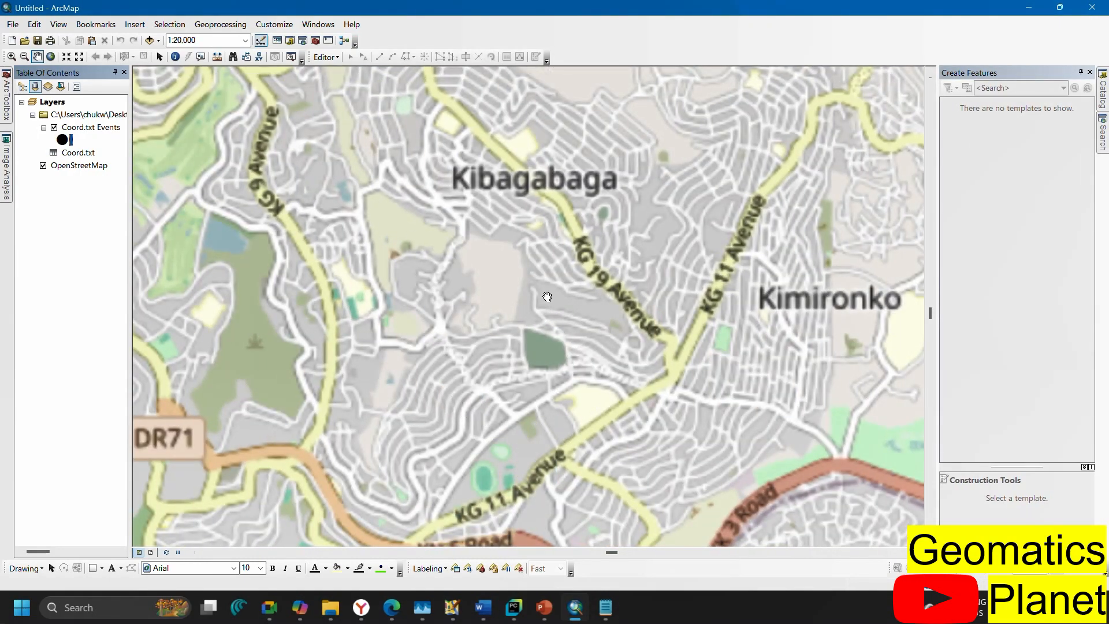
scroll(477, 327, down, 1)
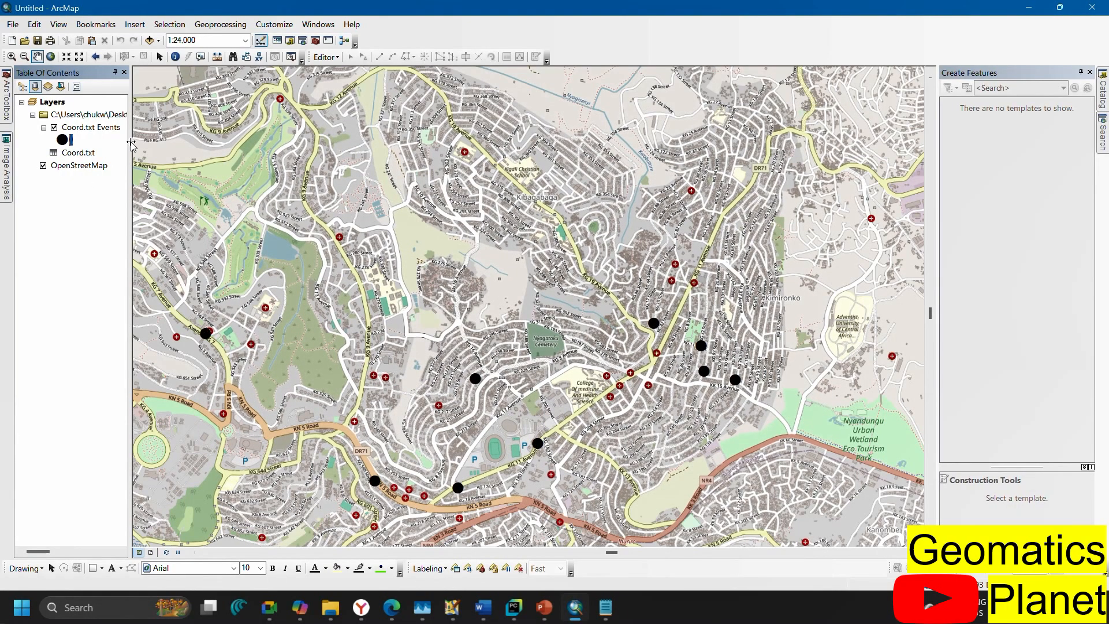
right_click(100, 127)
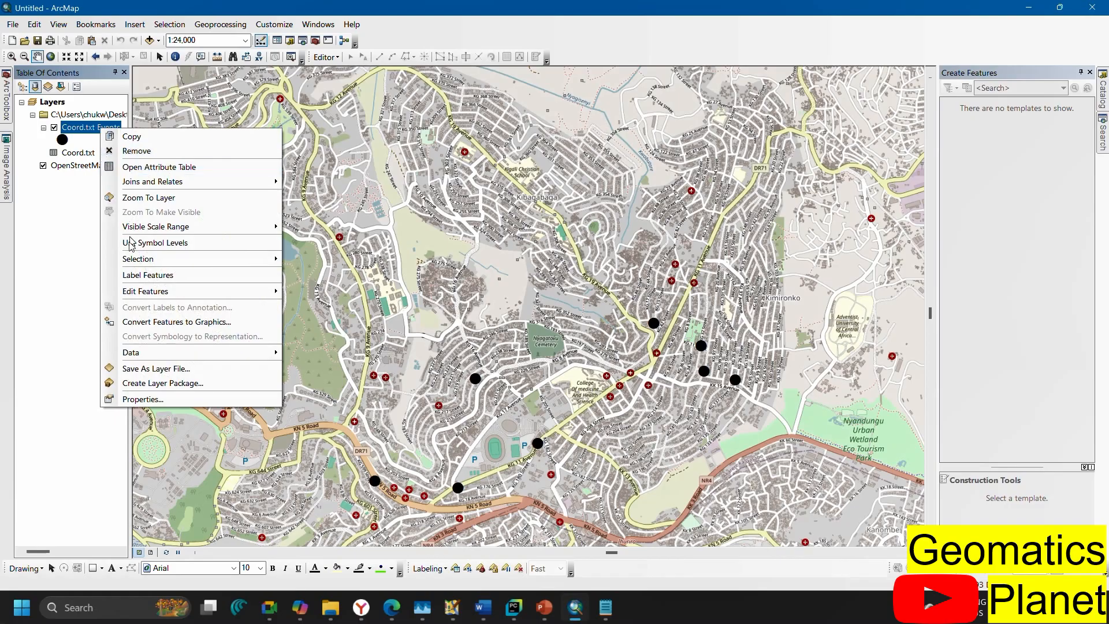
click(137, 276)
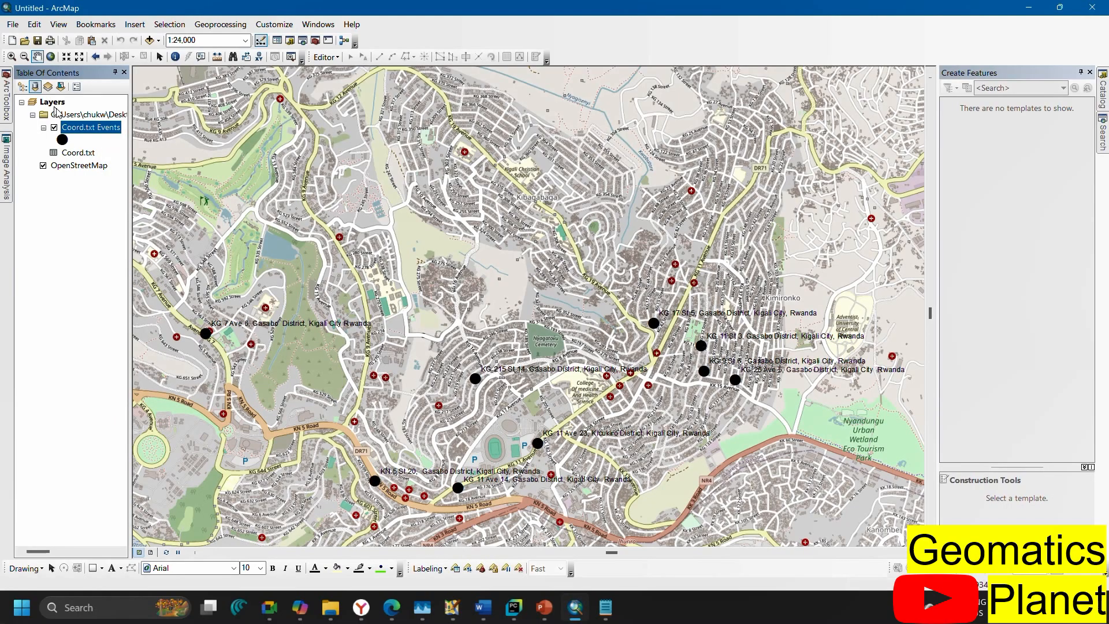
Step: Turn off the OpenStreetMap layer and inspect the address labels beside the points
click(43, 166)
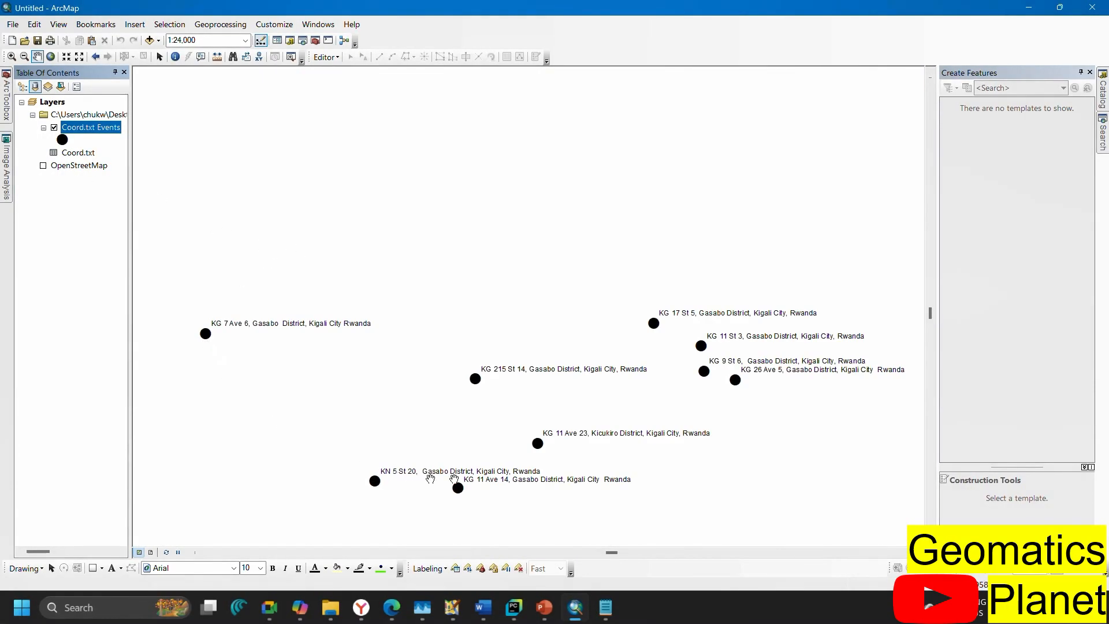
scroll(624, 260, down, 3)
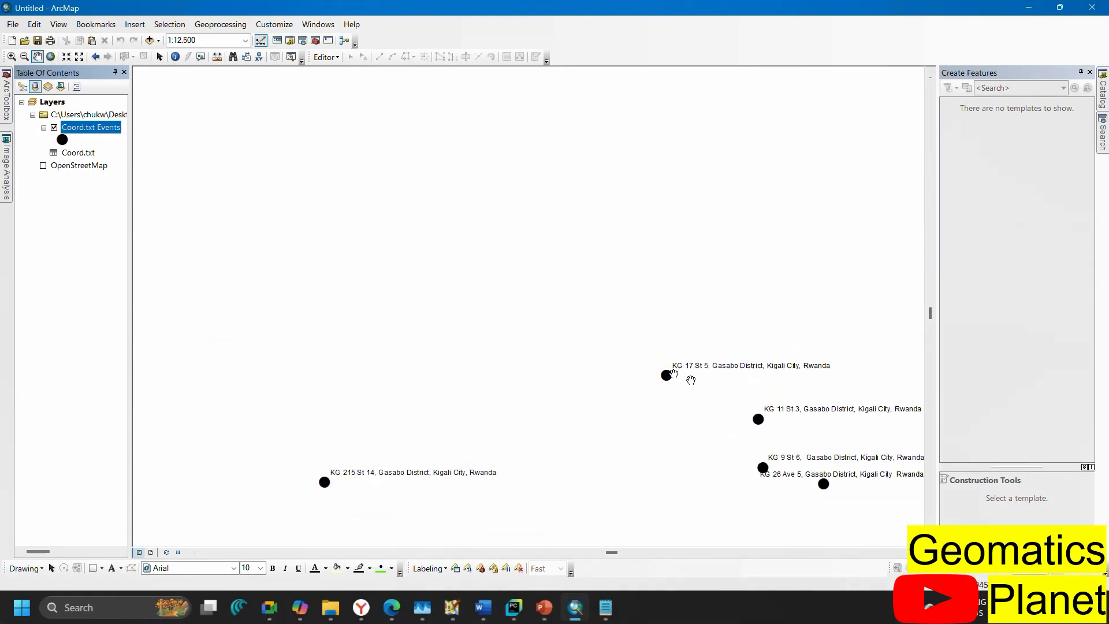
scroll(506, 272, up, 2)
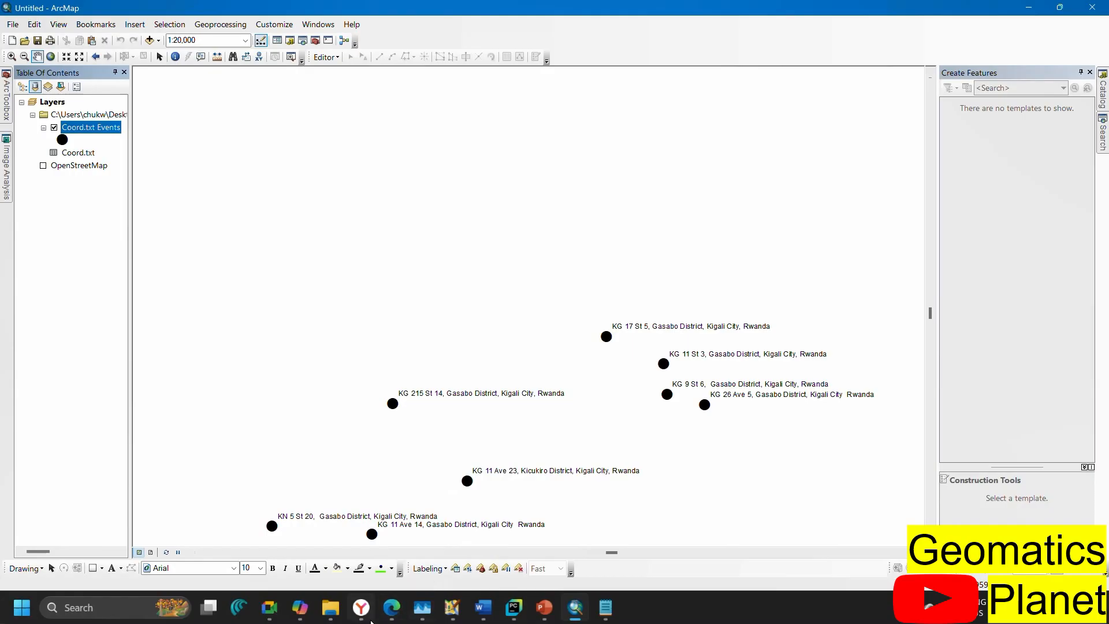
Step: Switch to the browser showing the geocoded address spreadsheet in Google Sheets
click(365, 614)
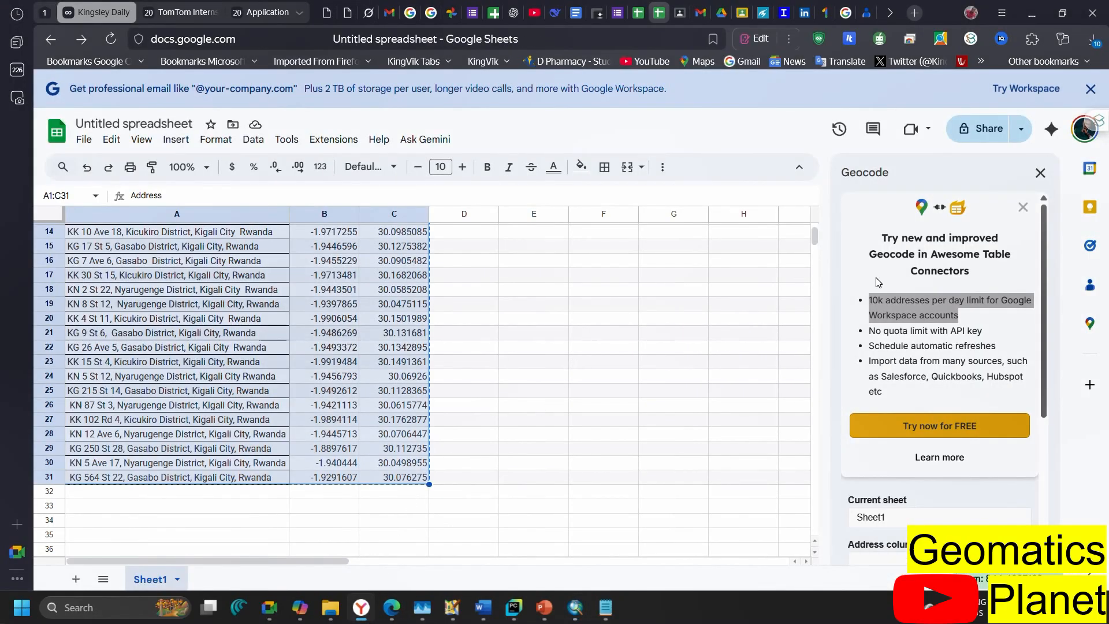